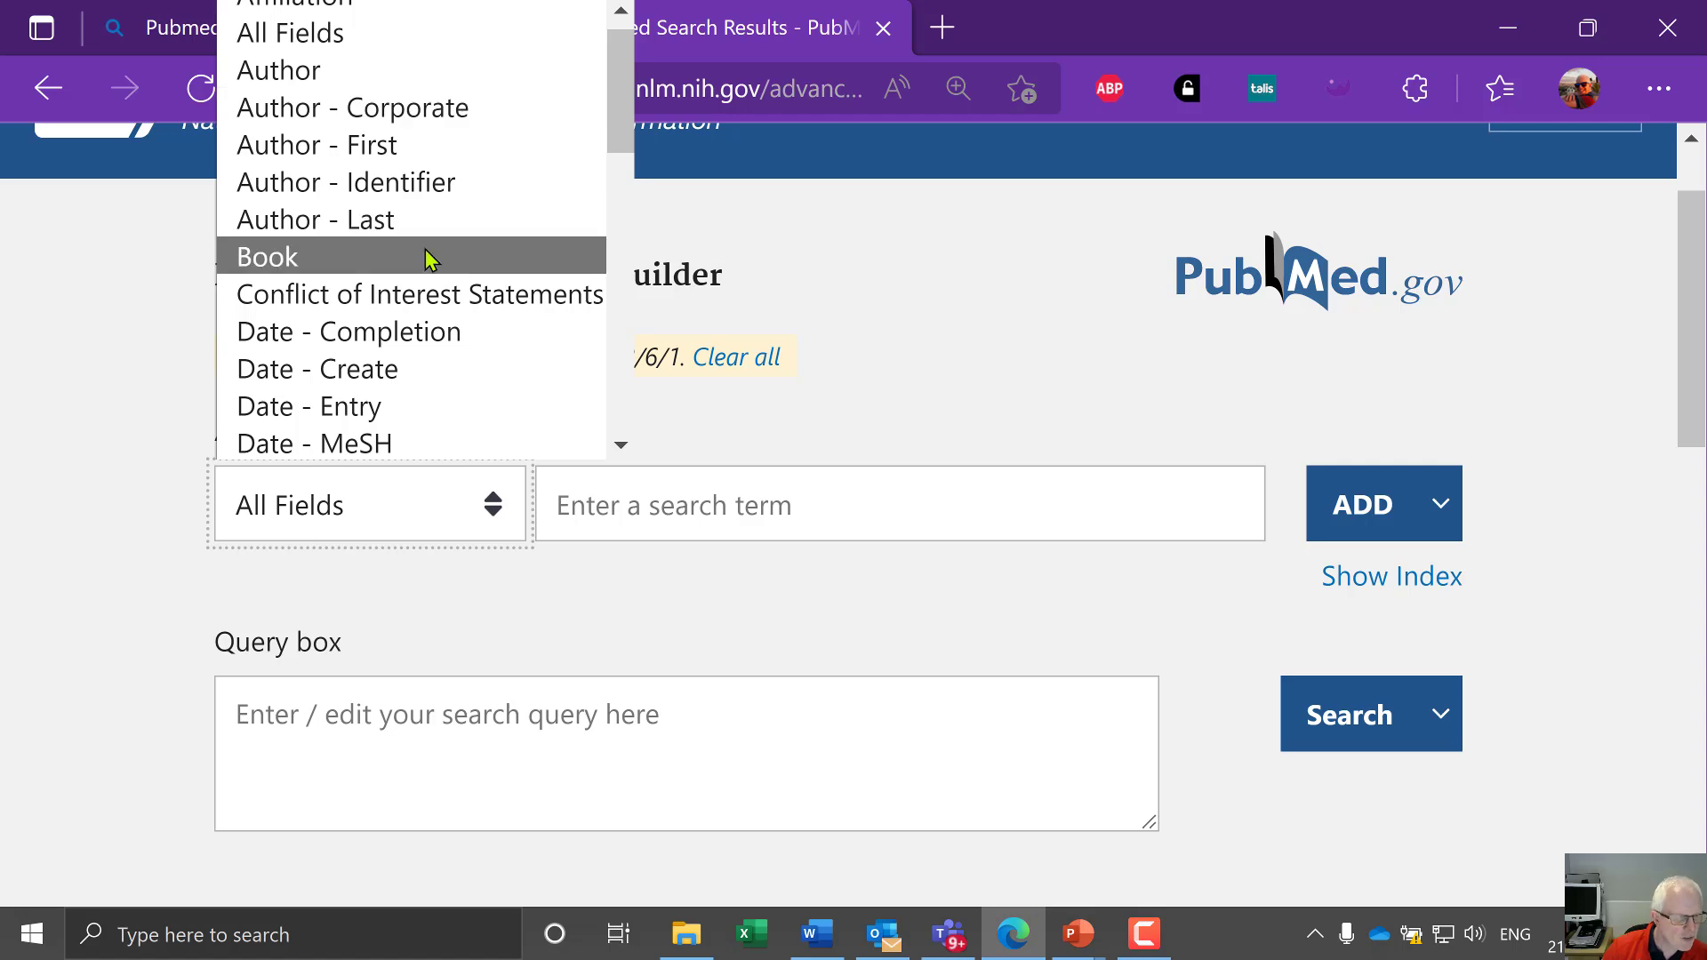
Step: Set the search field for the query term to Title/Abstract
scroll(425, 251, "down", 2)
scroll(502, 394, "down", 3)
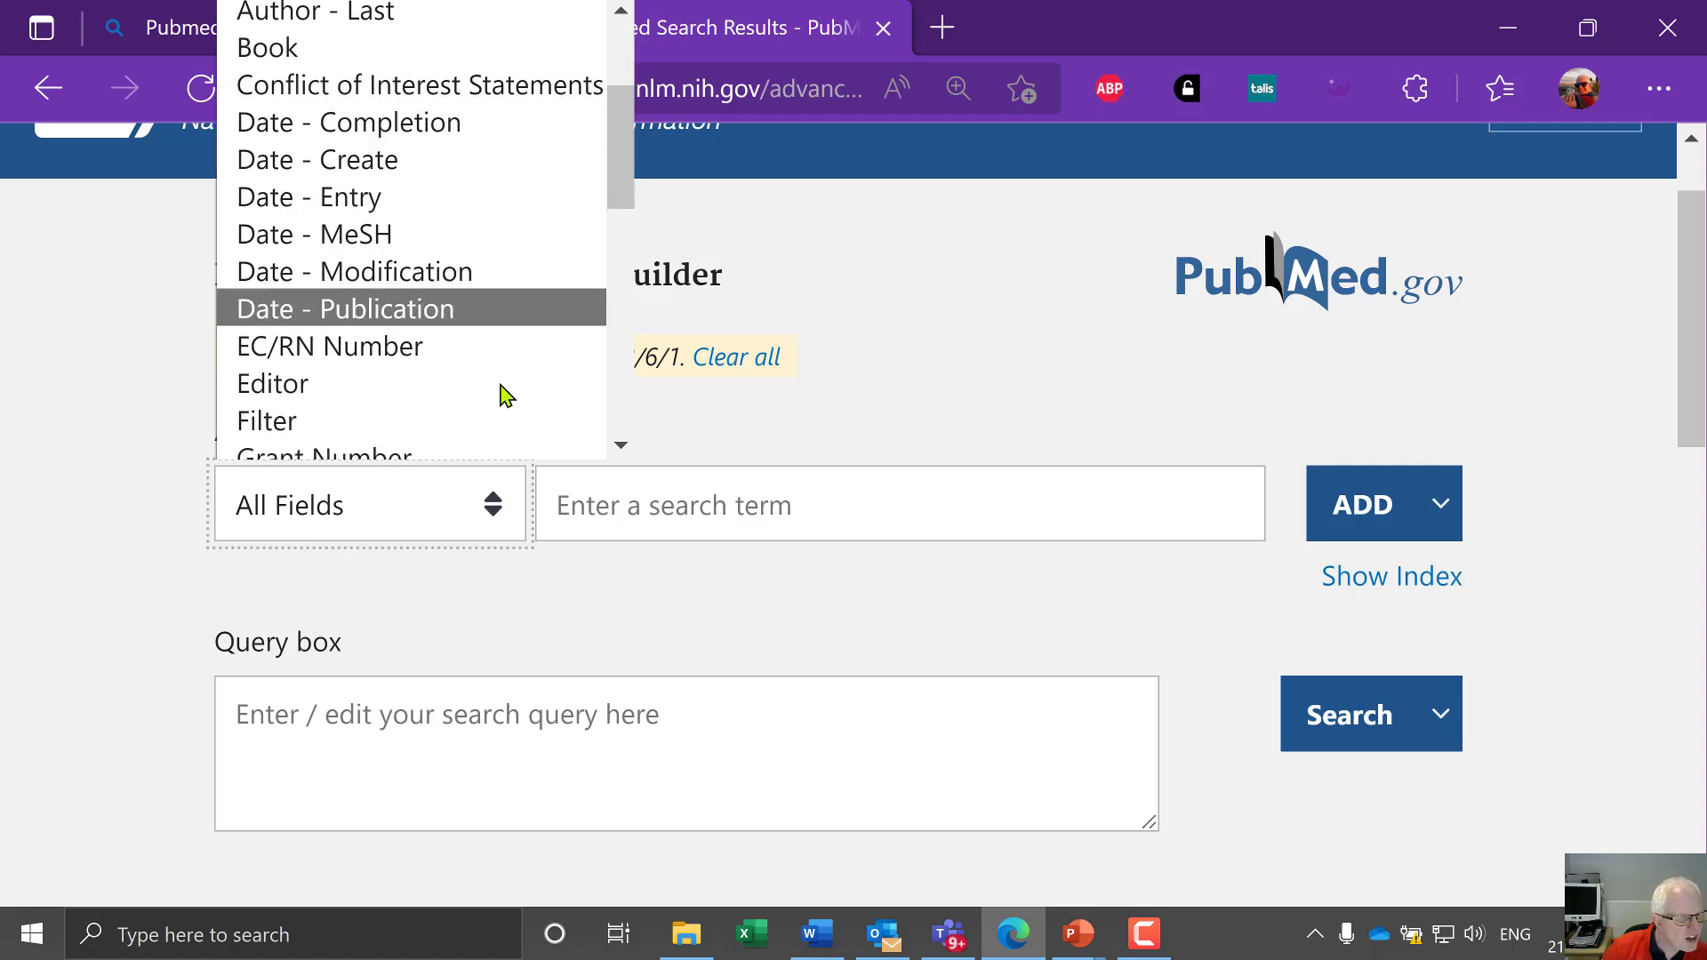
scroll(463, 346, "down", 1)
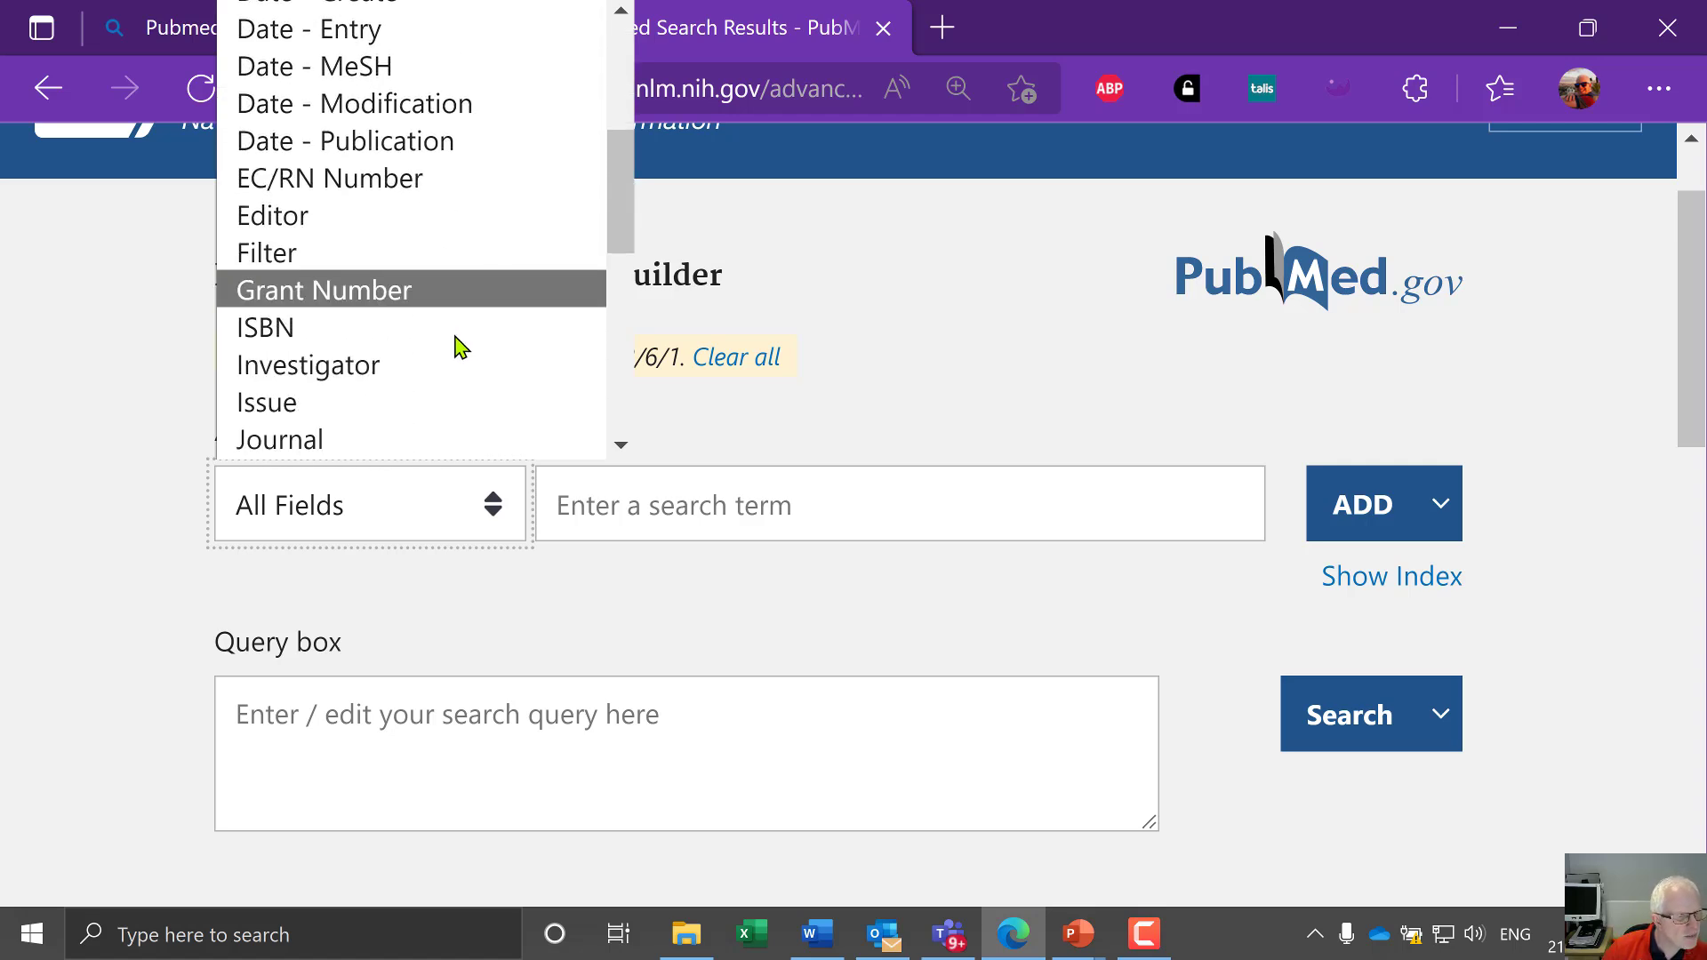
scroll(392, 381, "down", 1)
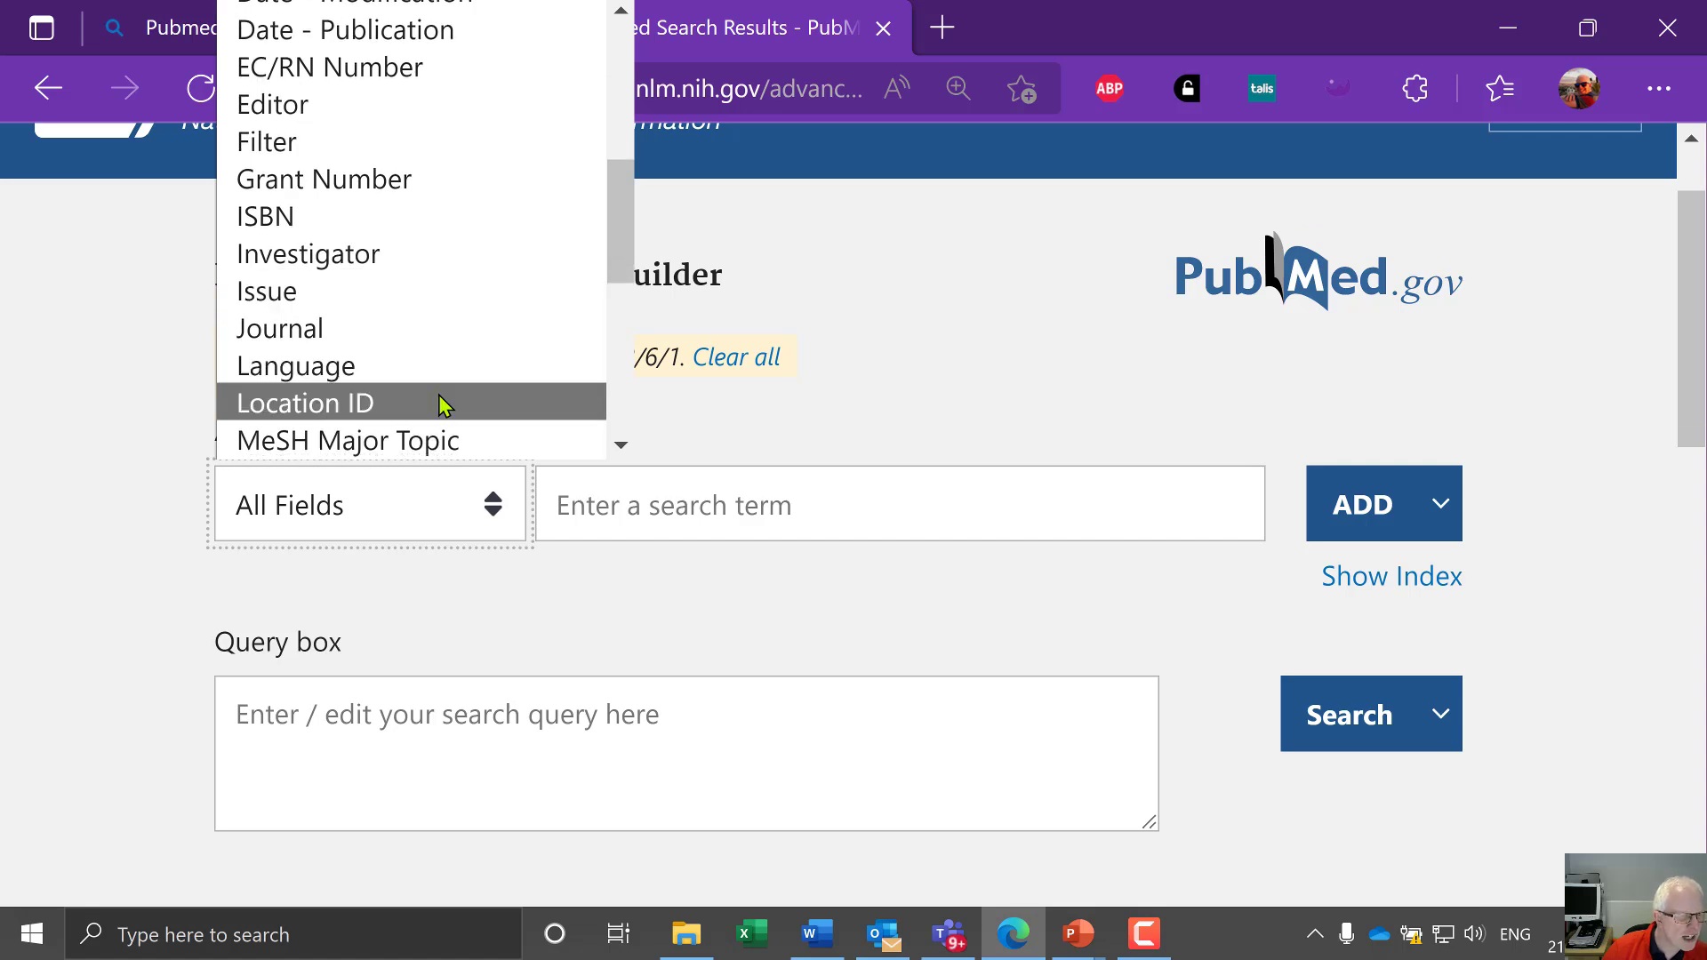
scroll(439, 394, "down", 2)
scroll(445, 408, "down", 4)
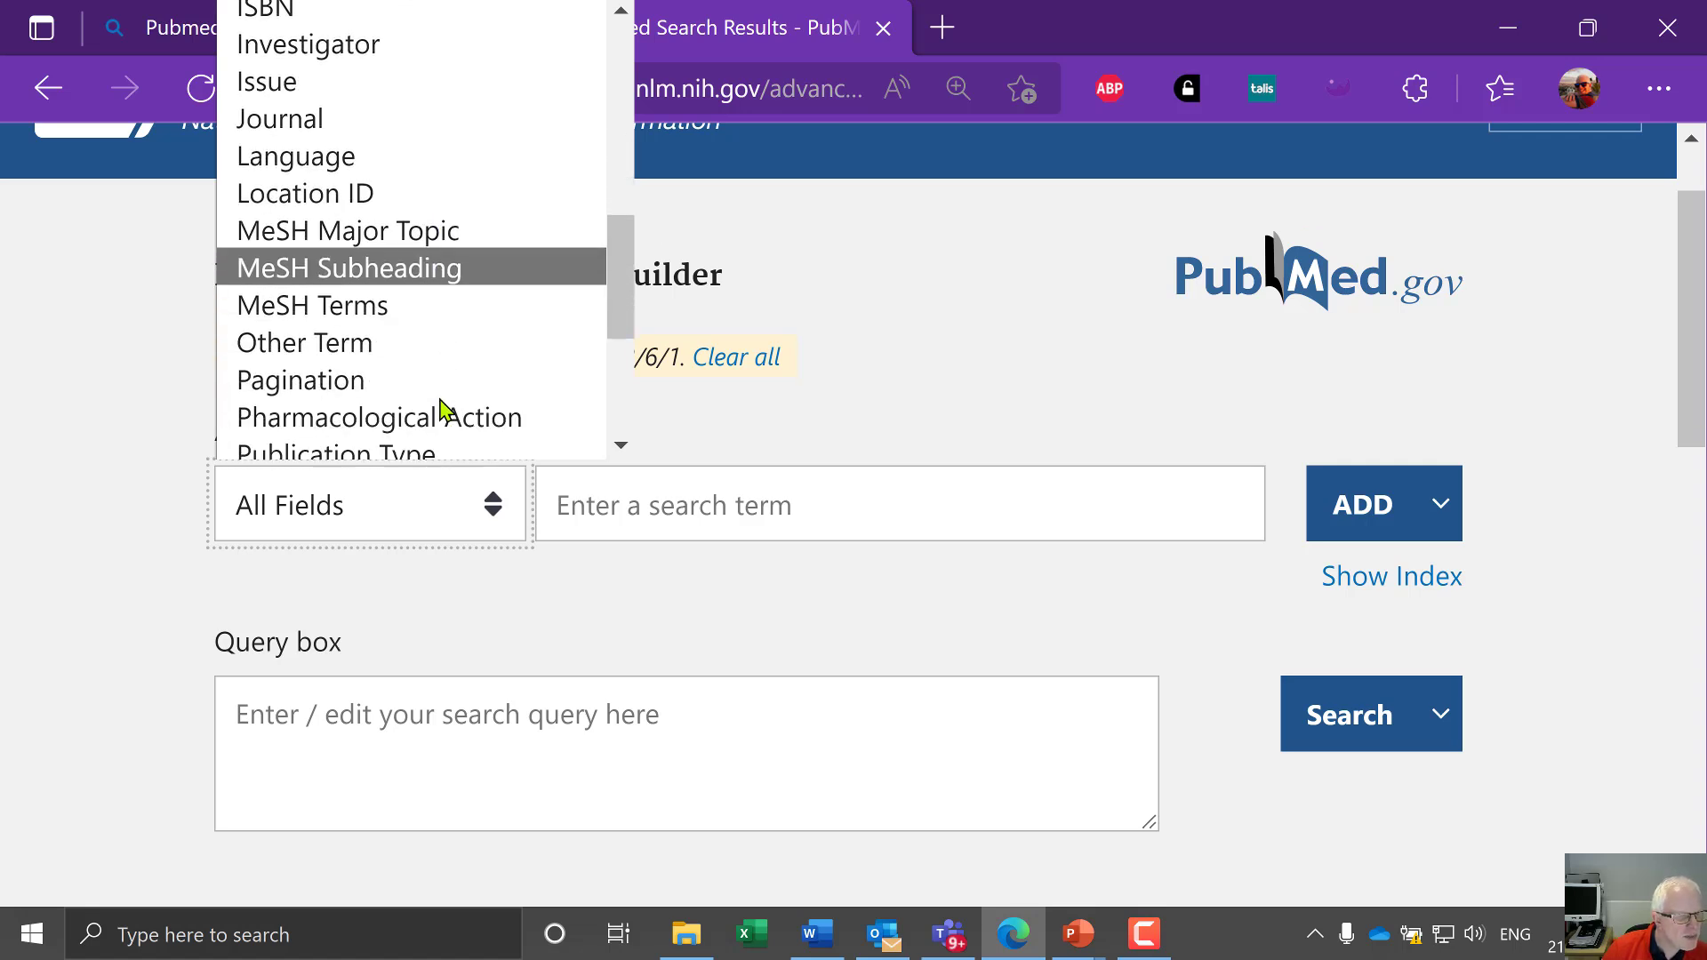
scroll(442, 408, "down", 3)
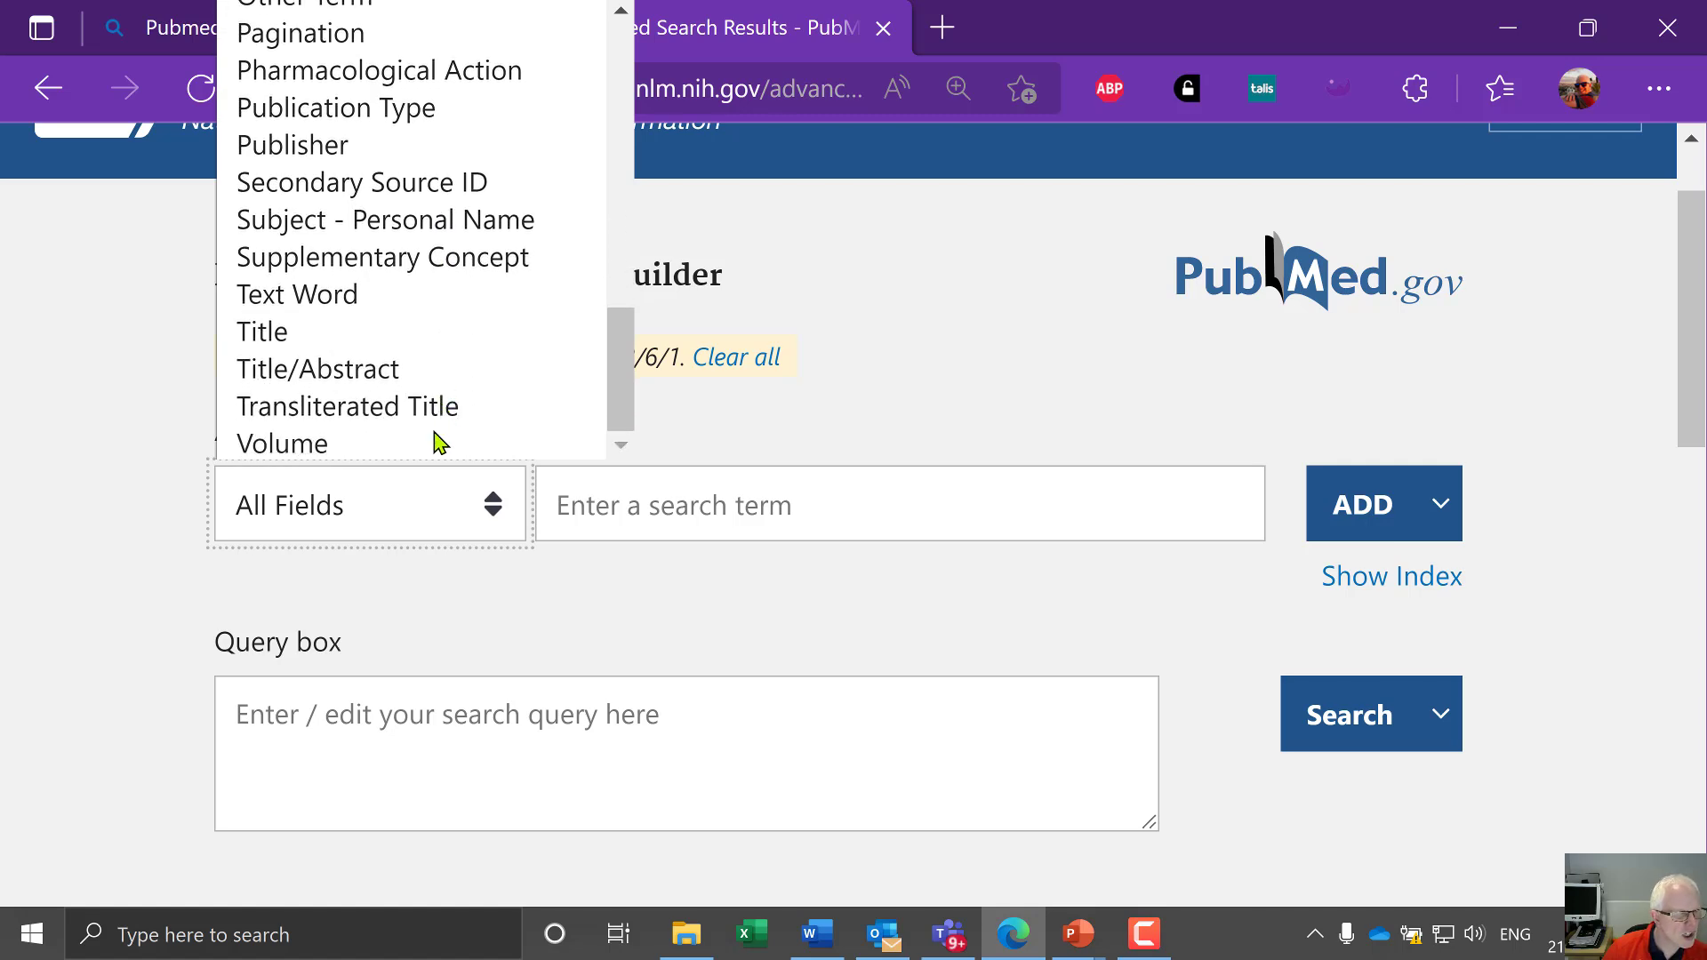
left_click(454, 376)
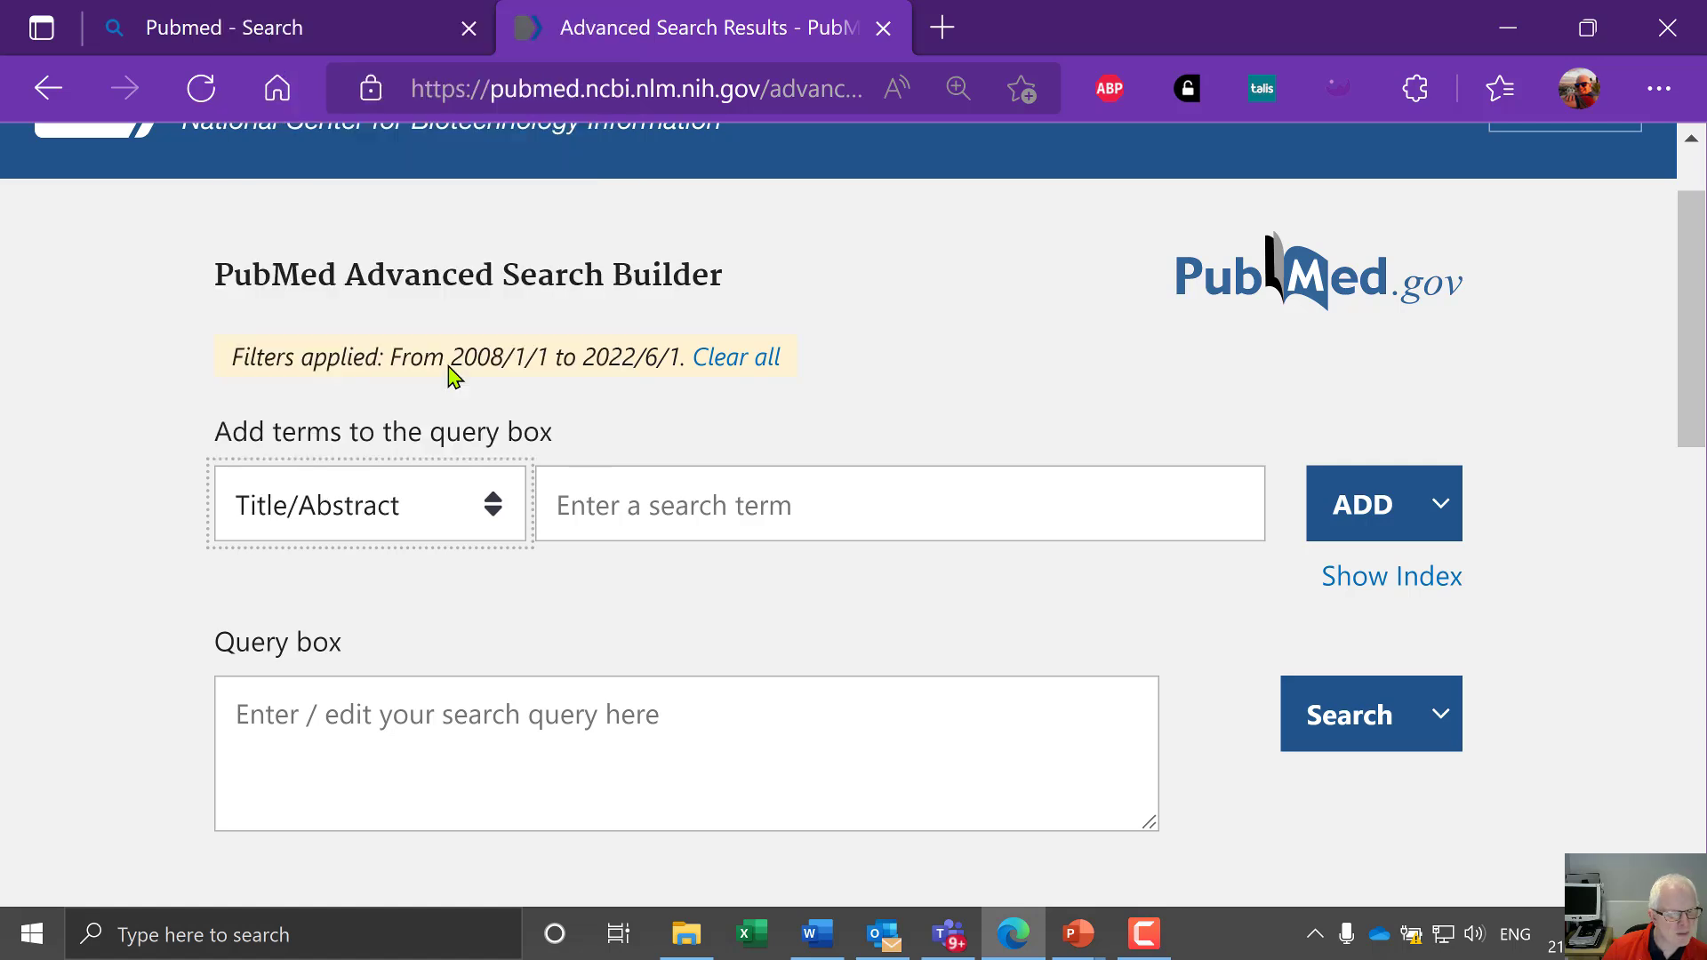
Step: Add the term "Marathon" to the query box using the OR operator
left_click(699, 508)
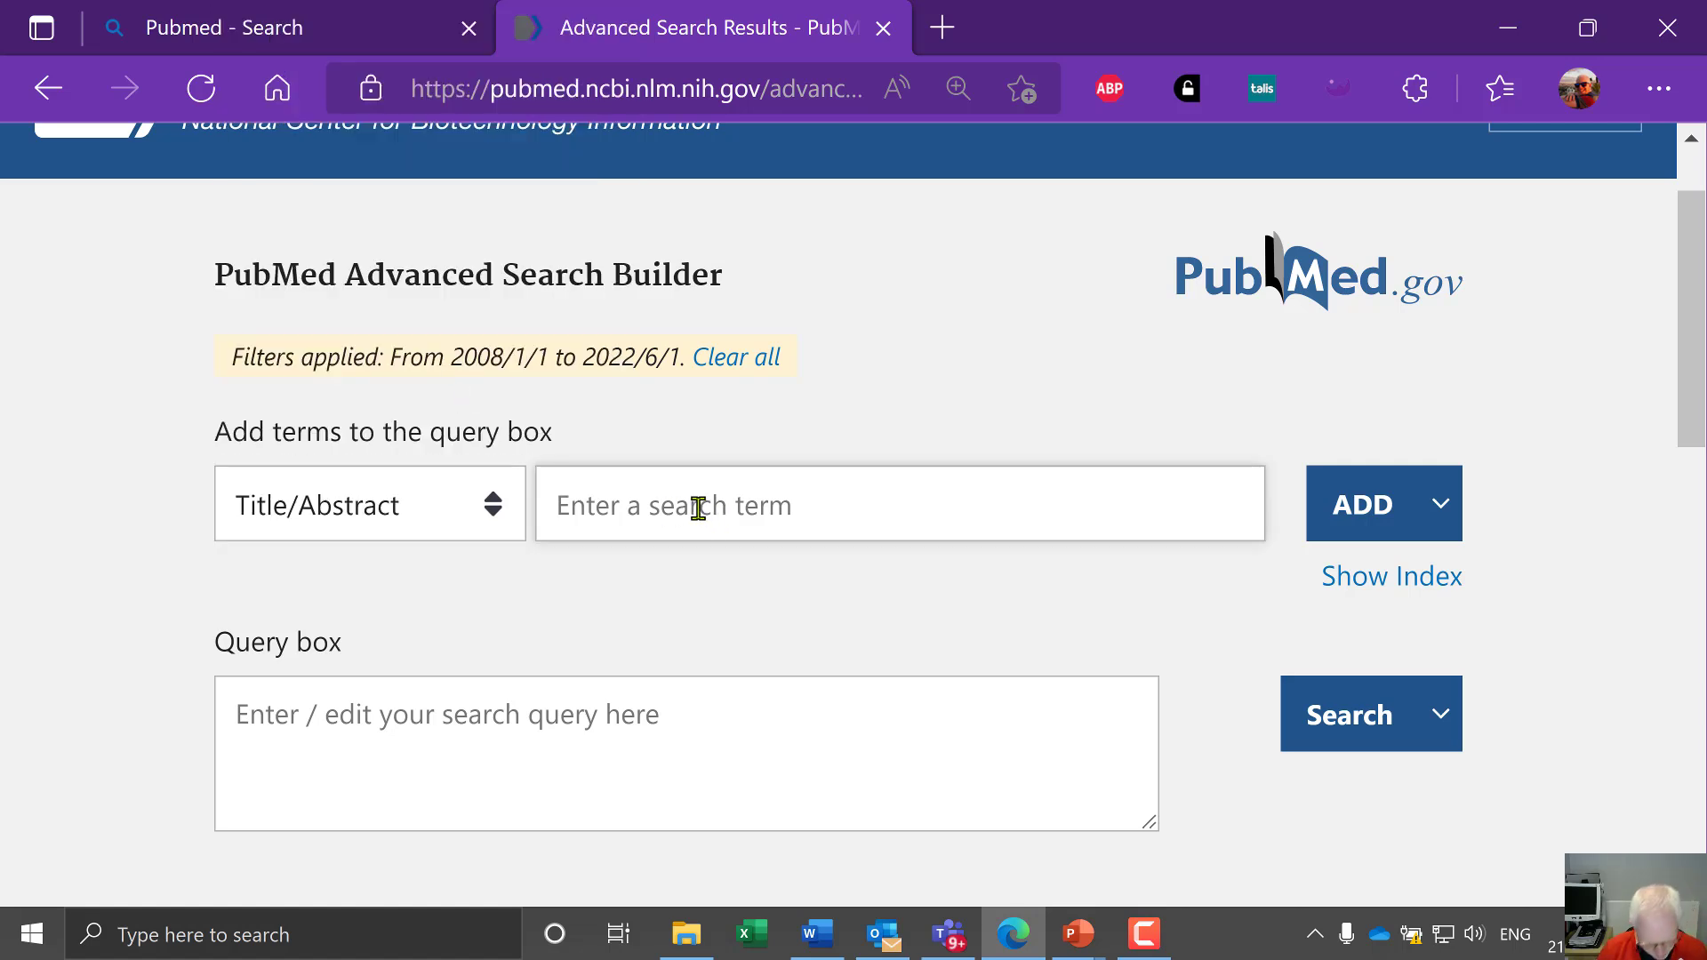
type("Marathon")
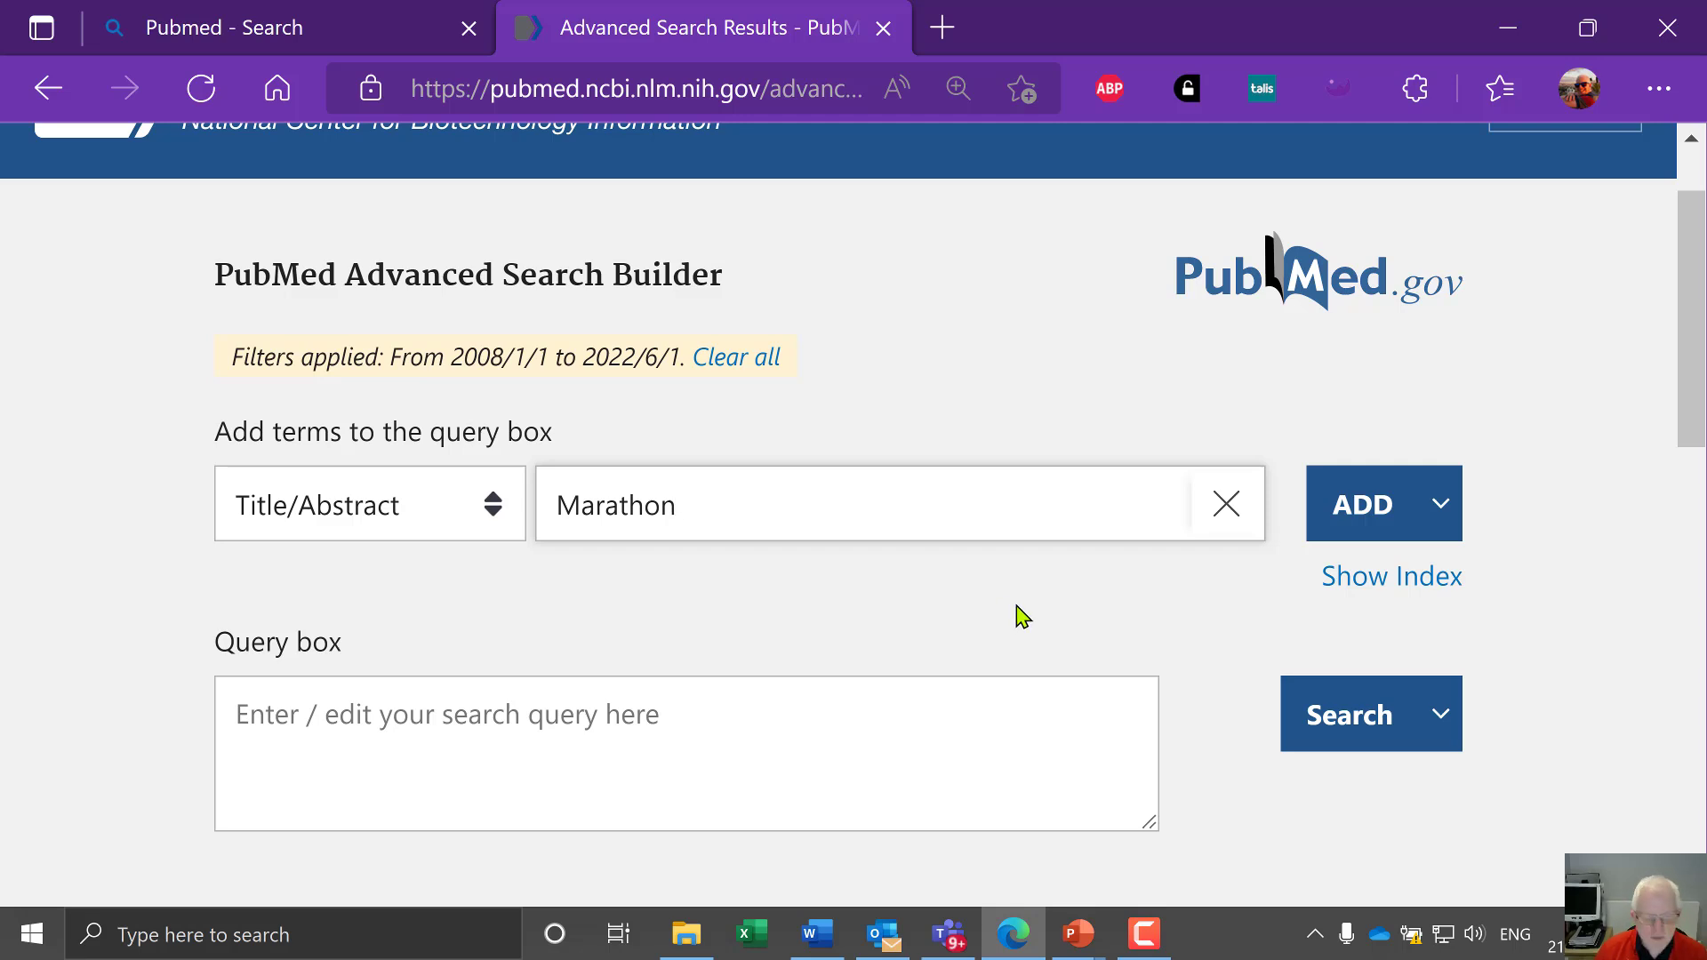
left_click(1438, 520)
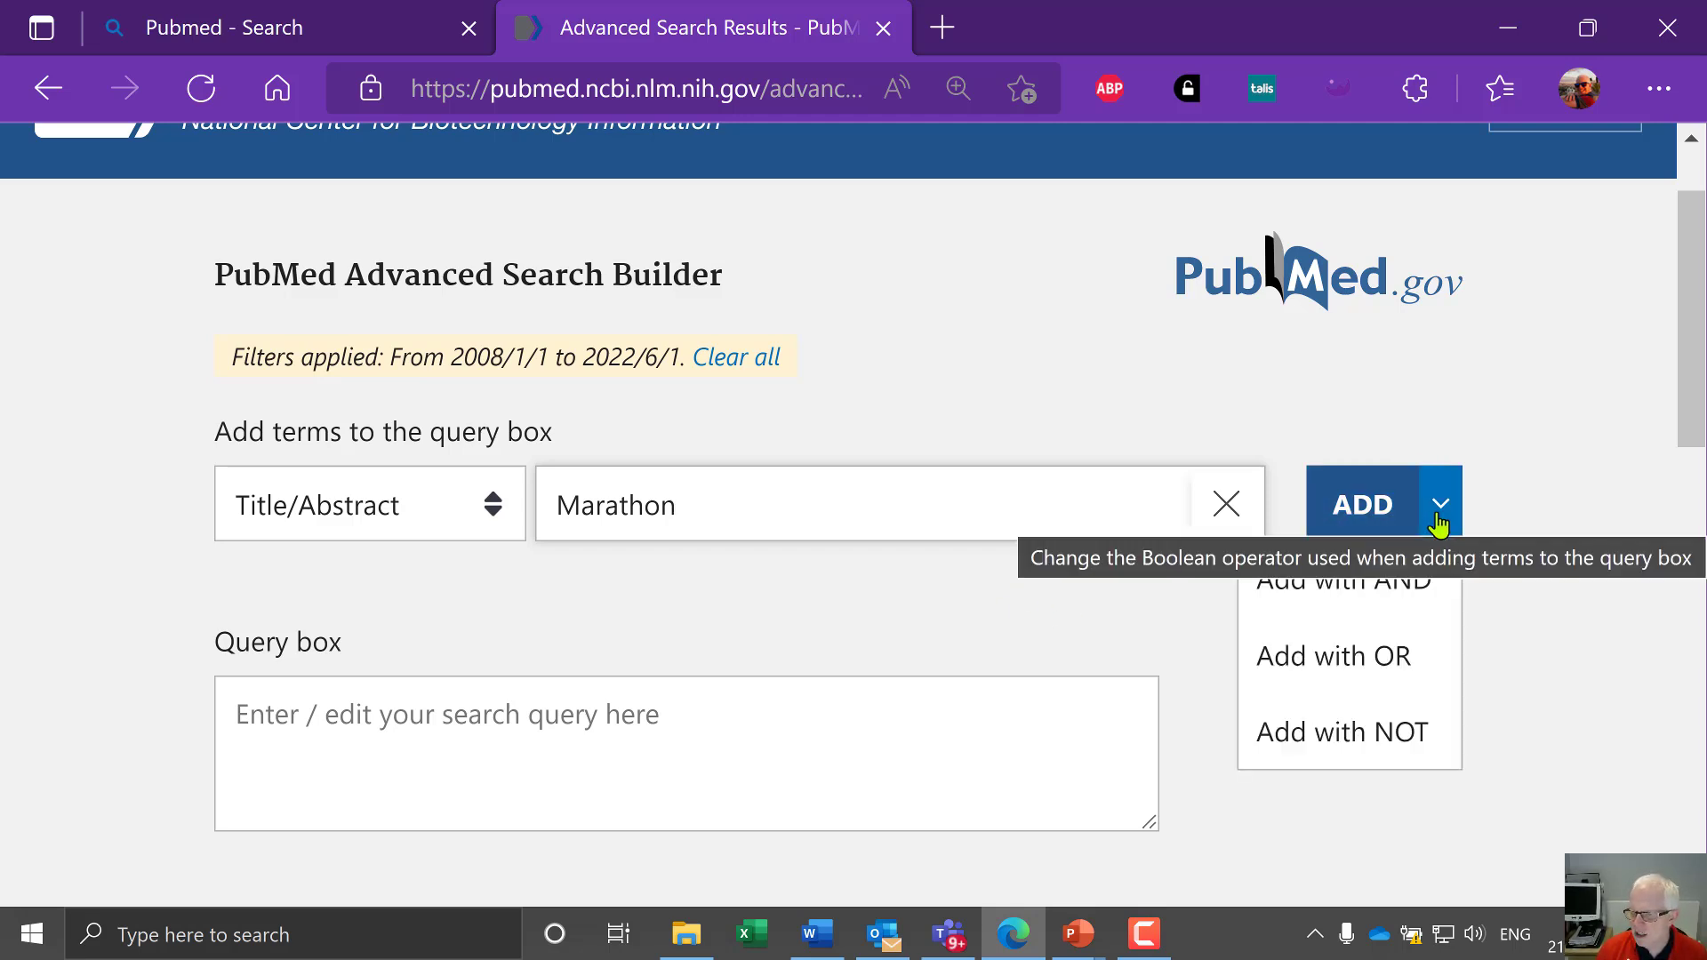
left_click(1449, 514)
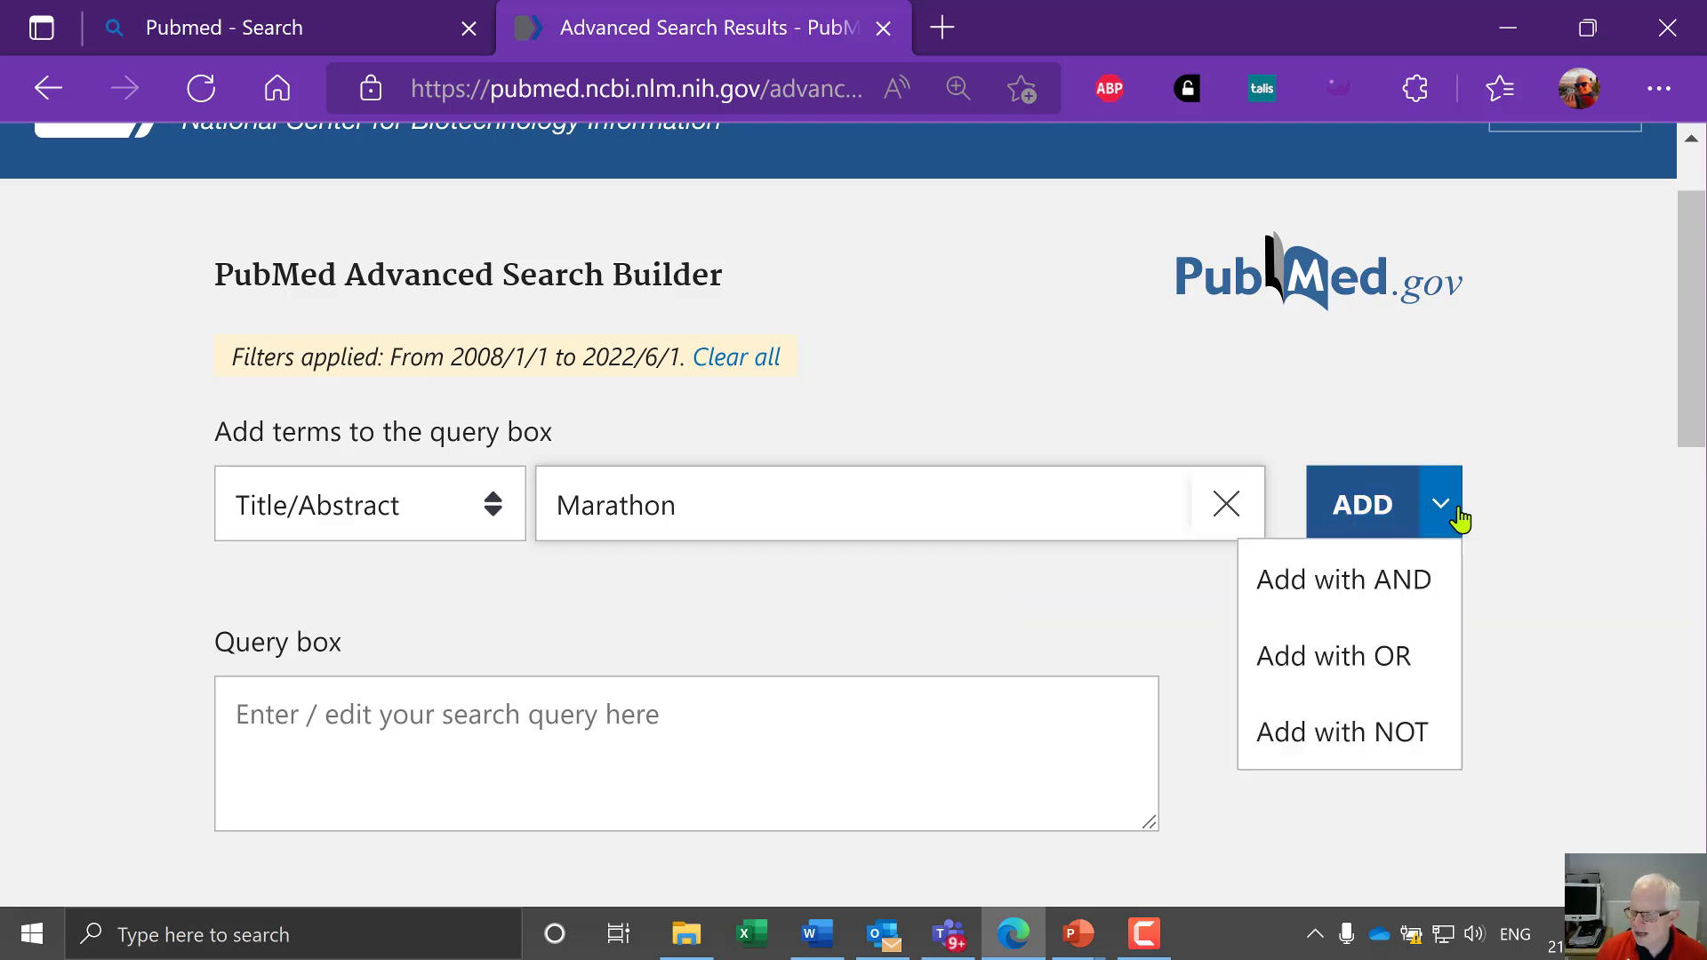
left_click(1413, 676)
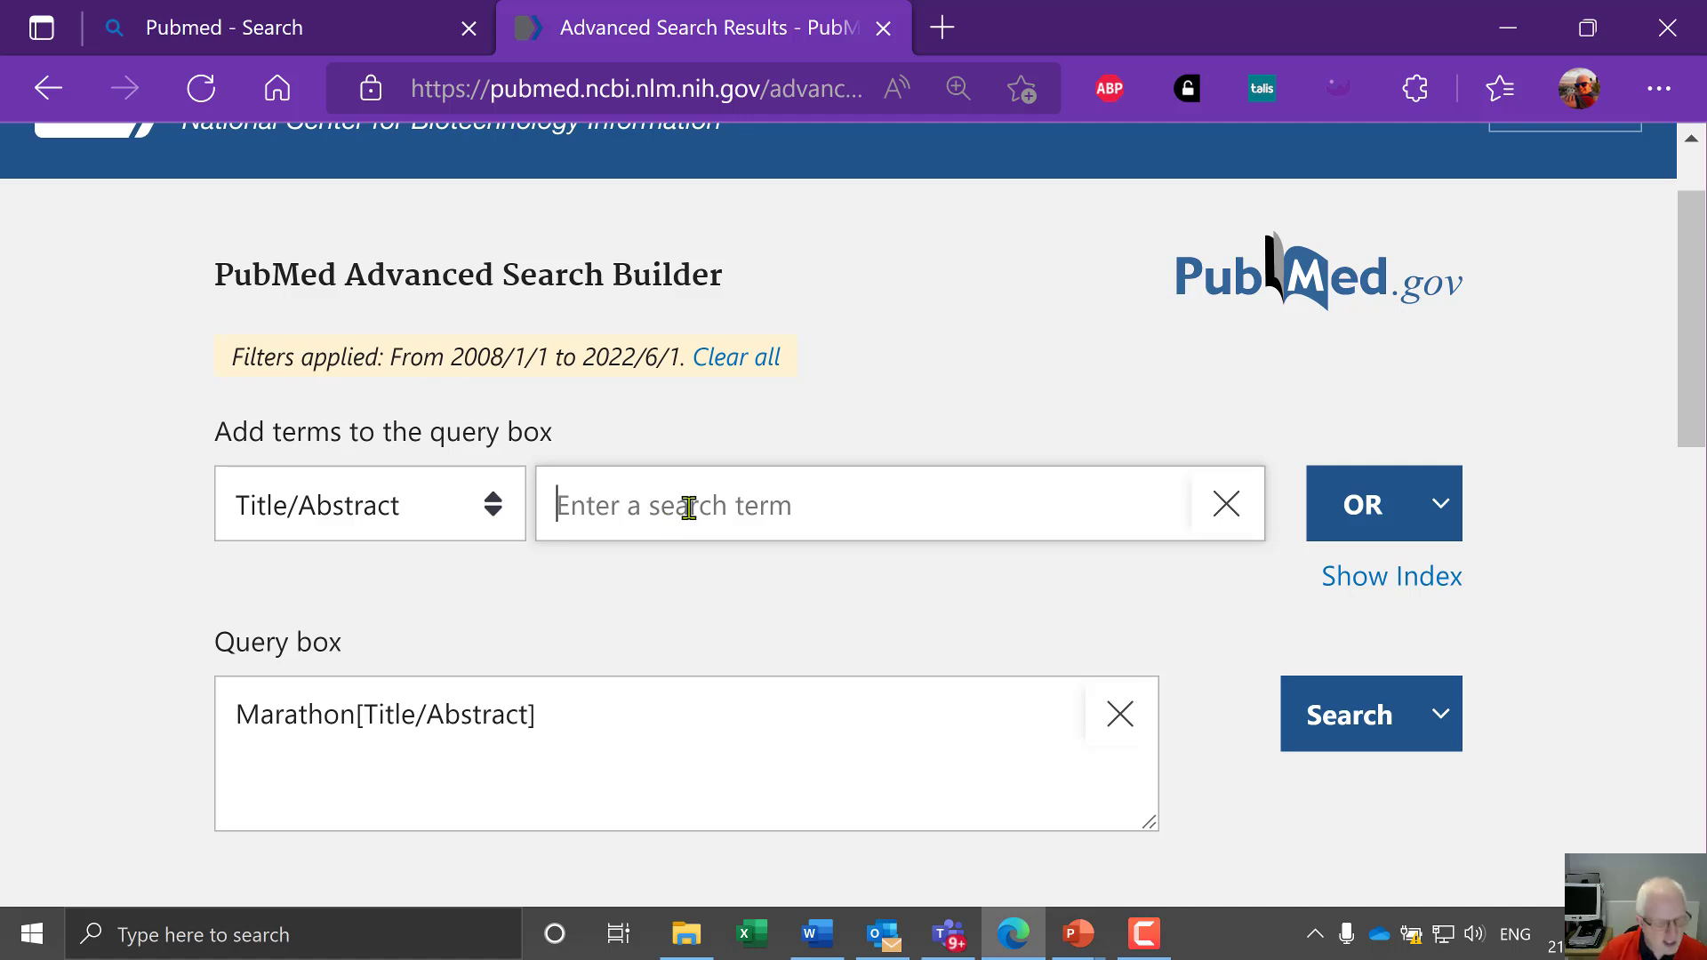
Step: Add "endurance running" as a Title/Abstract term to the query, combined with OR
type("en")
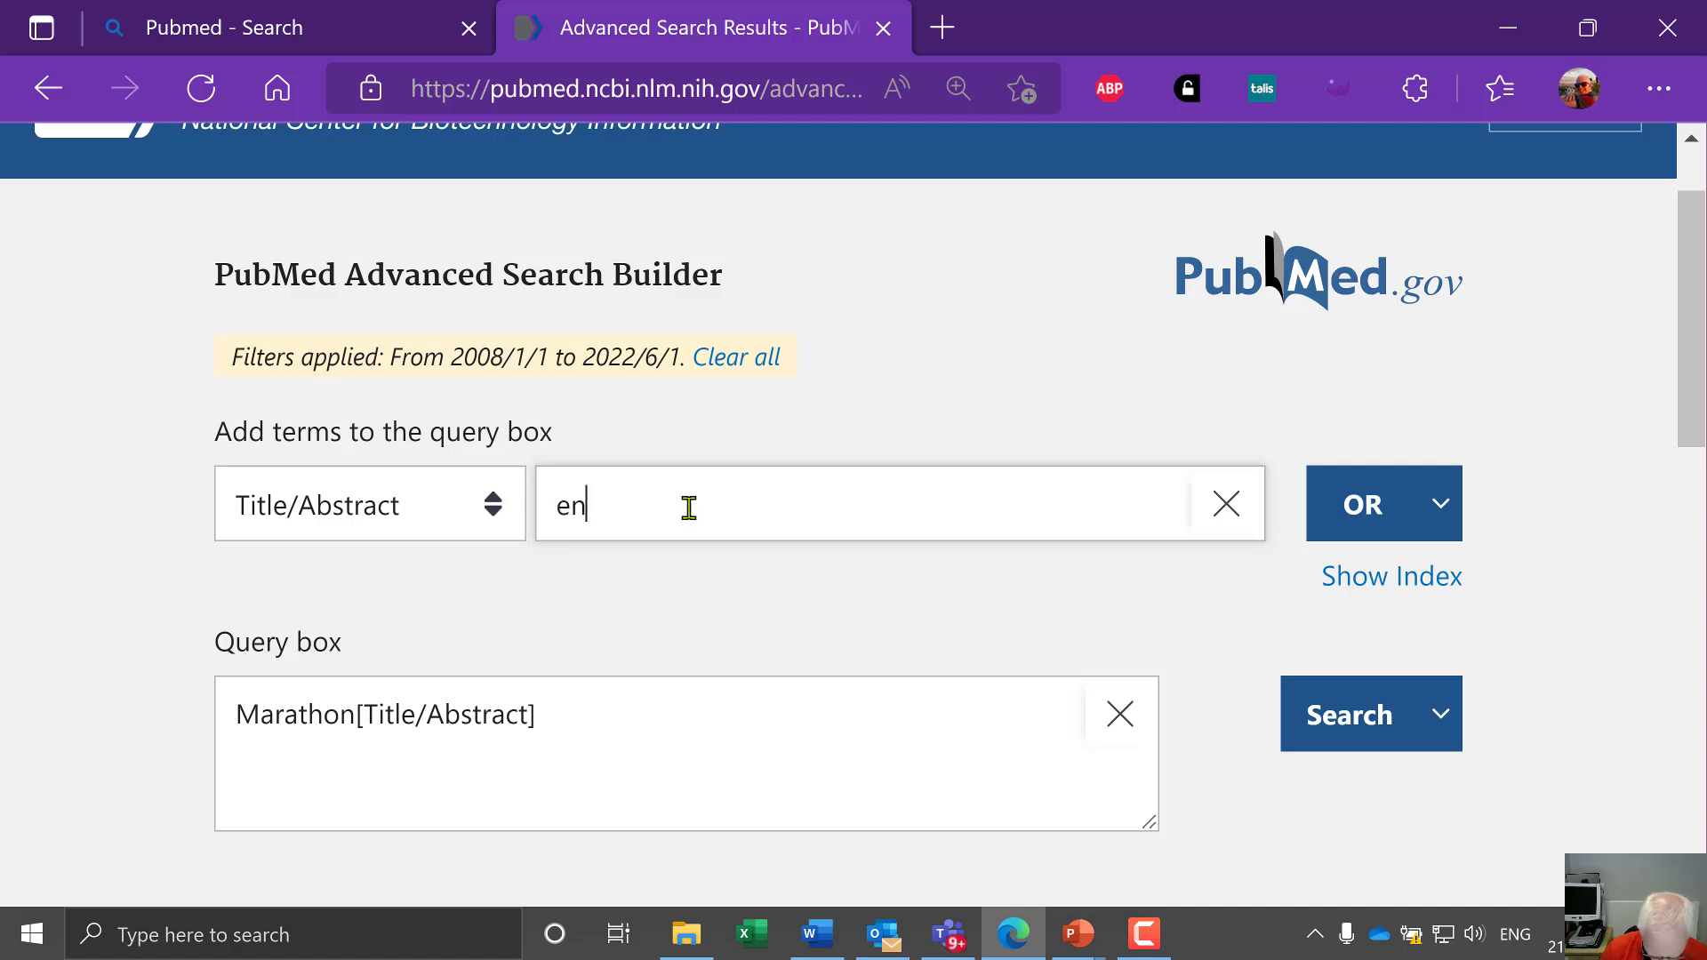
type("durance r")
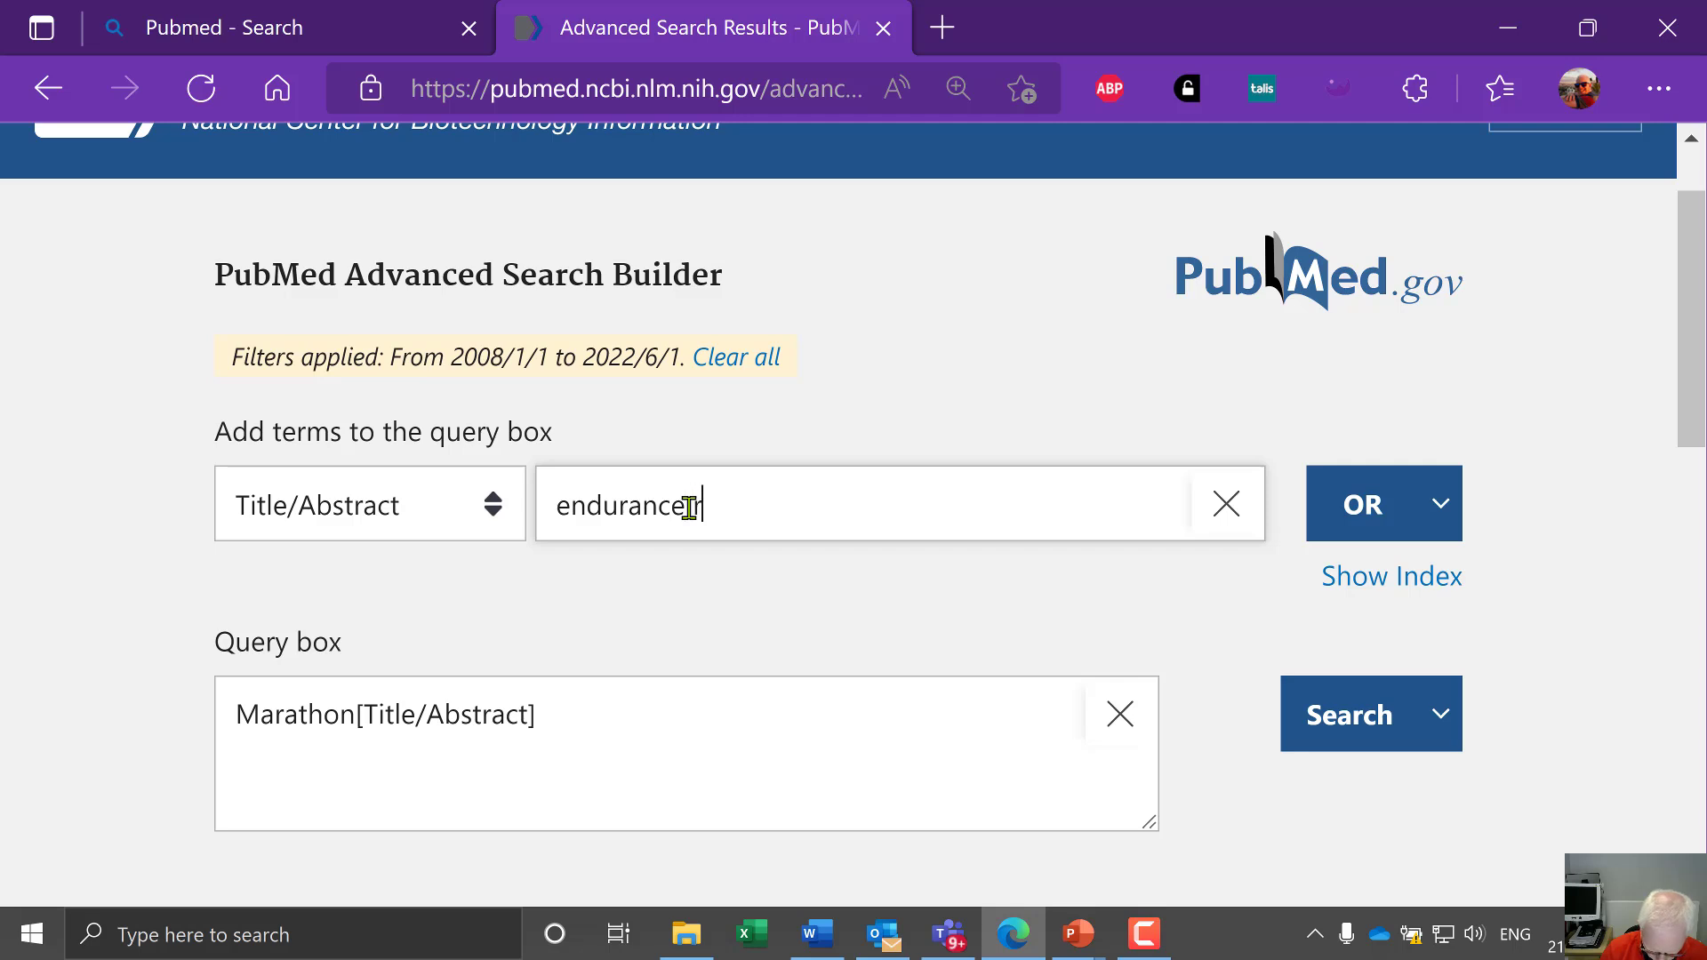
type("unning")
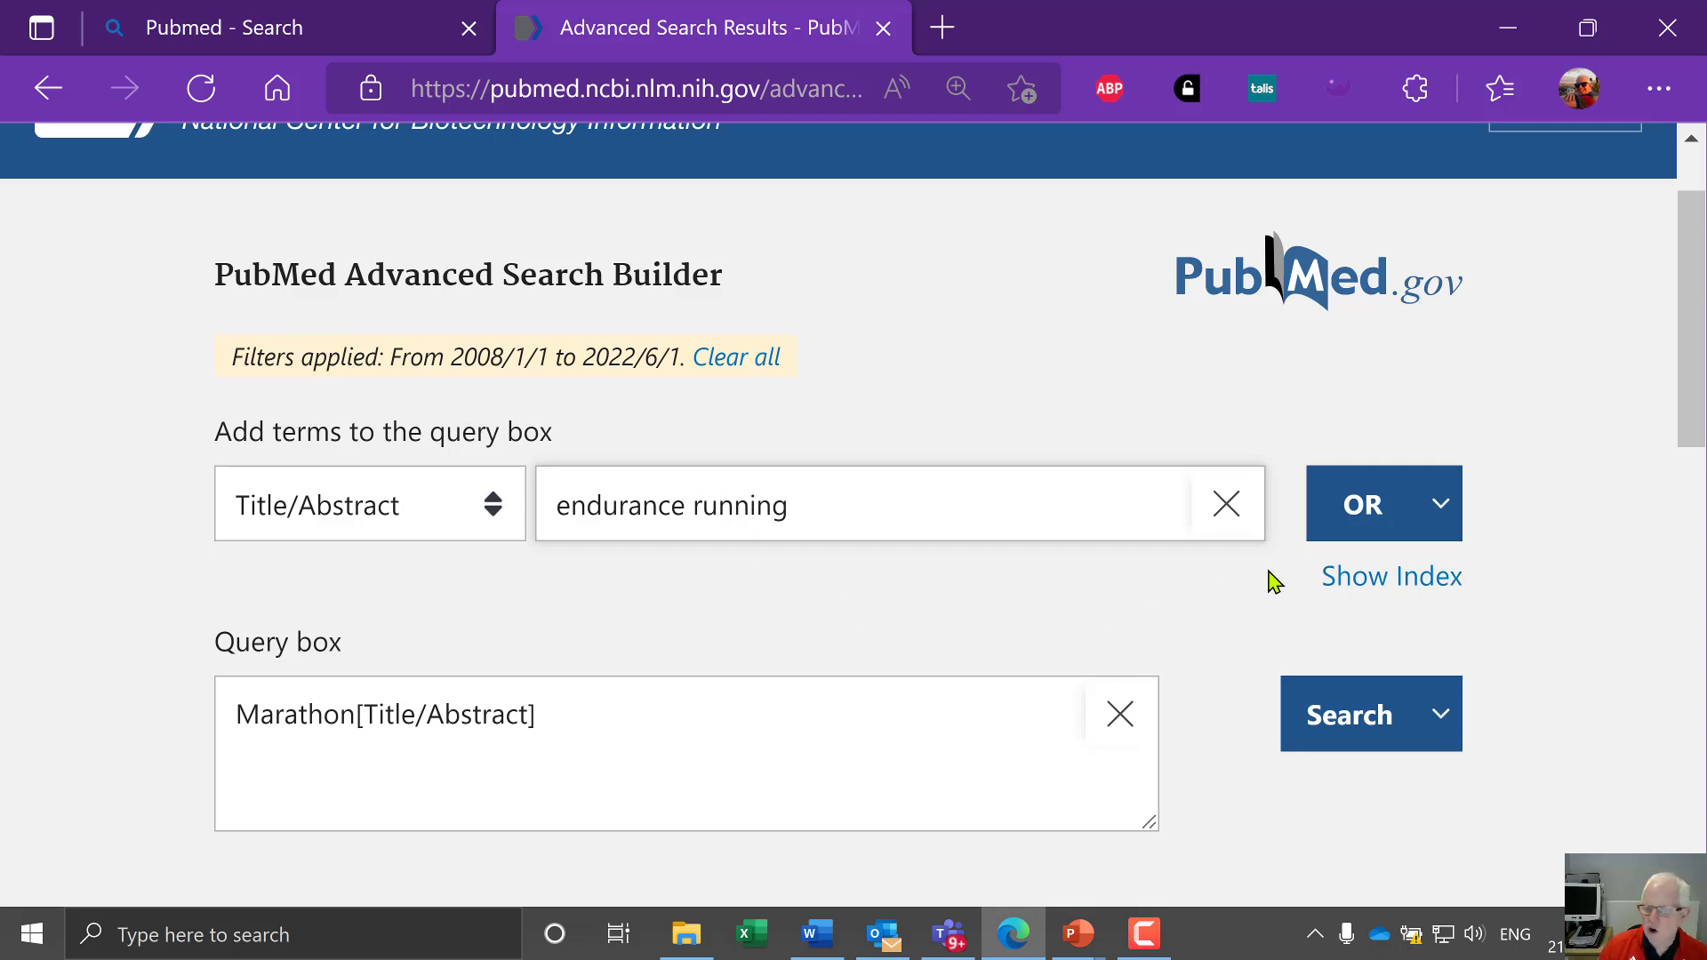
left_click(1350, 532)
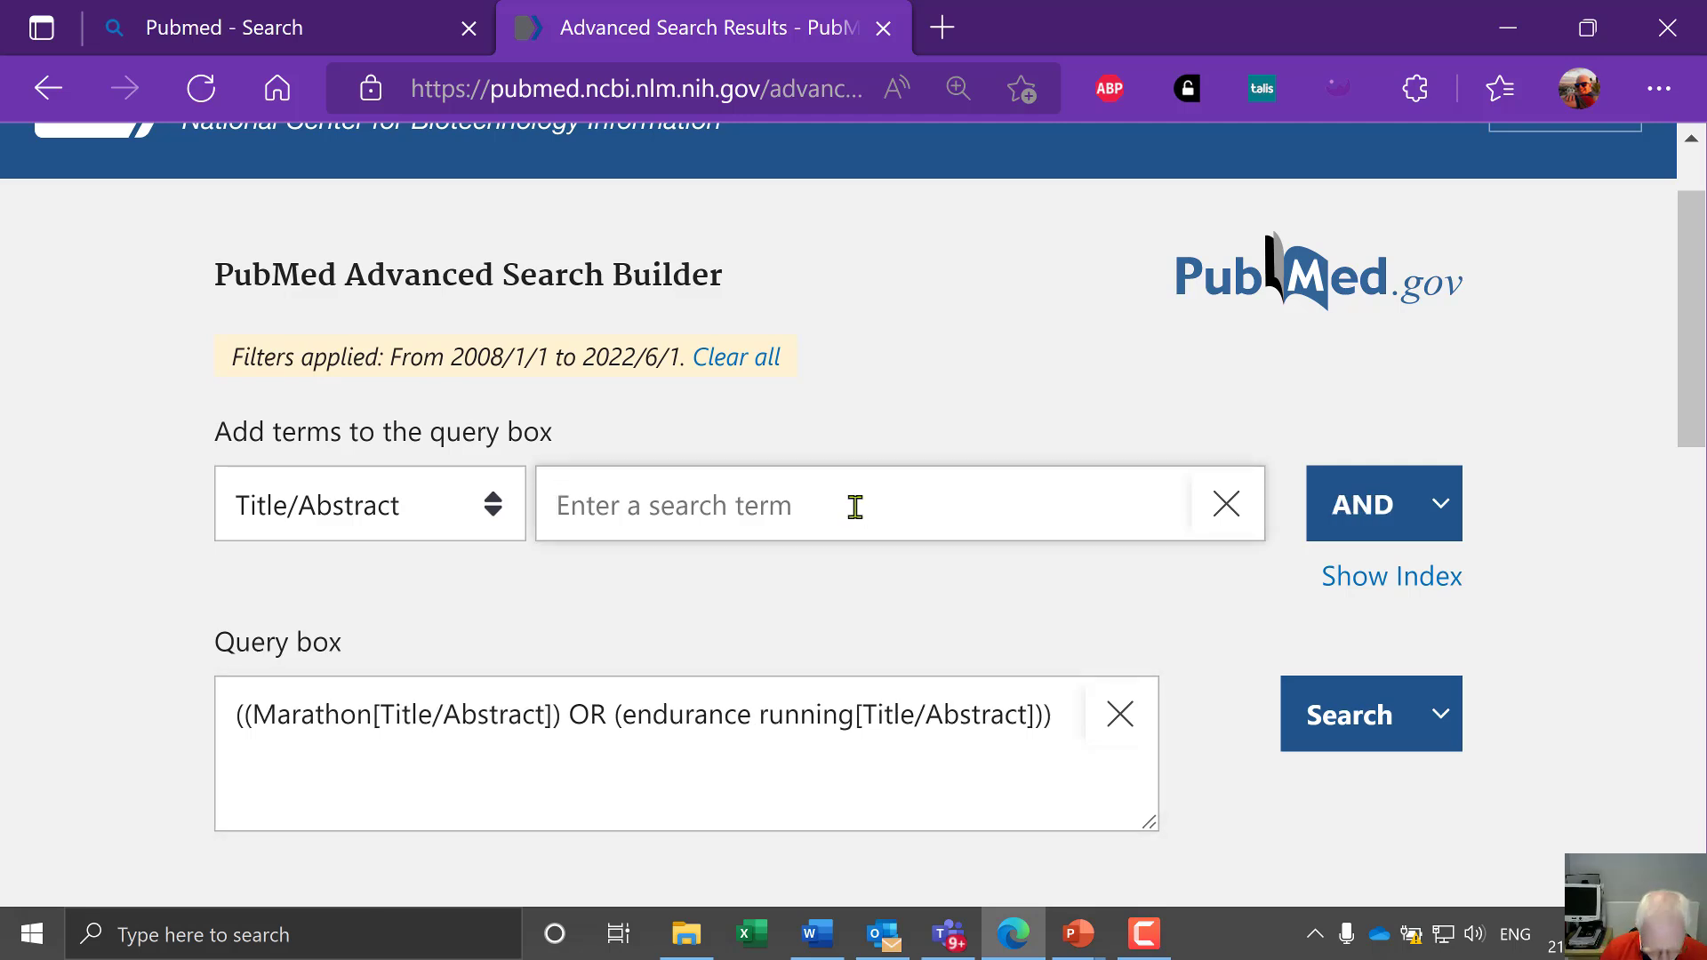
Step: Add "Marathoner" as a Title/Abstract term to the query, combined with OR
type("Ma")
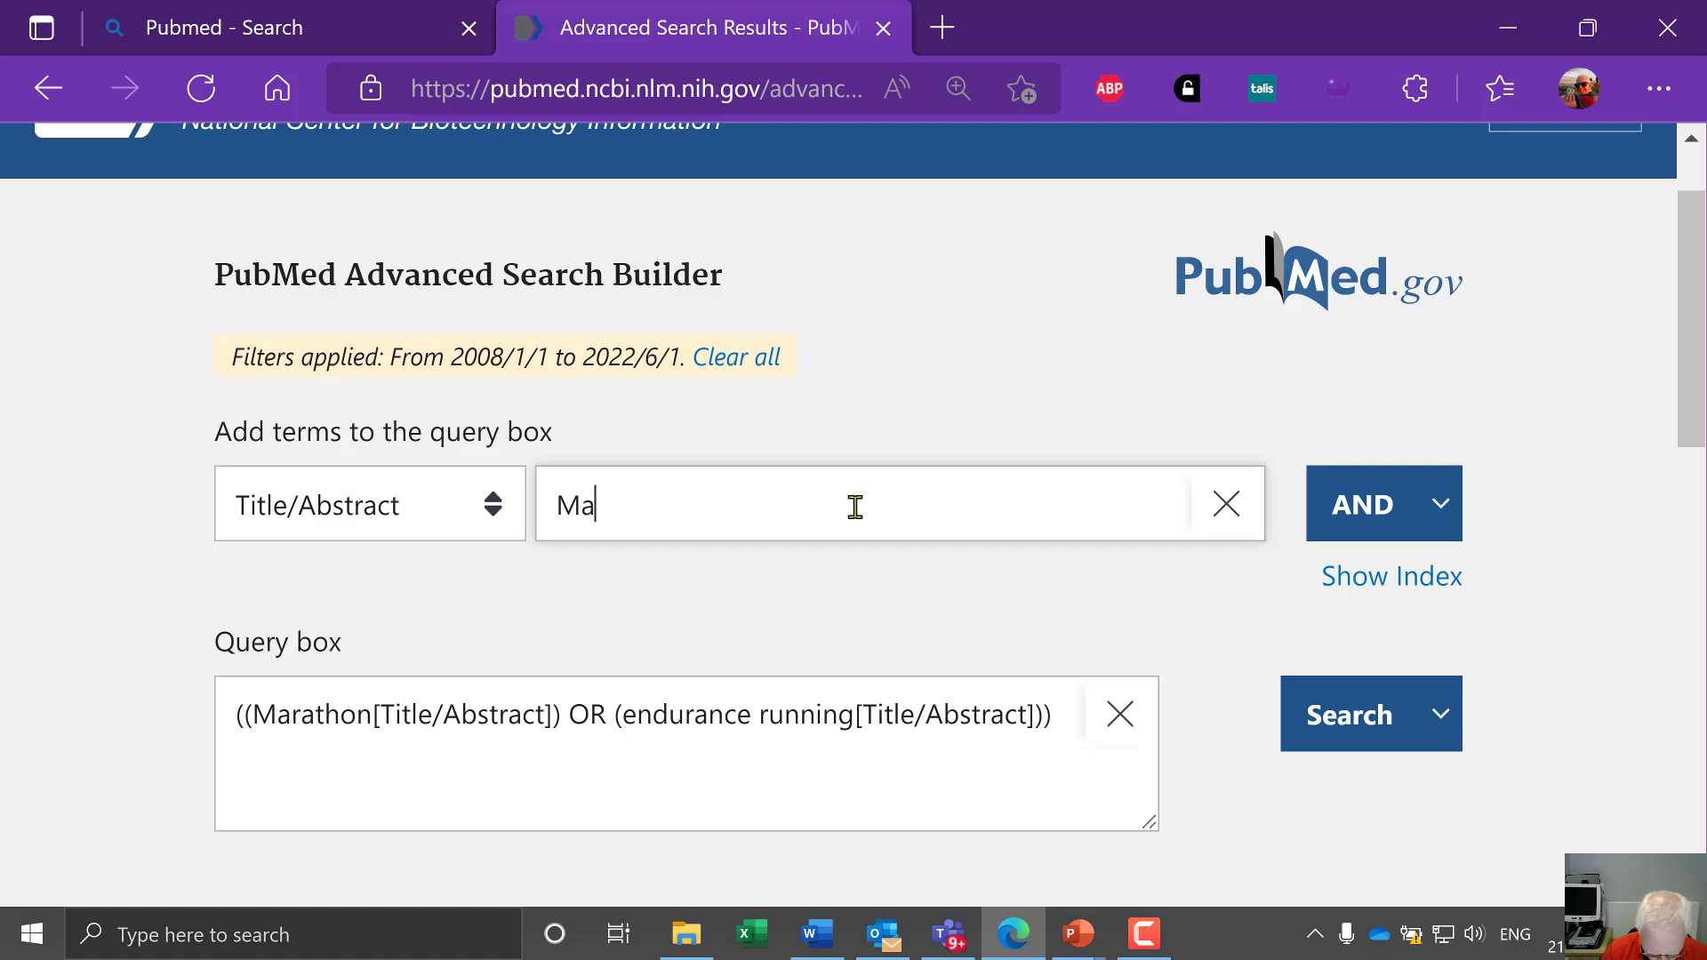
type("rathoner")
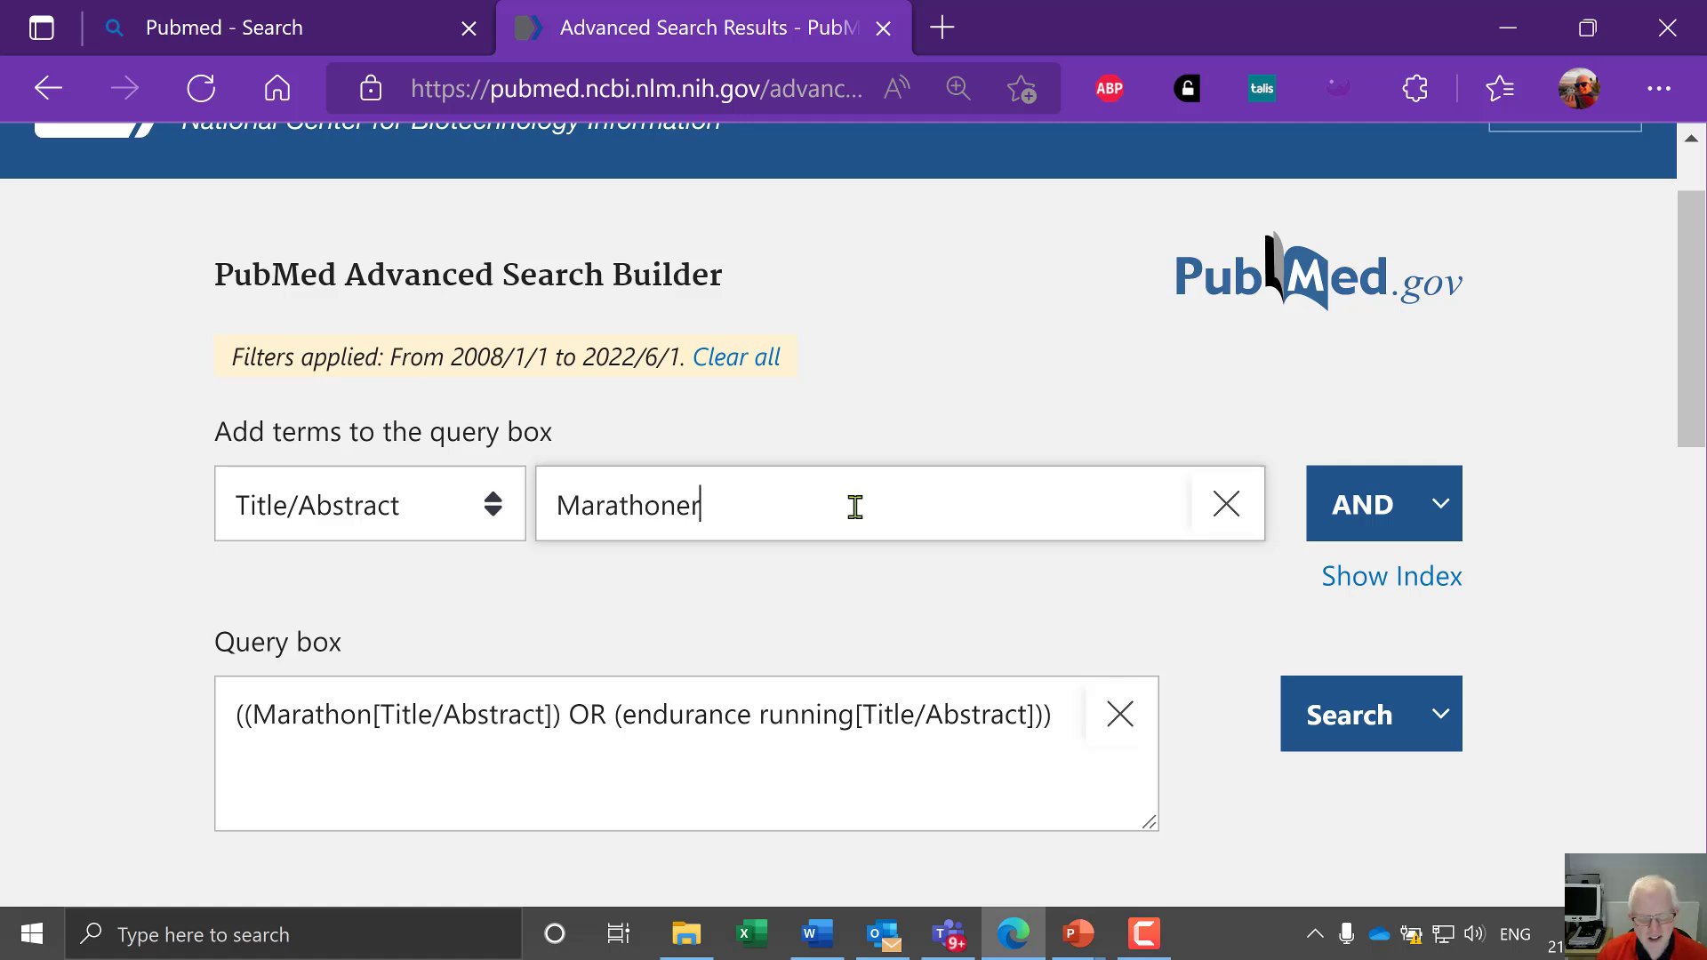
left_click(1446, 525)
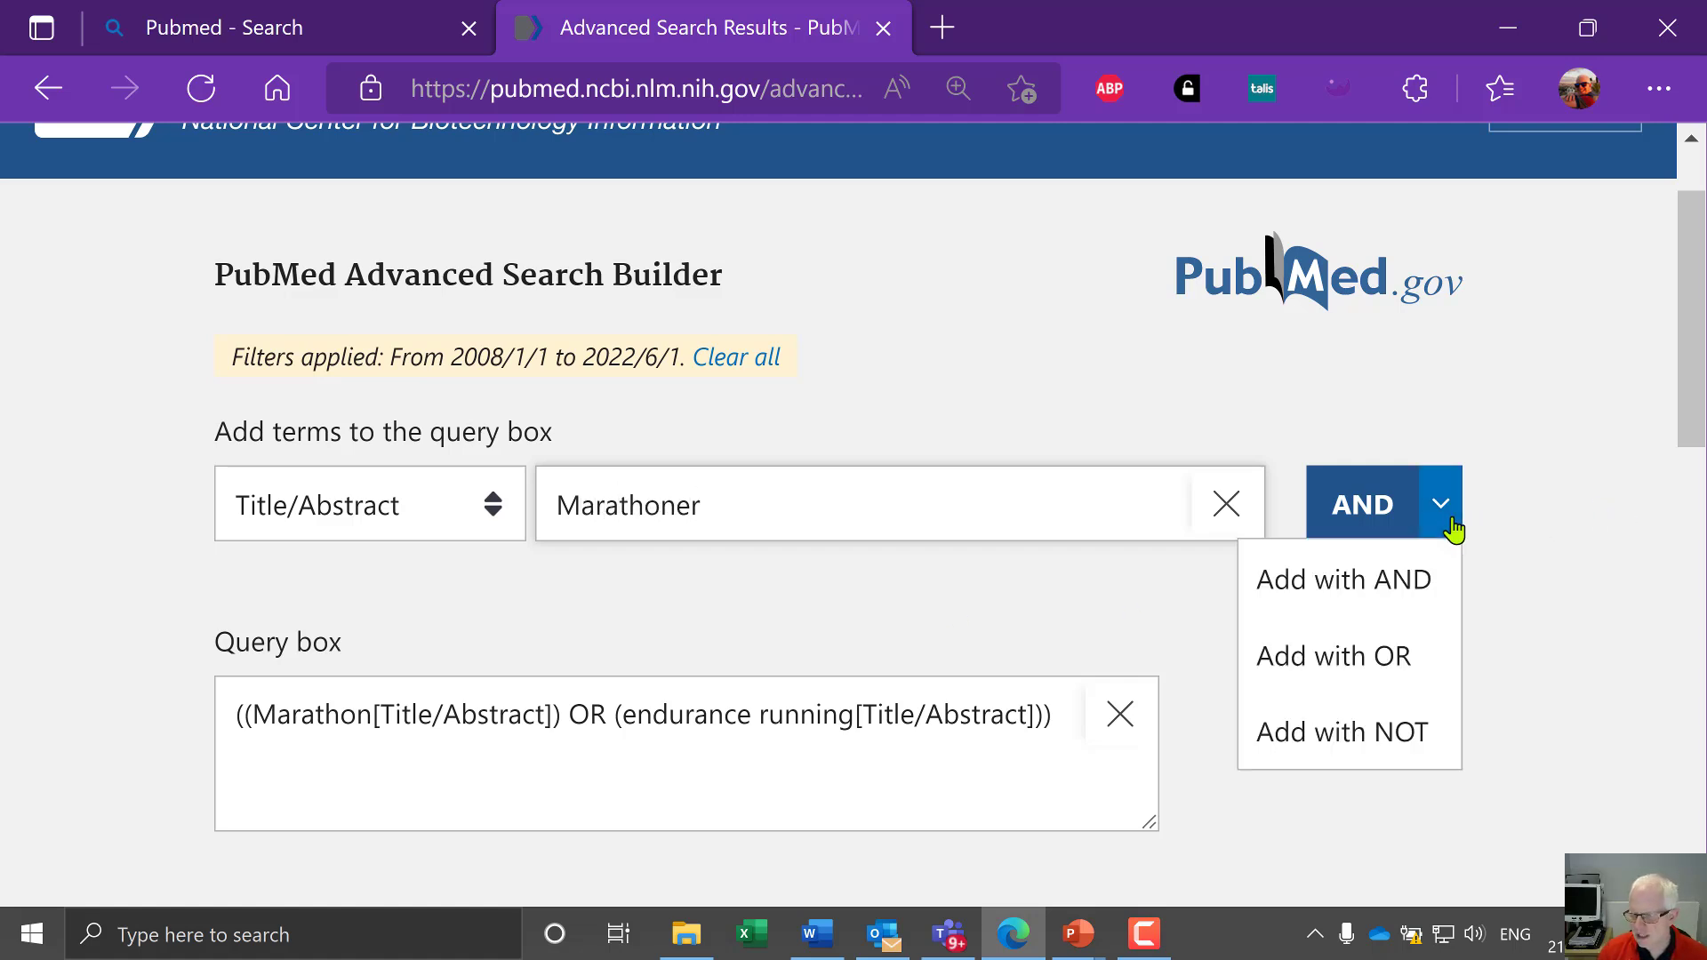
left_click(1412, 658)
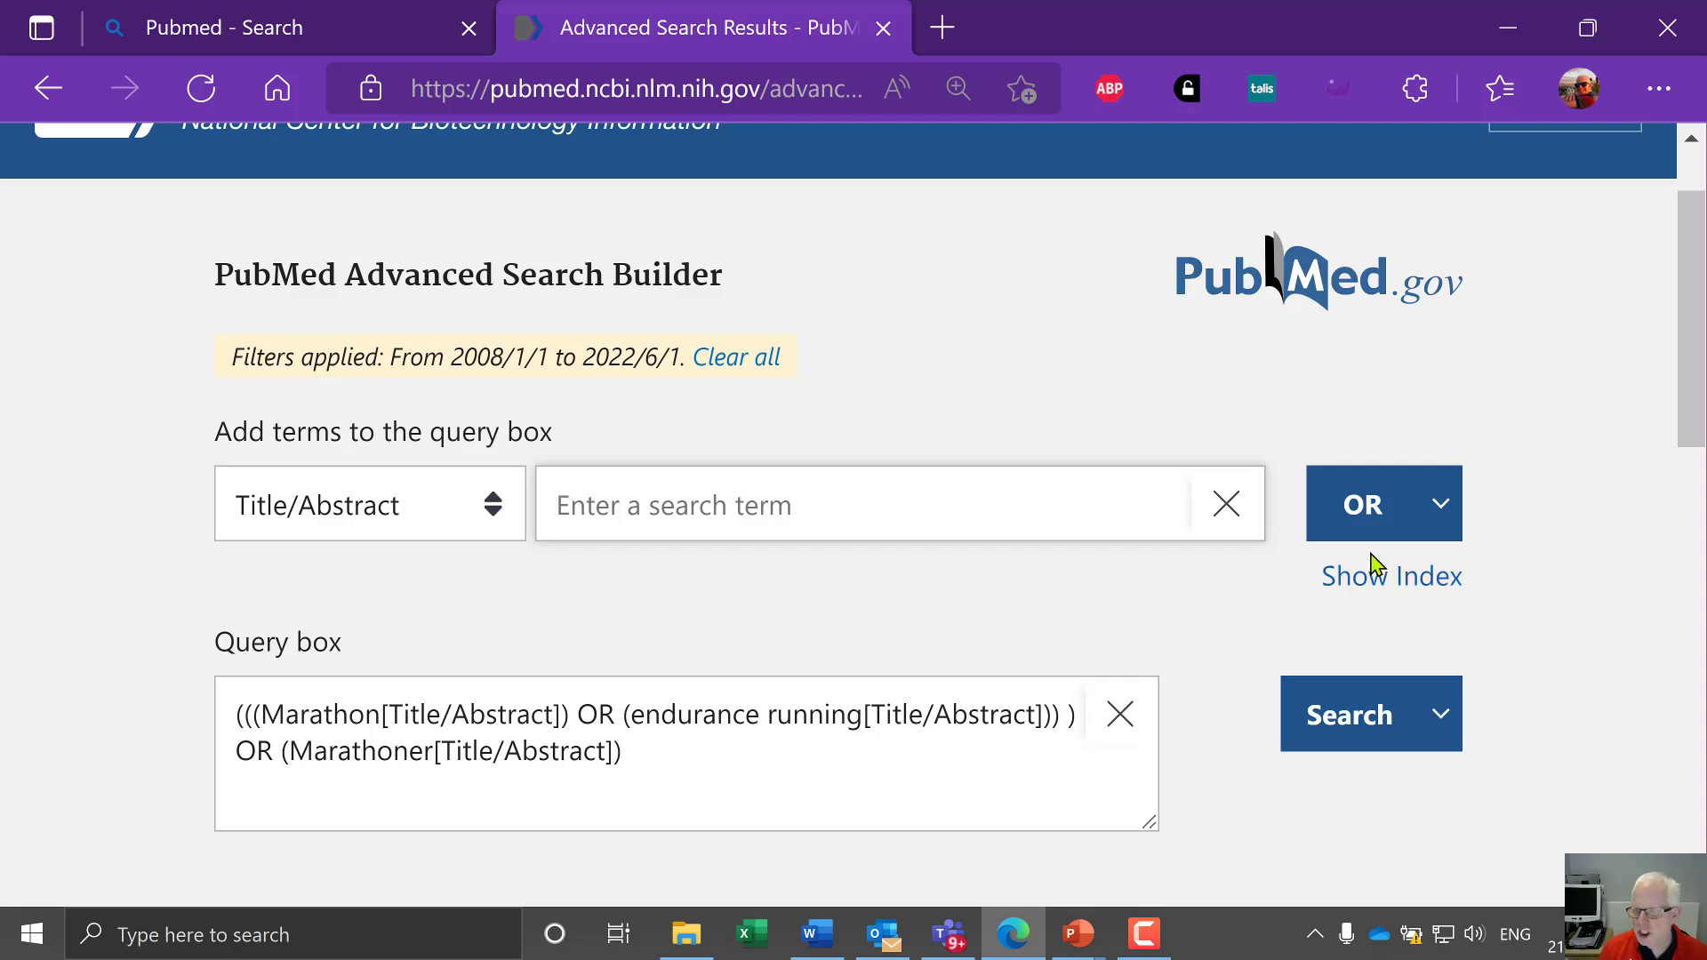
Step: Change the Boolean operator to AND and add "physiology" as a Title/Abstract term to the query
left_click(1440, 532)
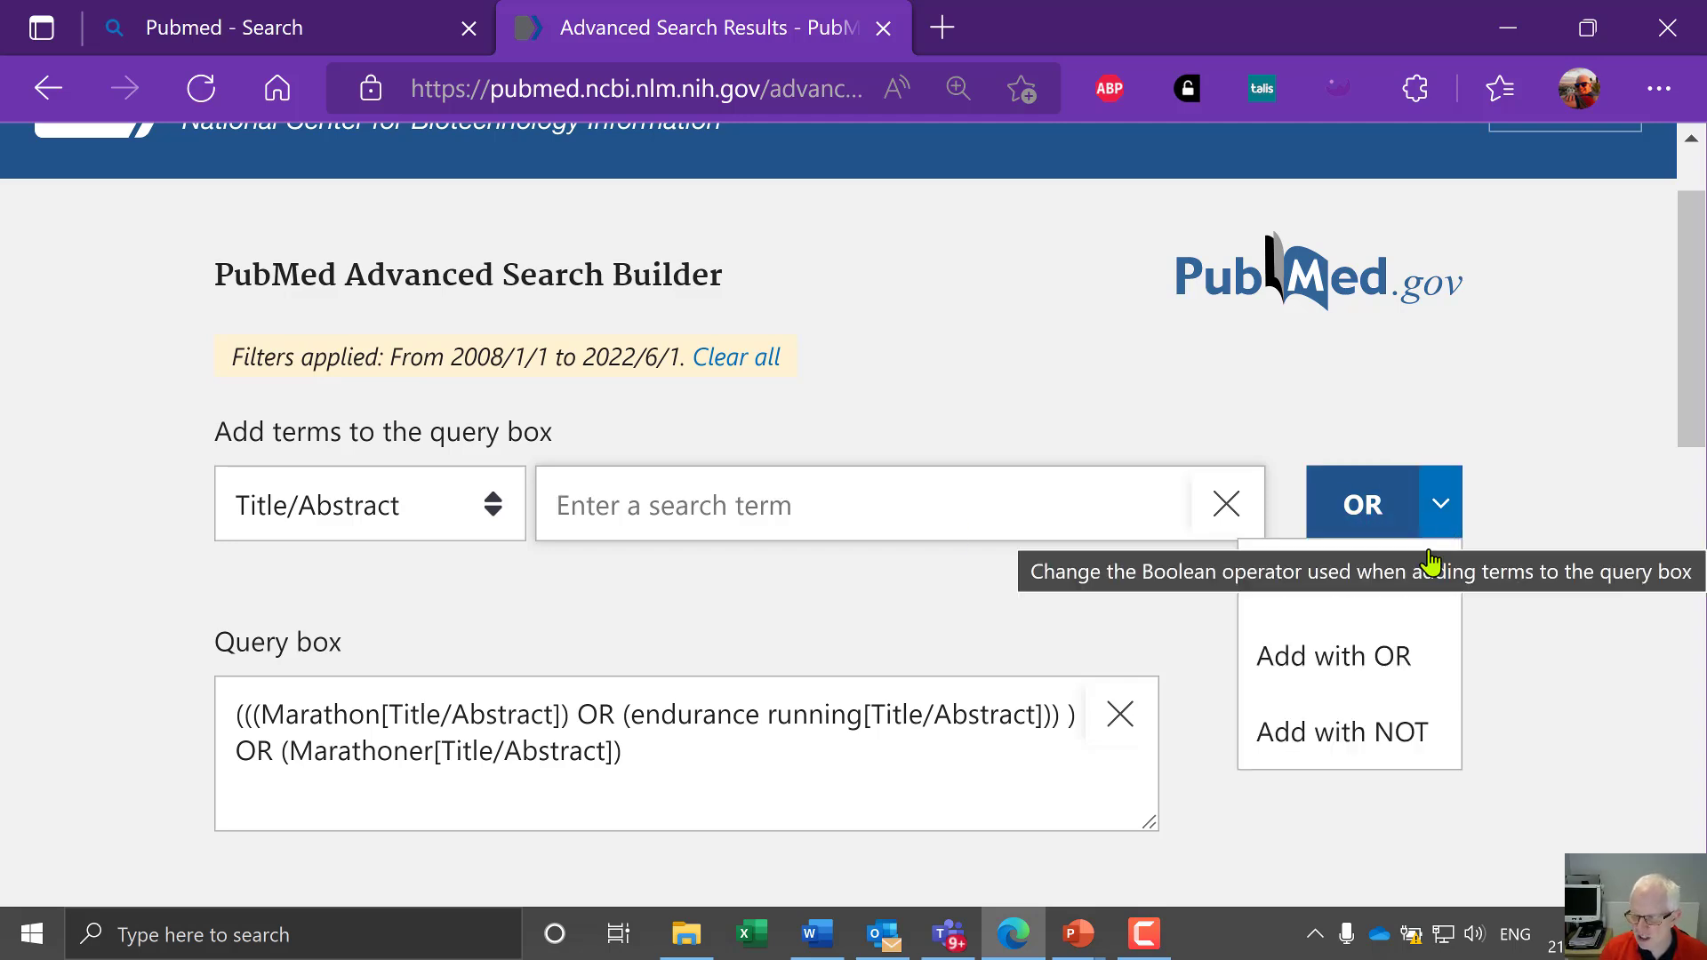
left_click(1422, 608)
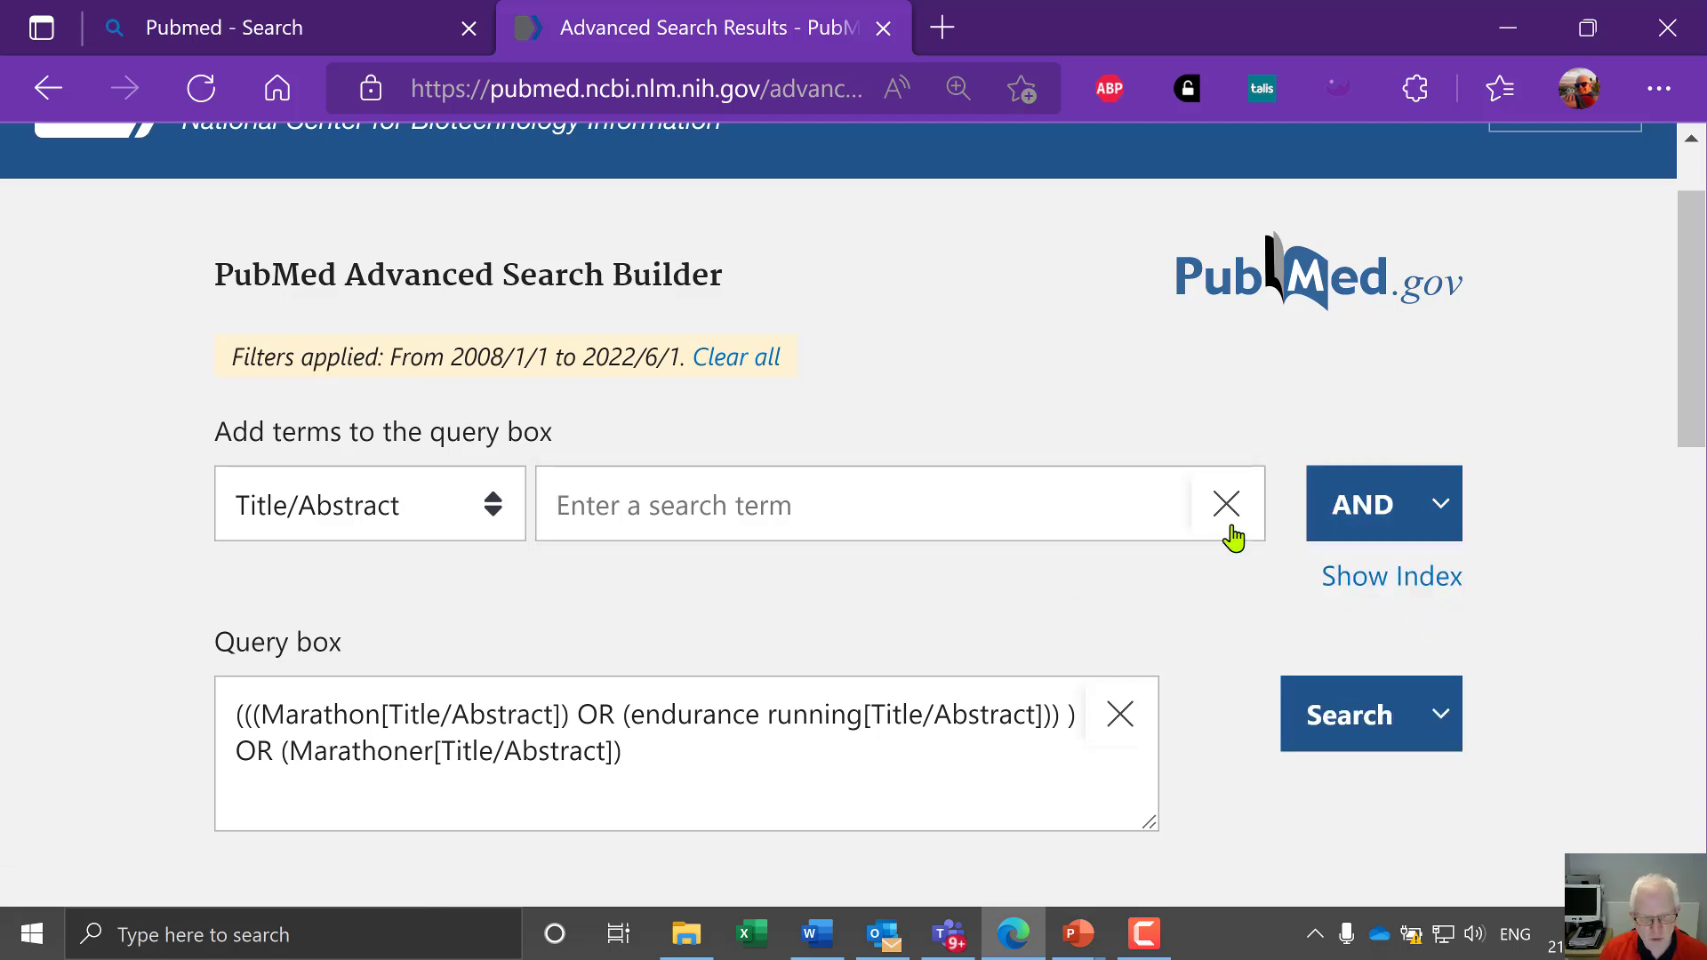
left_click(992, 508)
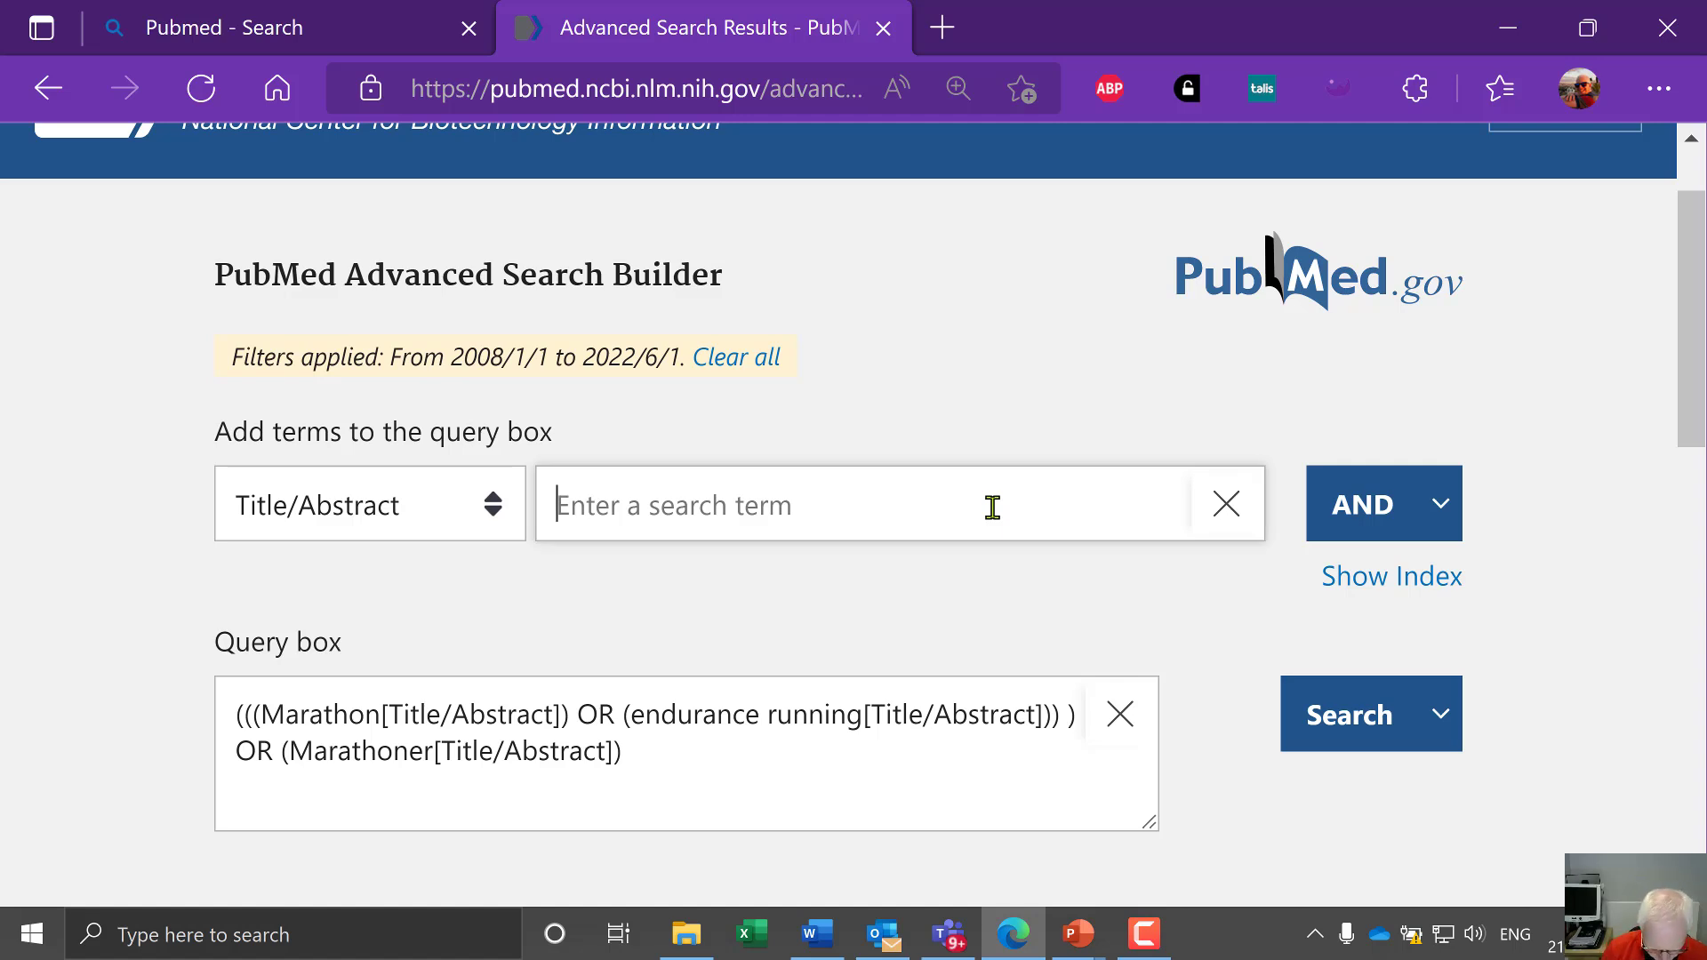
type("physiology")
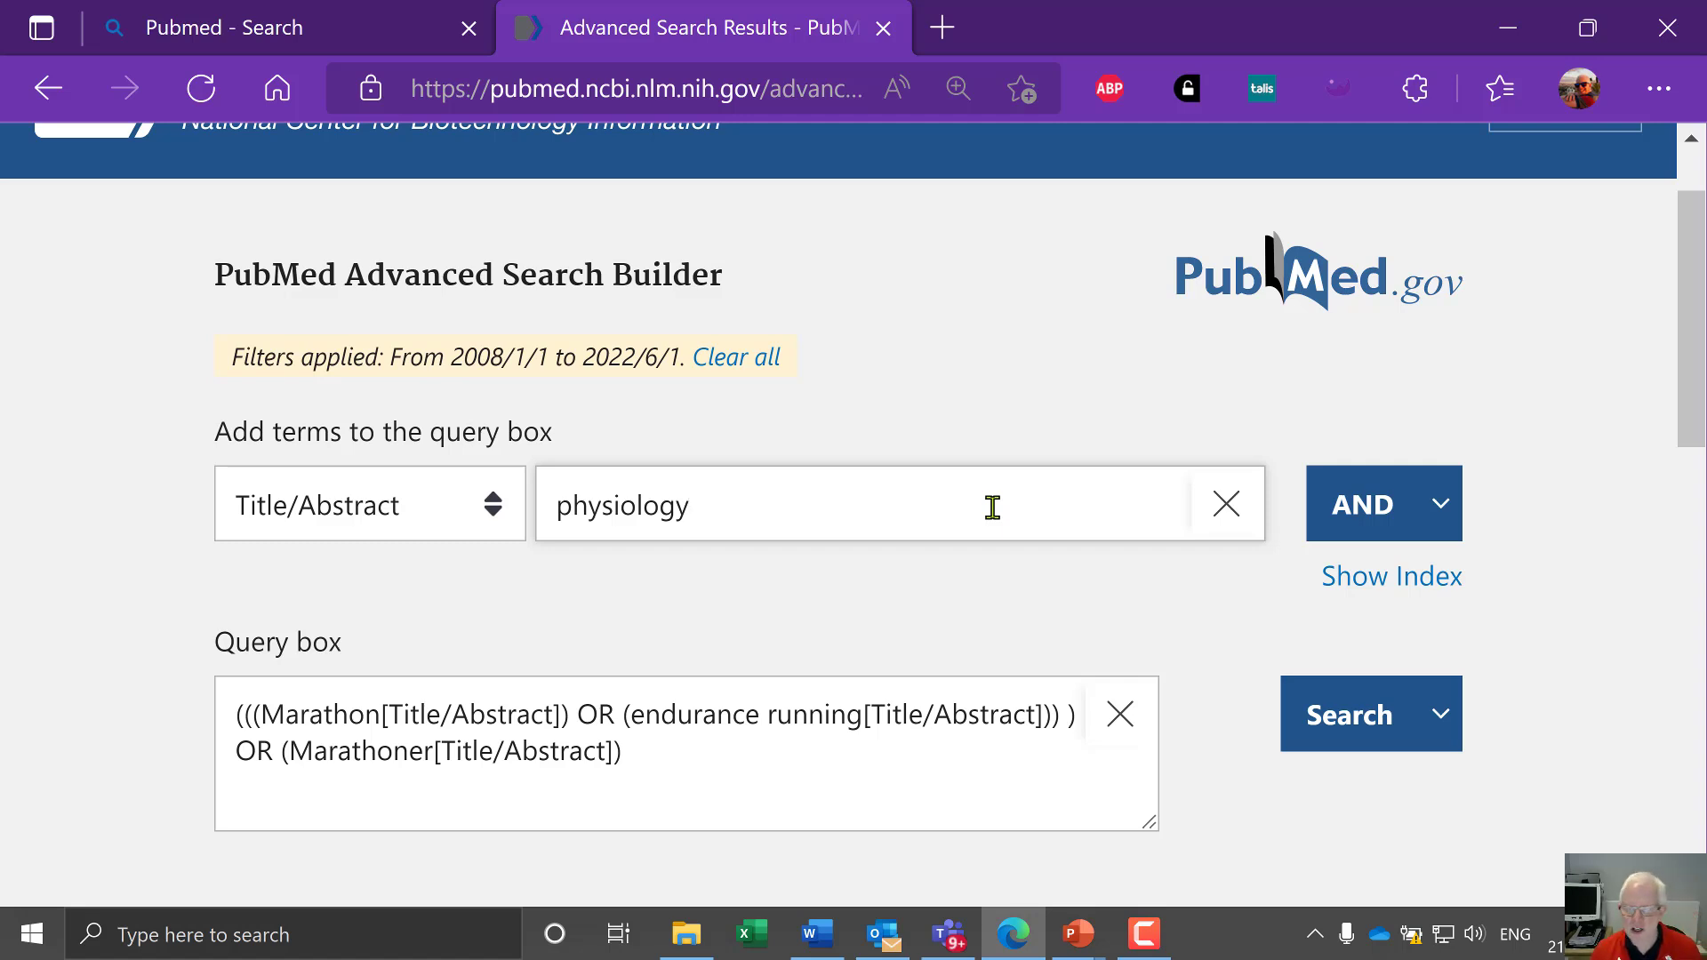
left_click(1355, 512)
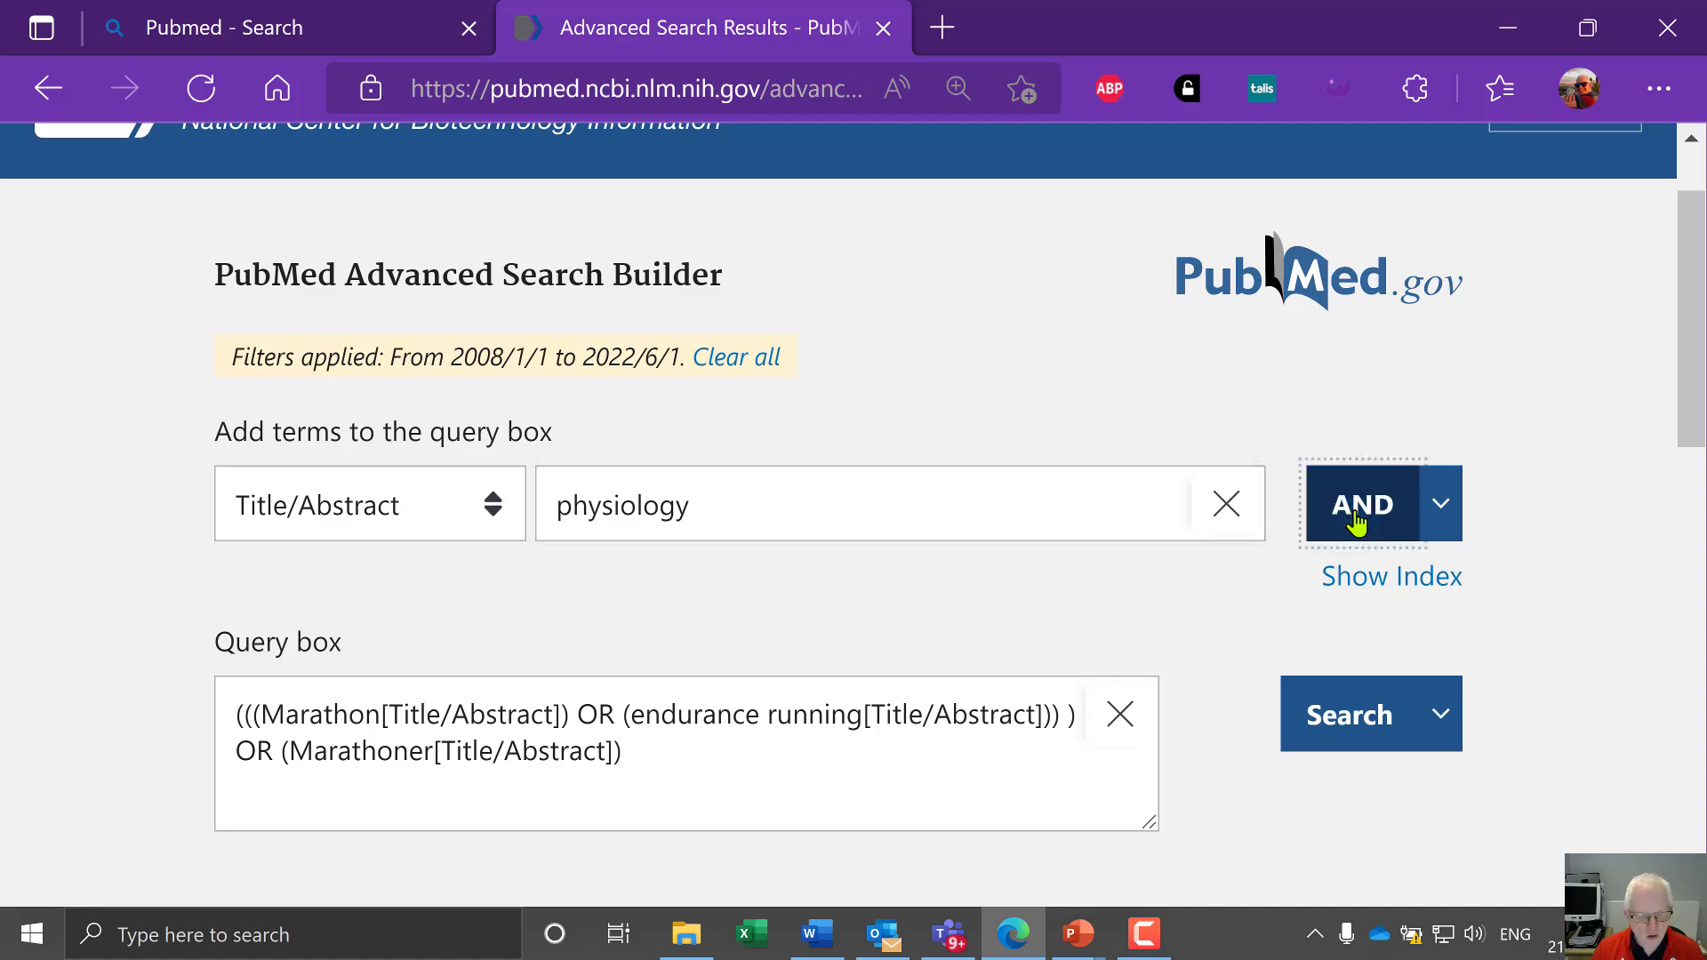
Step: Switch the Boolean operator to OR and add "physiological" as a Title/Abstract term to the query
left_click(1437, 533)
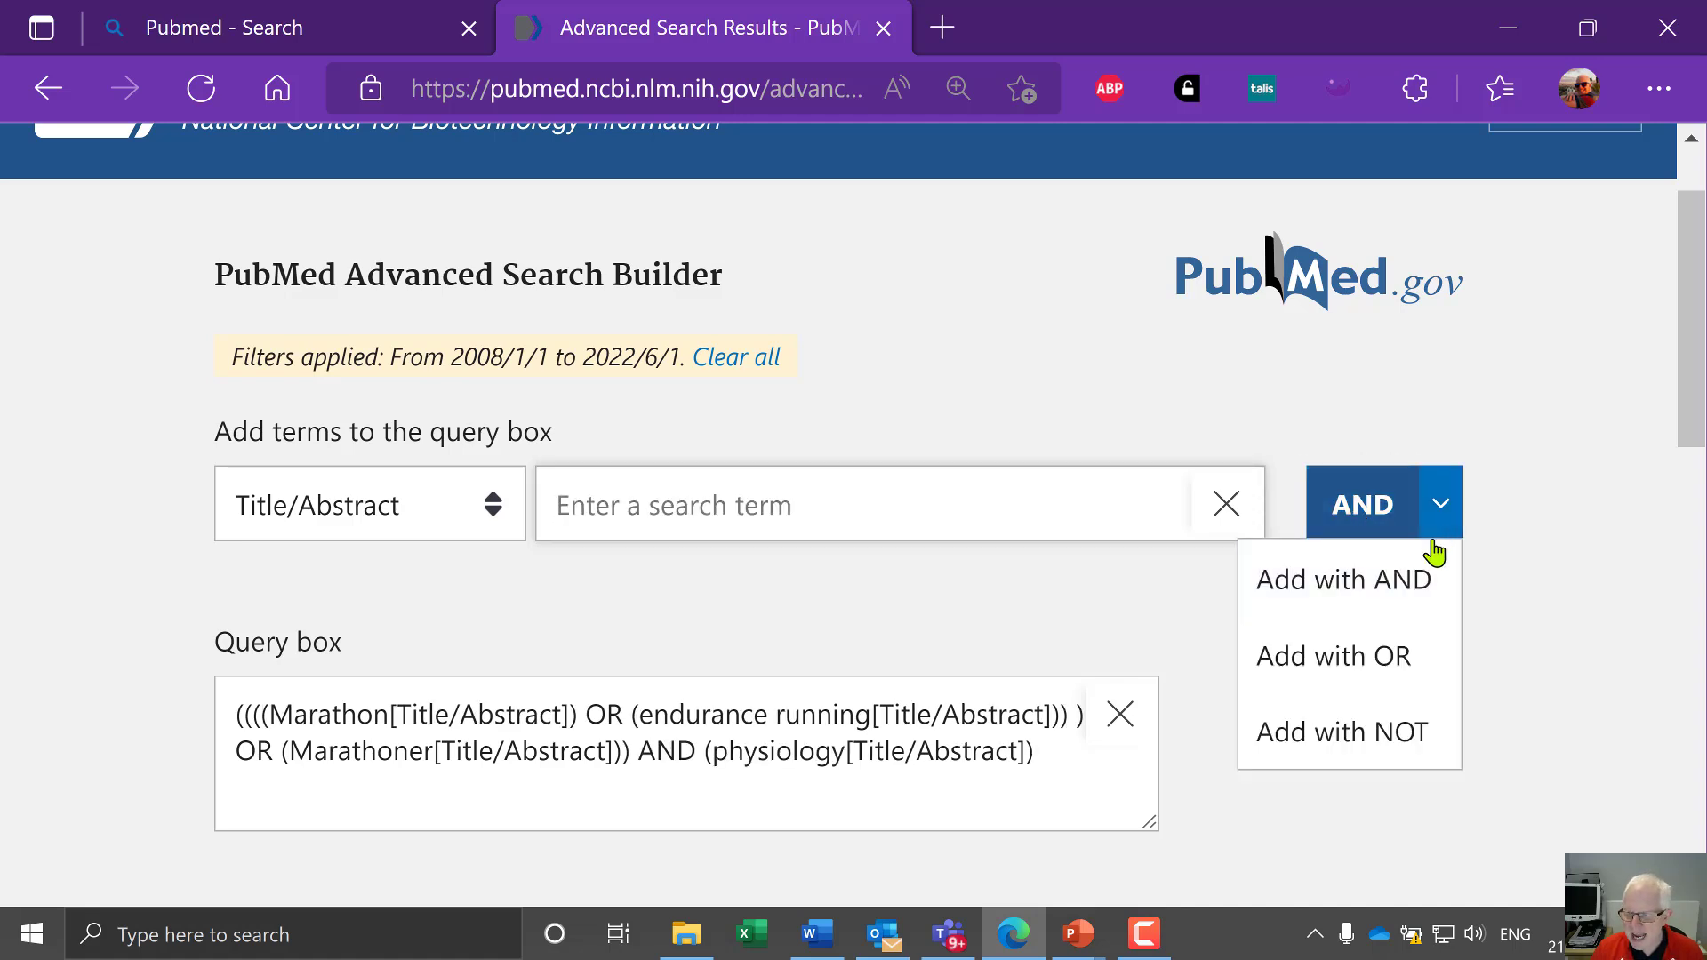
left_click(1393, 668)
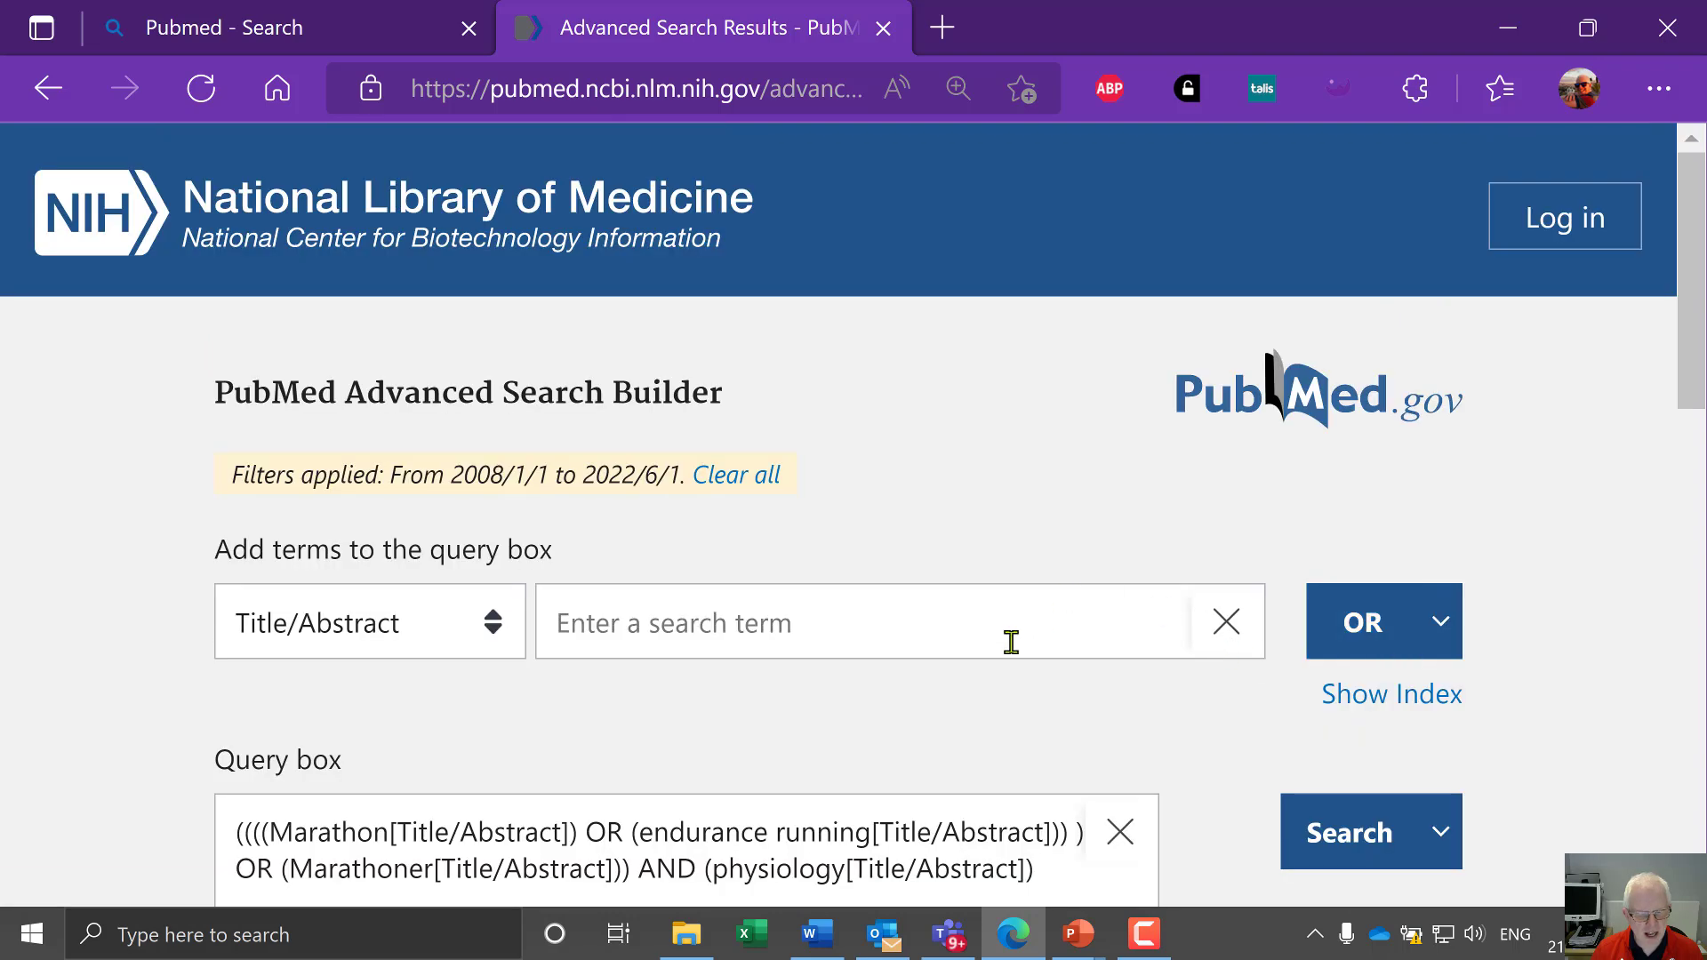
left_click(963, 637)
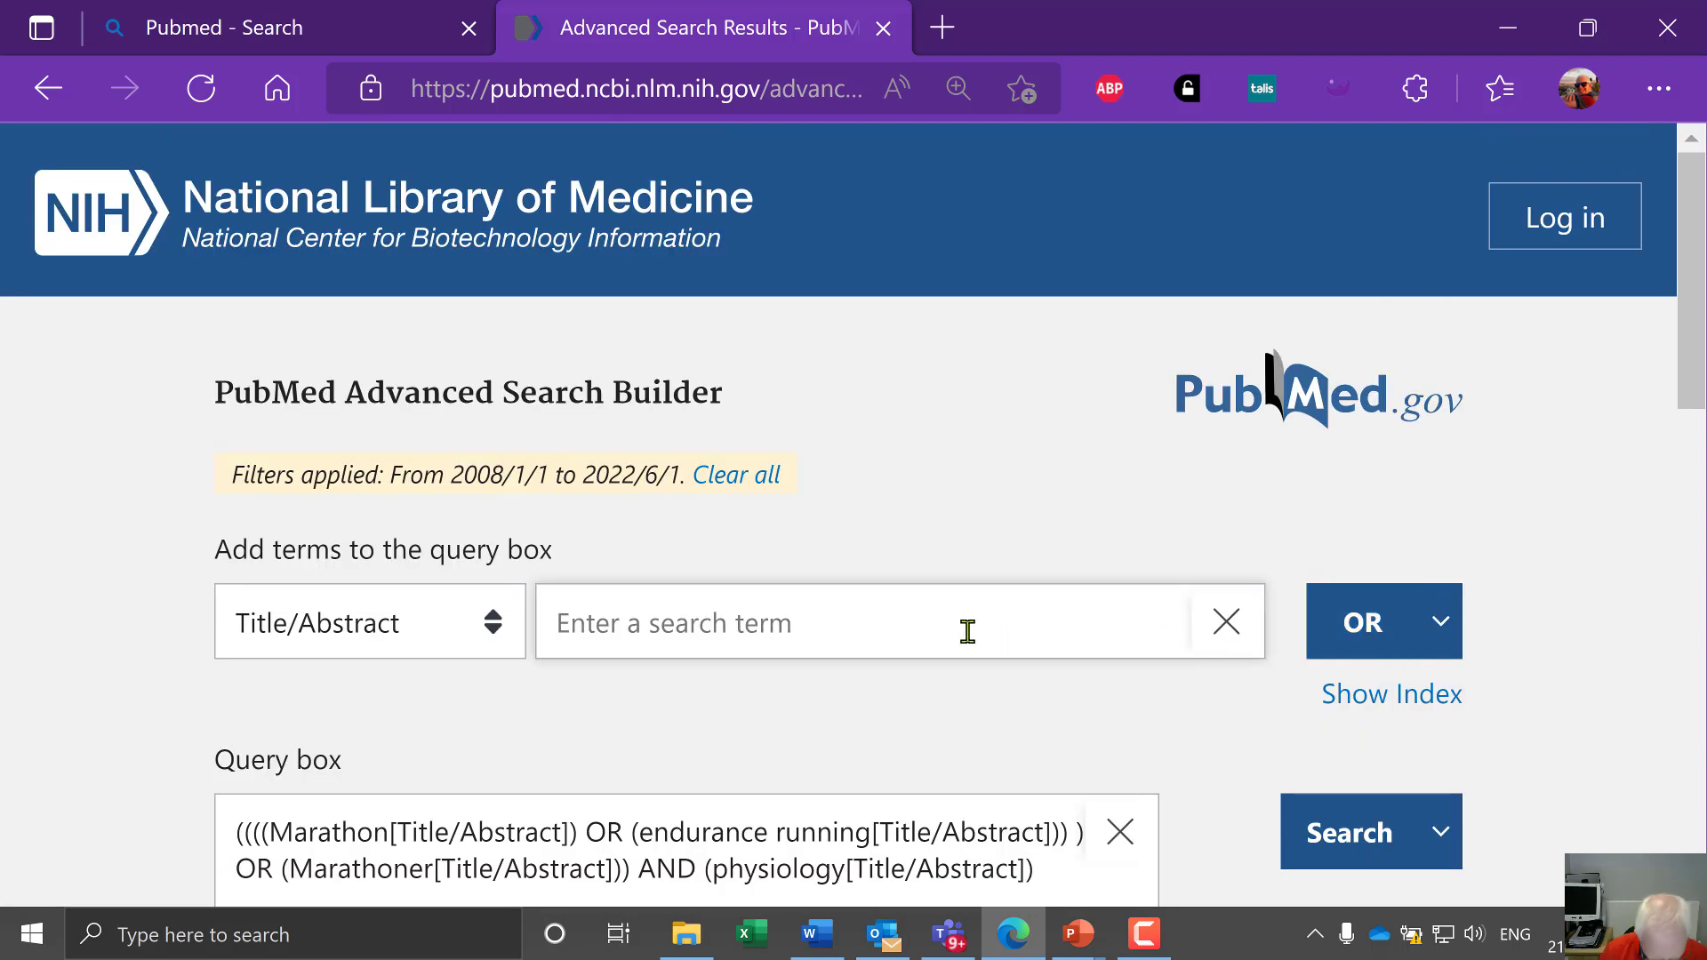
type("physiological")
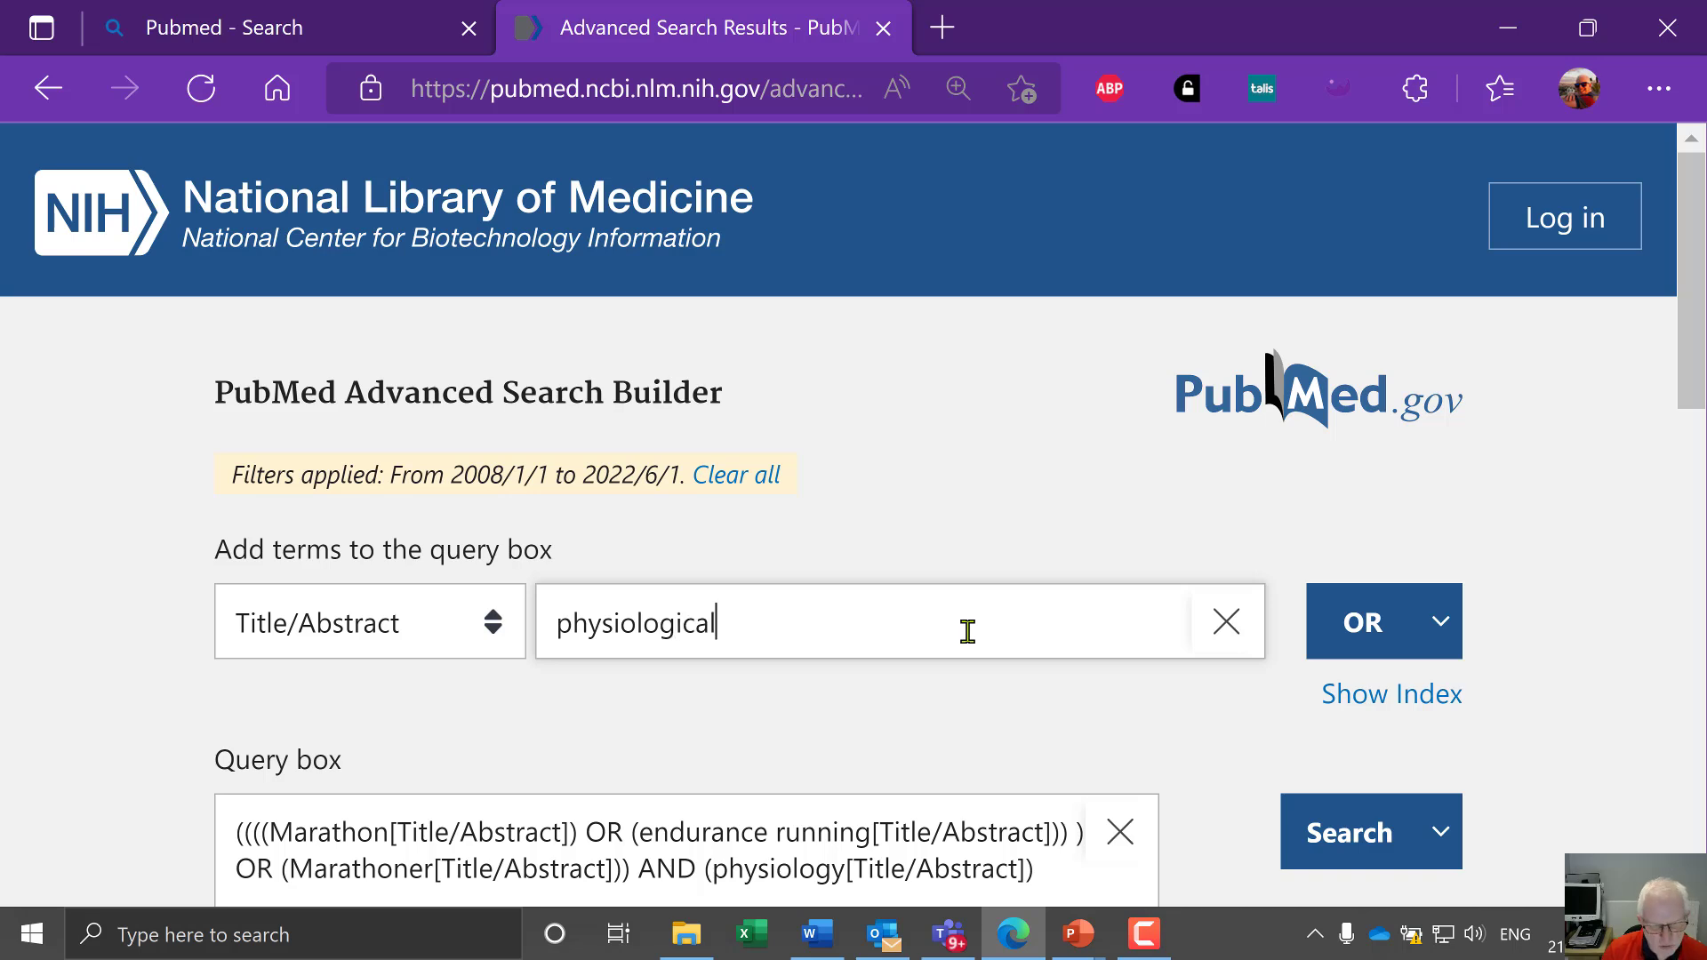
left_click(1364, 629)
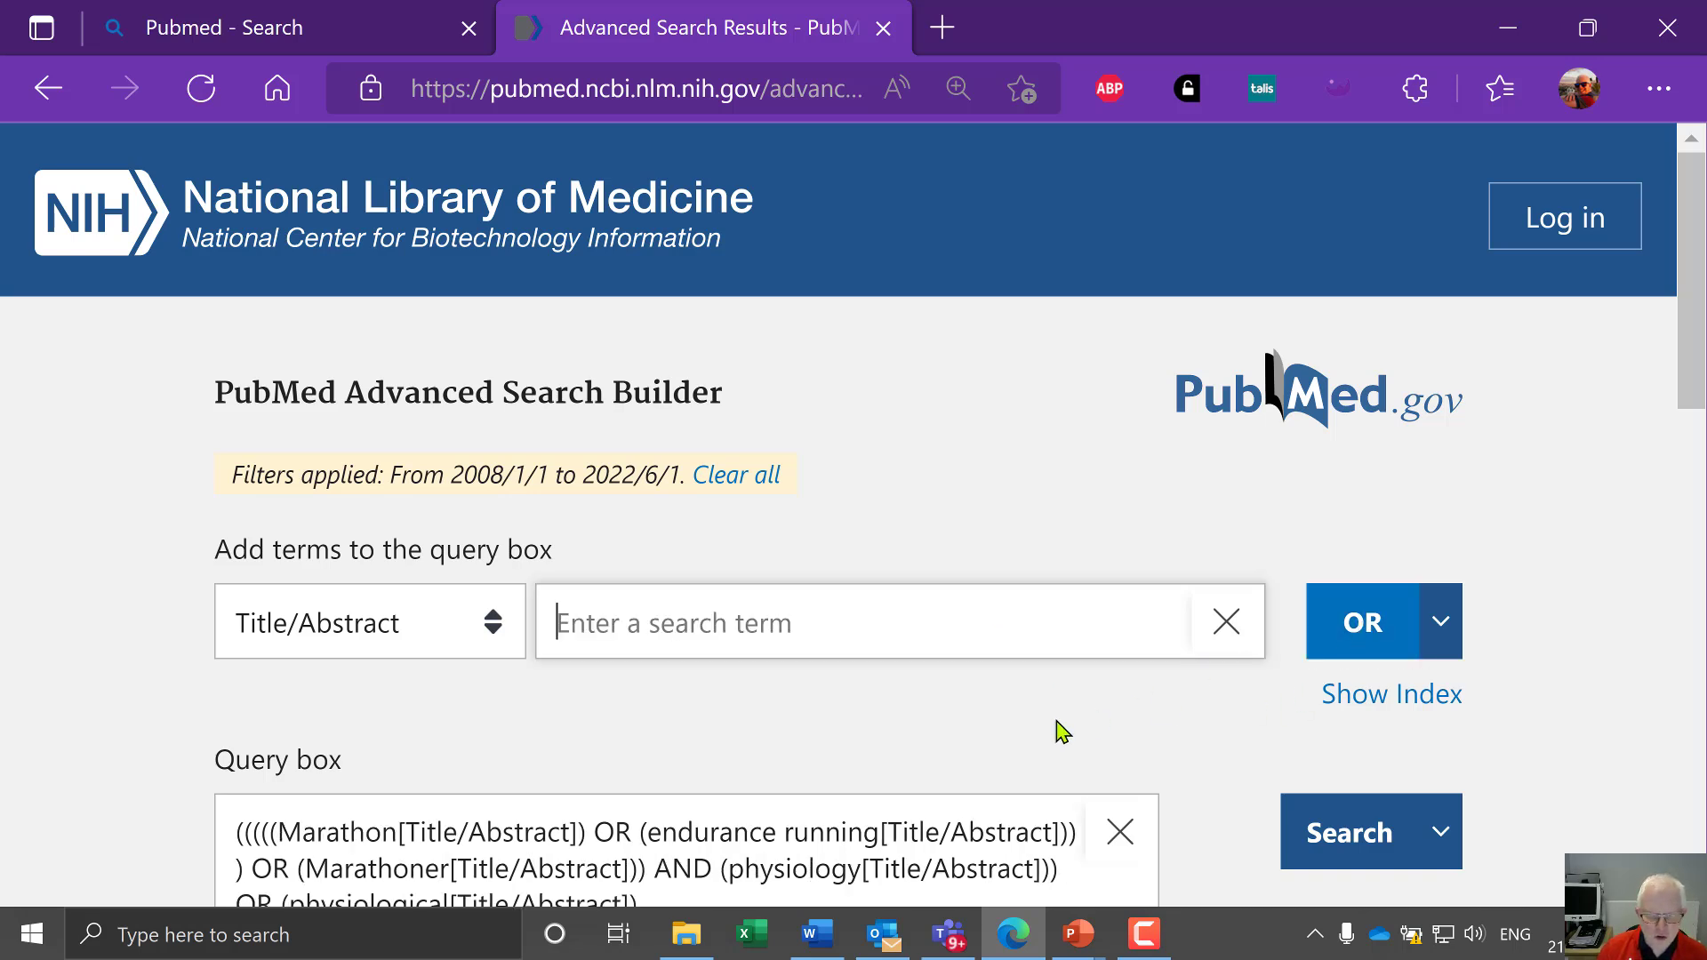
Step: Run the search with the assembled query and check the result count and the first listed articles
scroll(1059, 731, "down", 1)
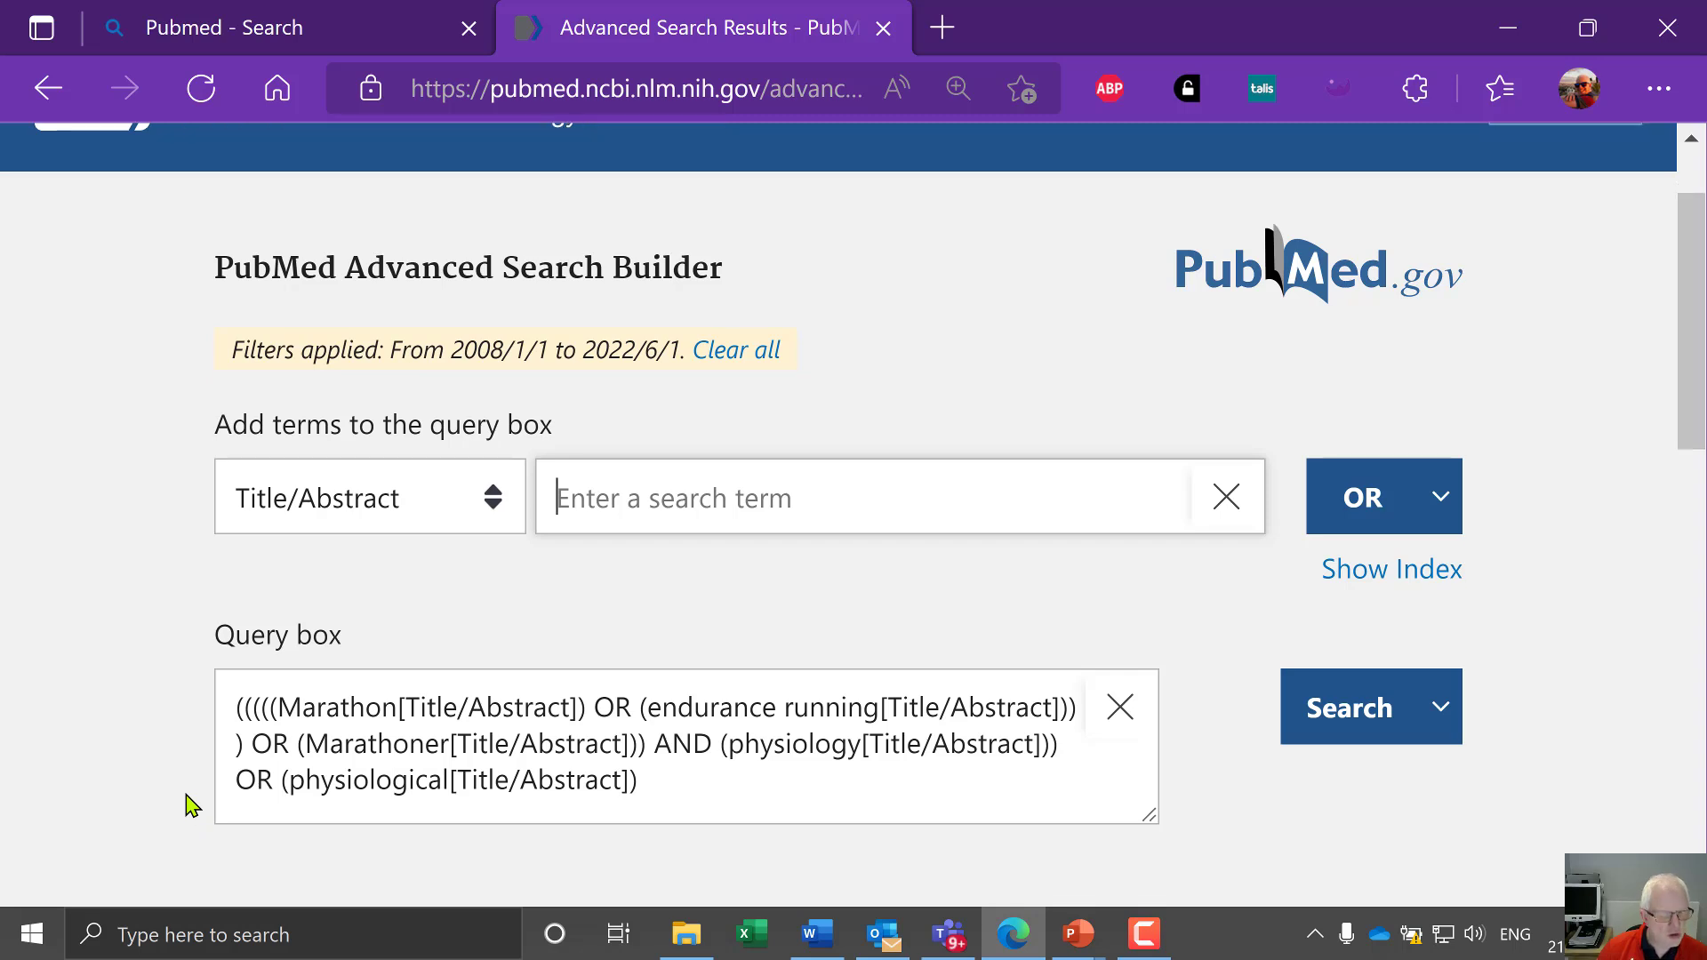
scroll(186, 800, "down", 1)
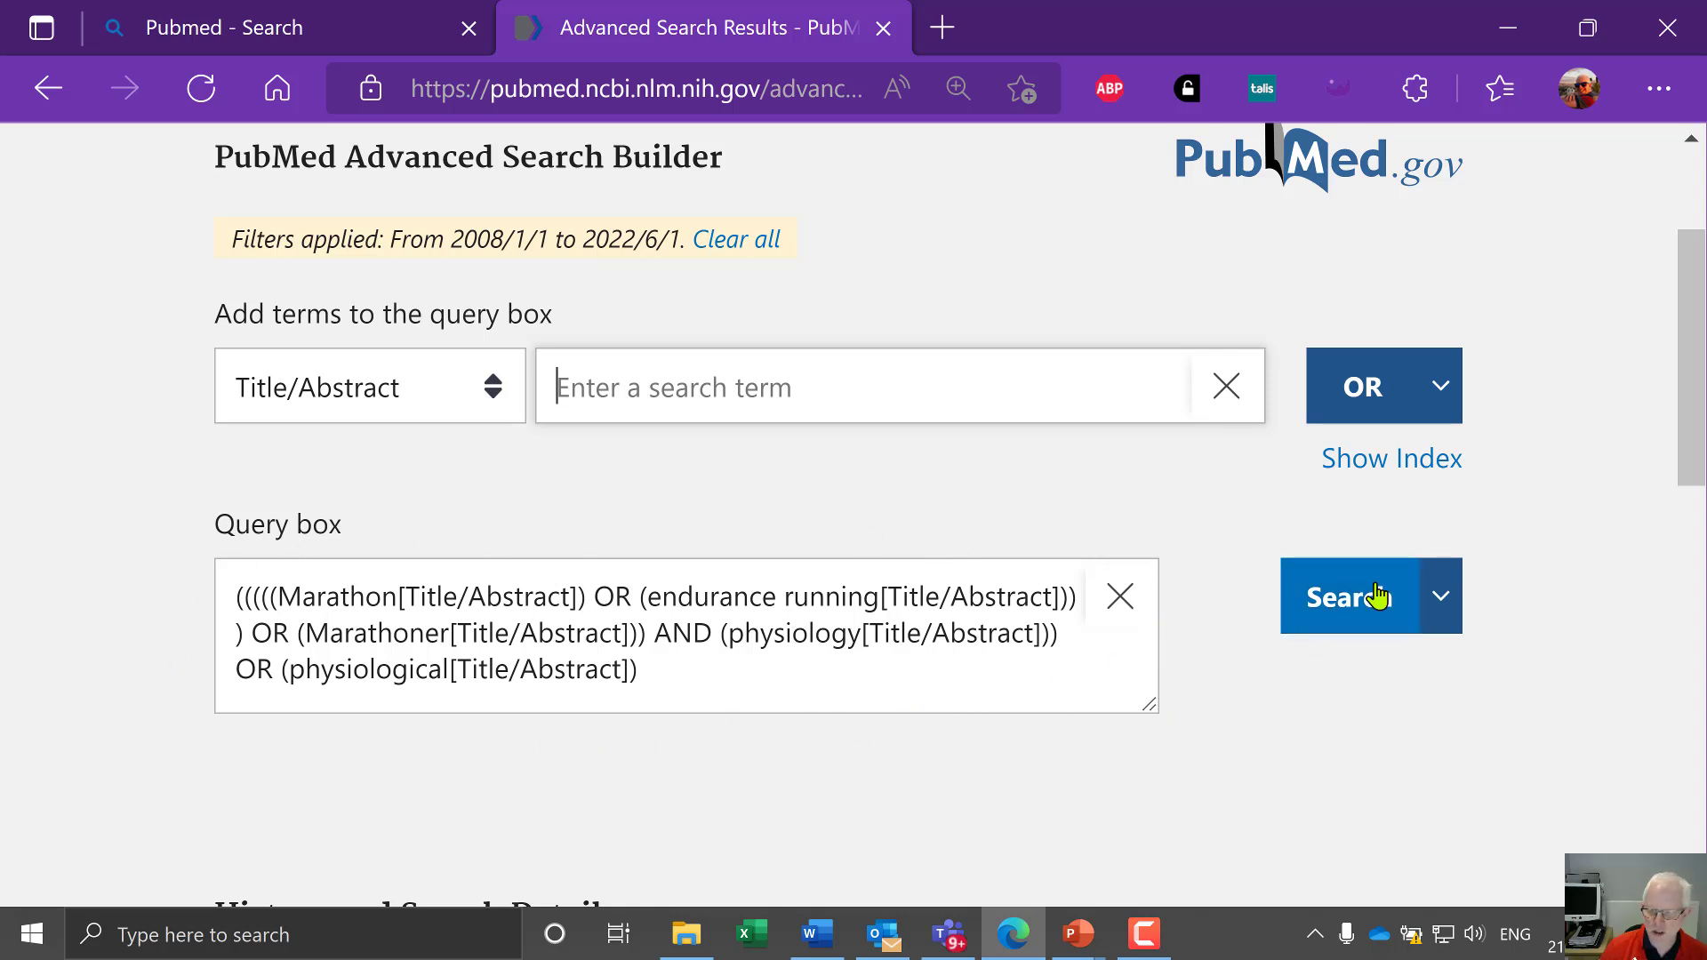
left_click(1354, 602)
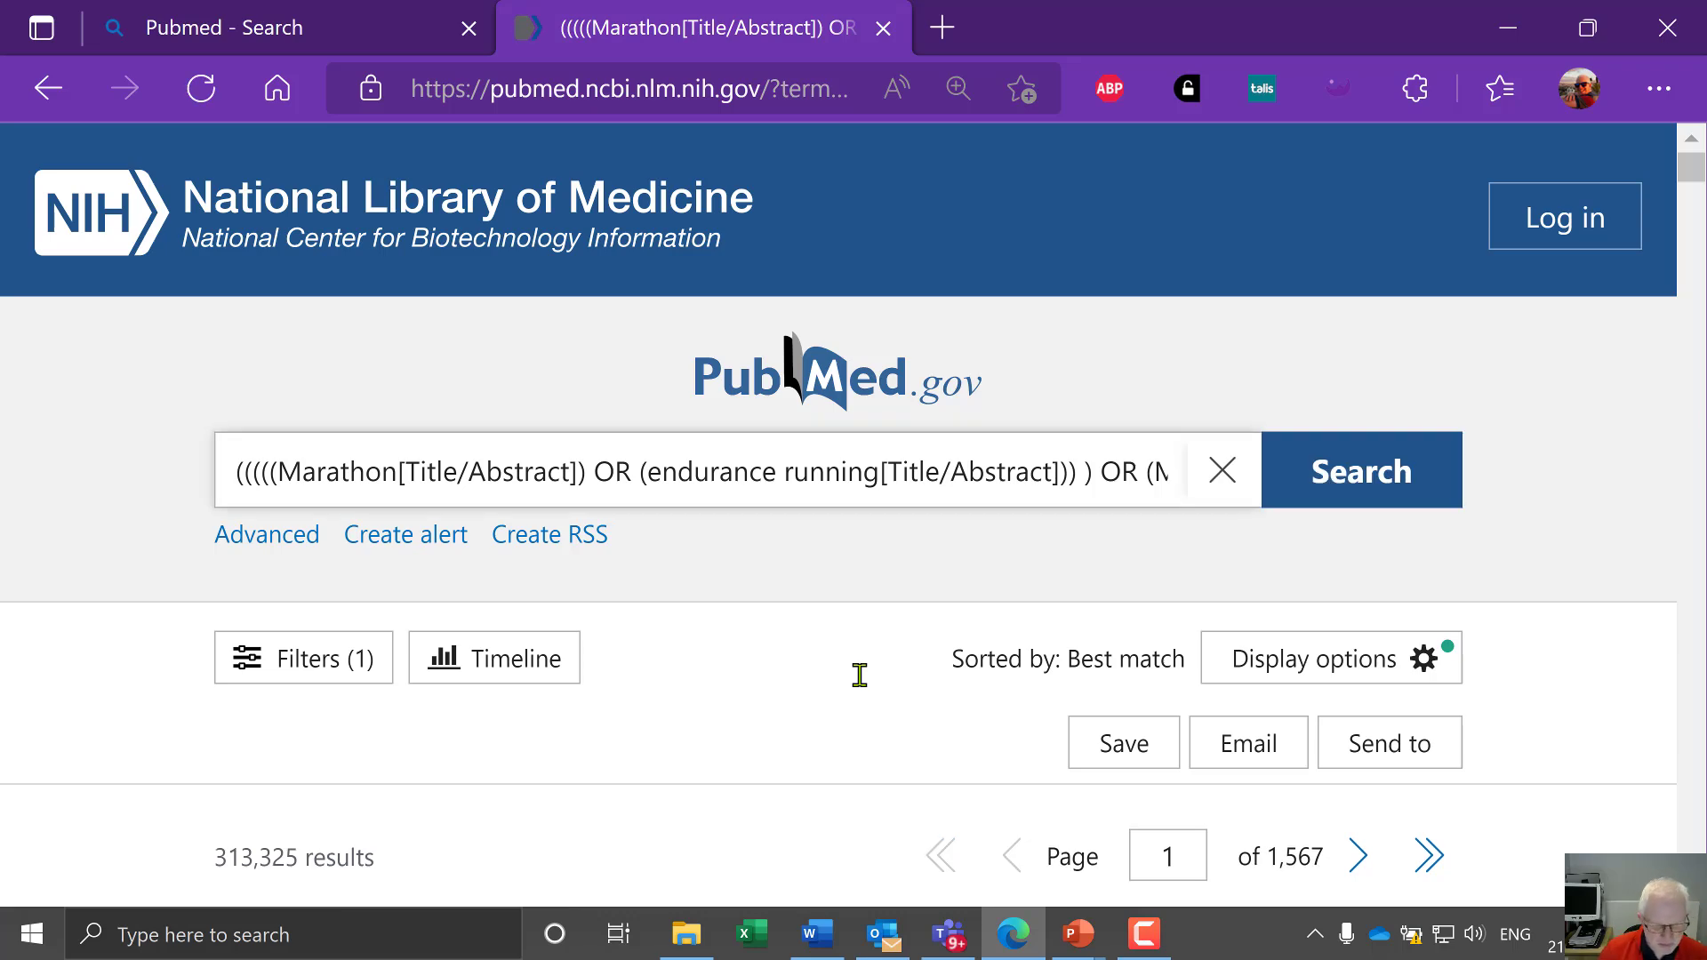
scroll(859, 676, "down", 3)
scroll(649, 622, "down", 1)
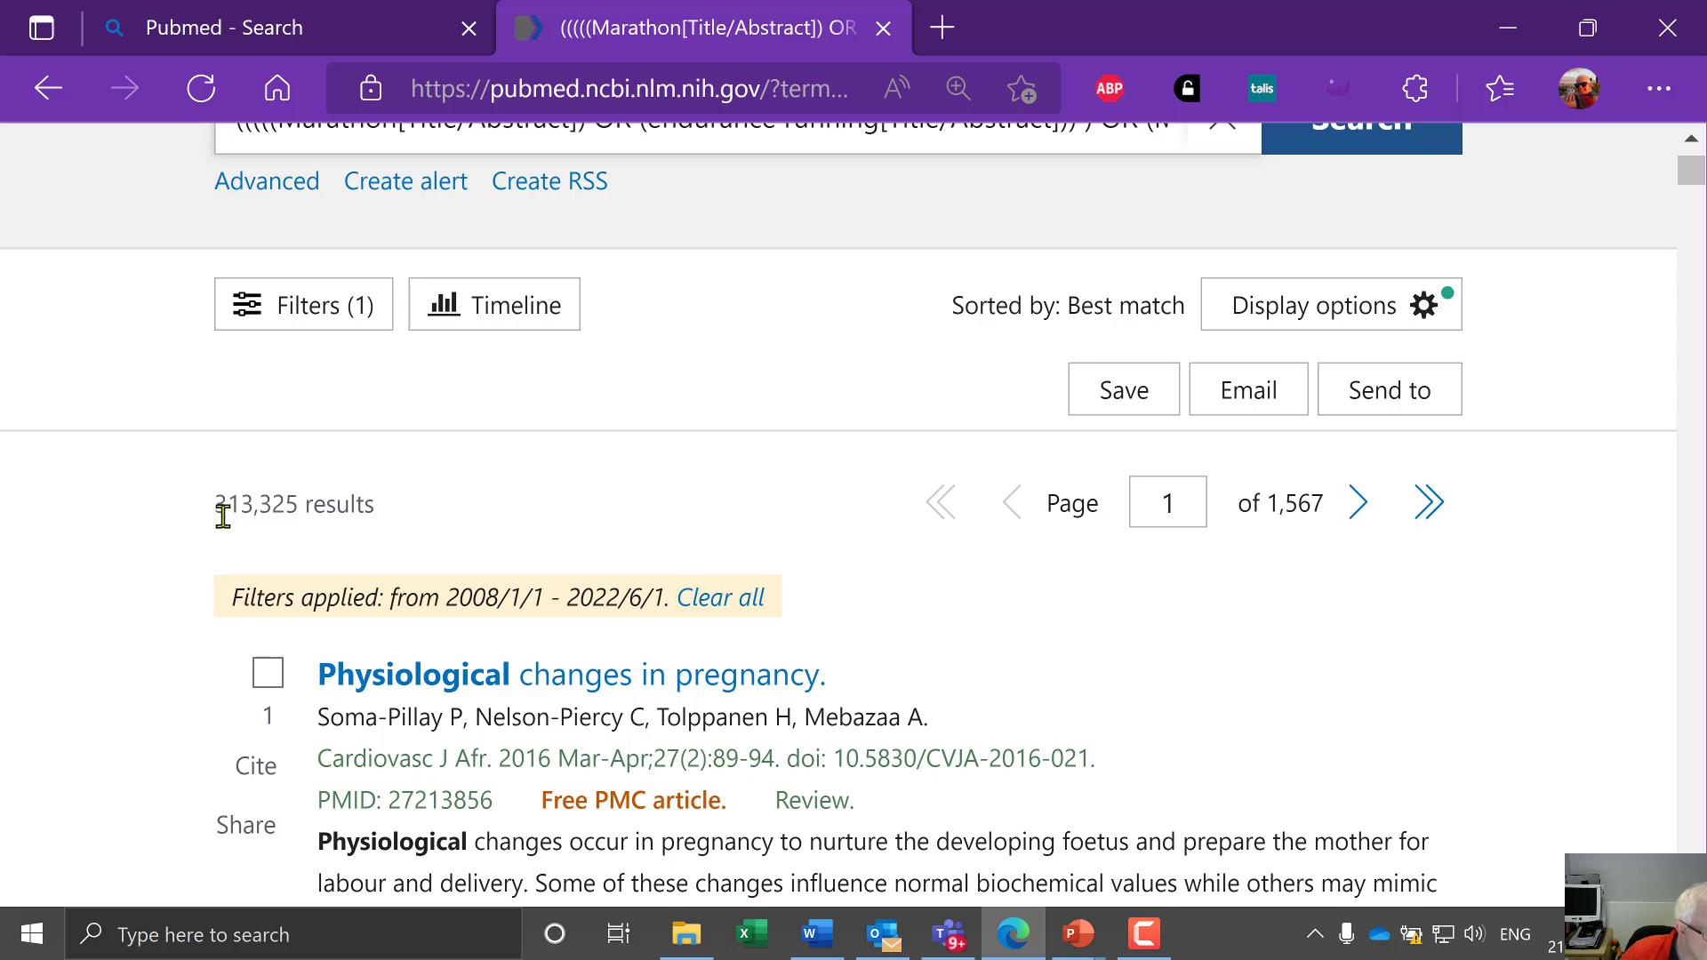
scroll(807, 590, "up", 2)
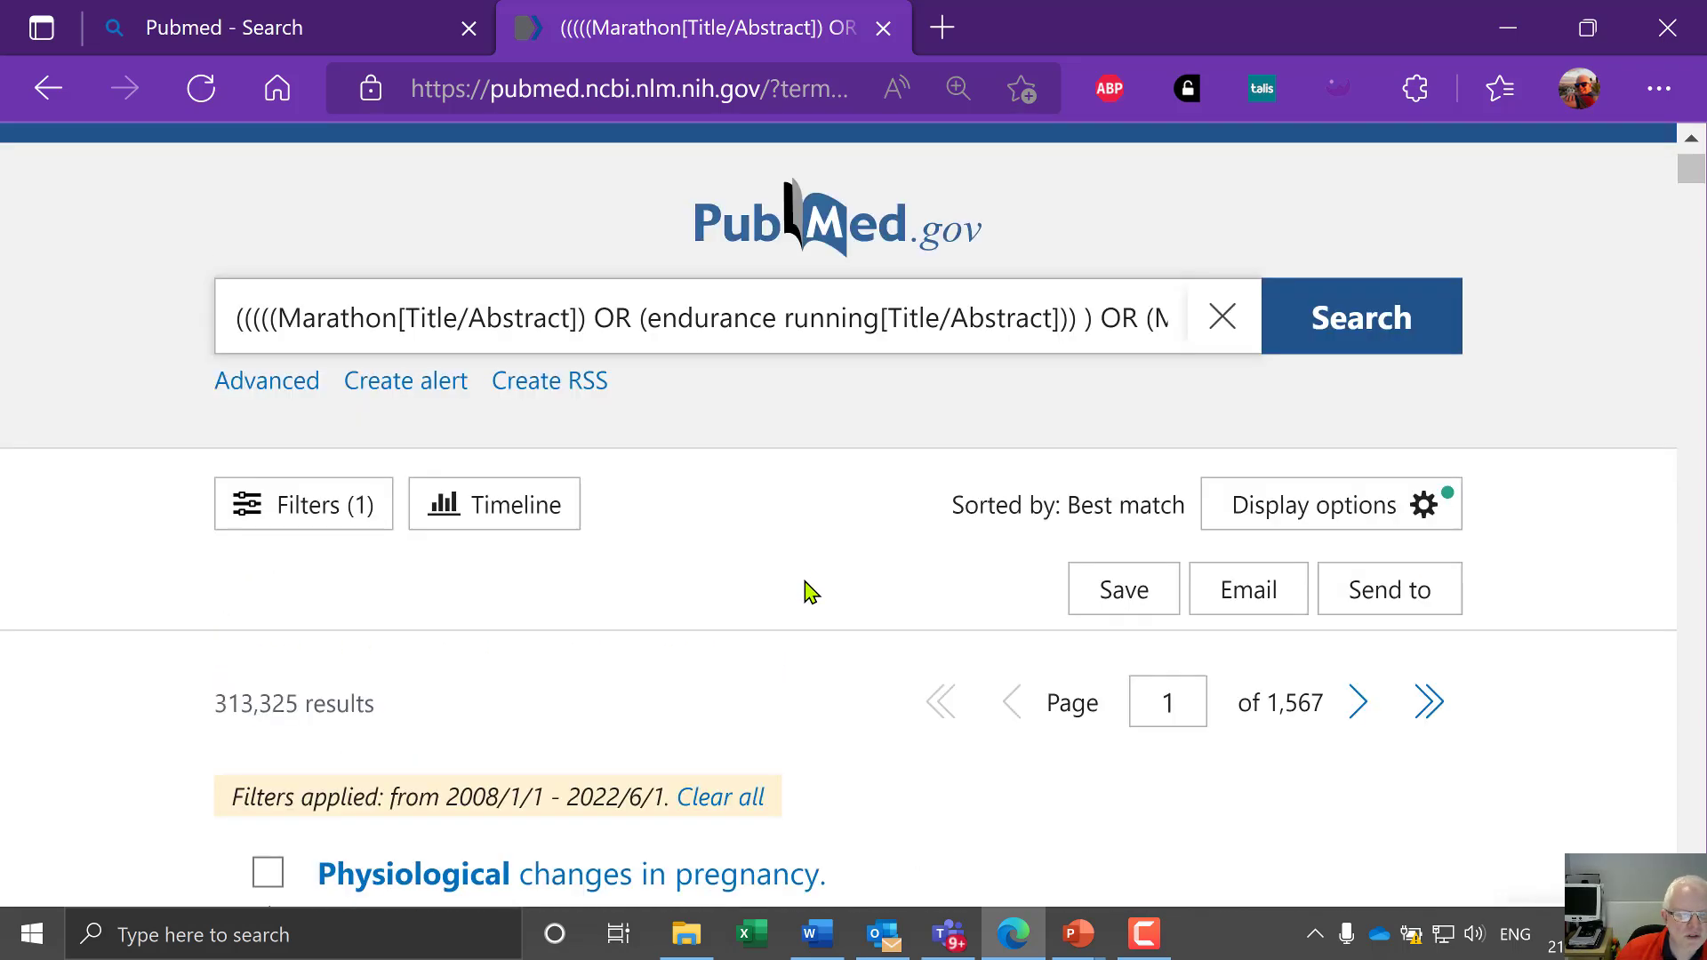
scroll(808, 591, "down", 4)
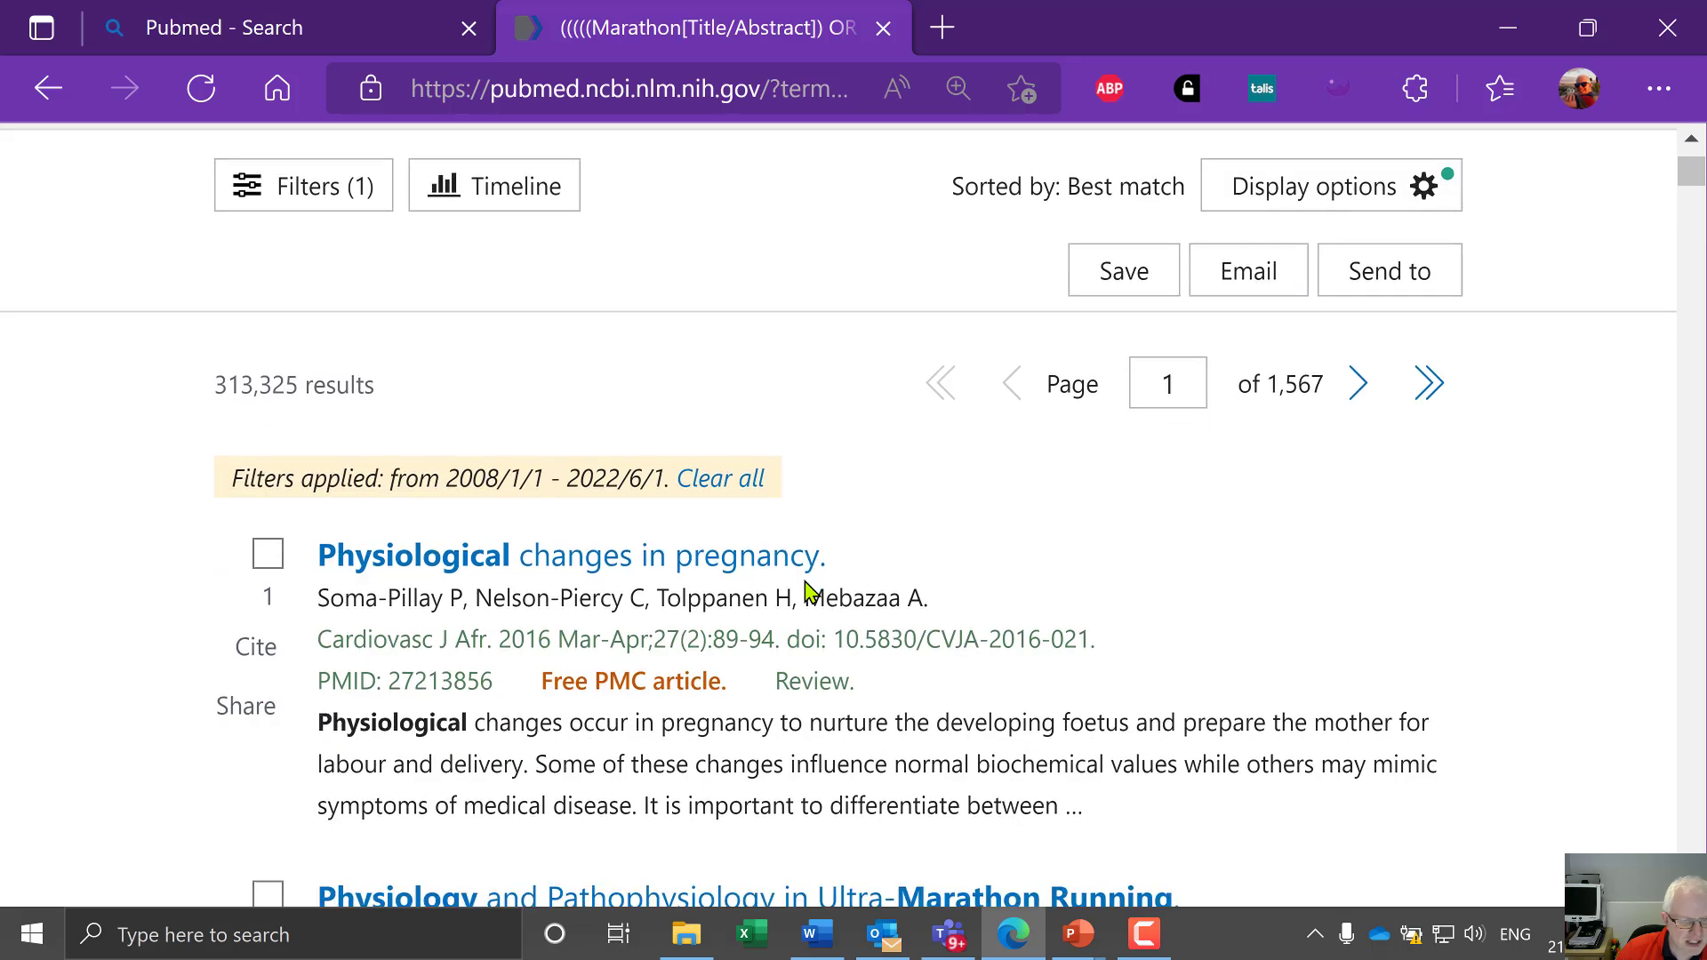
Step: Look through the first listed articles to judge how relevant they are to marathon physiology
scroll(807, 591, "down", 4)
scroll(807, 590, "up", 1)
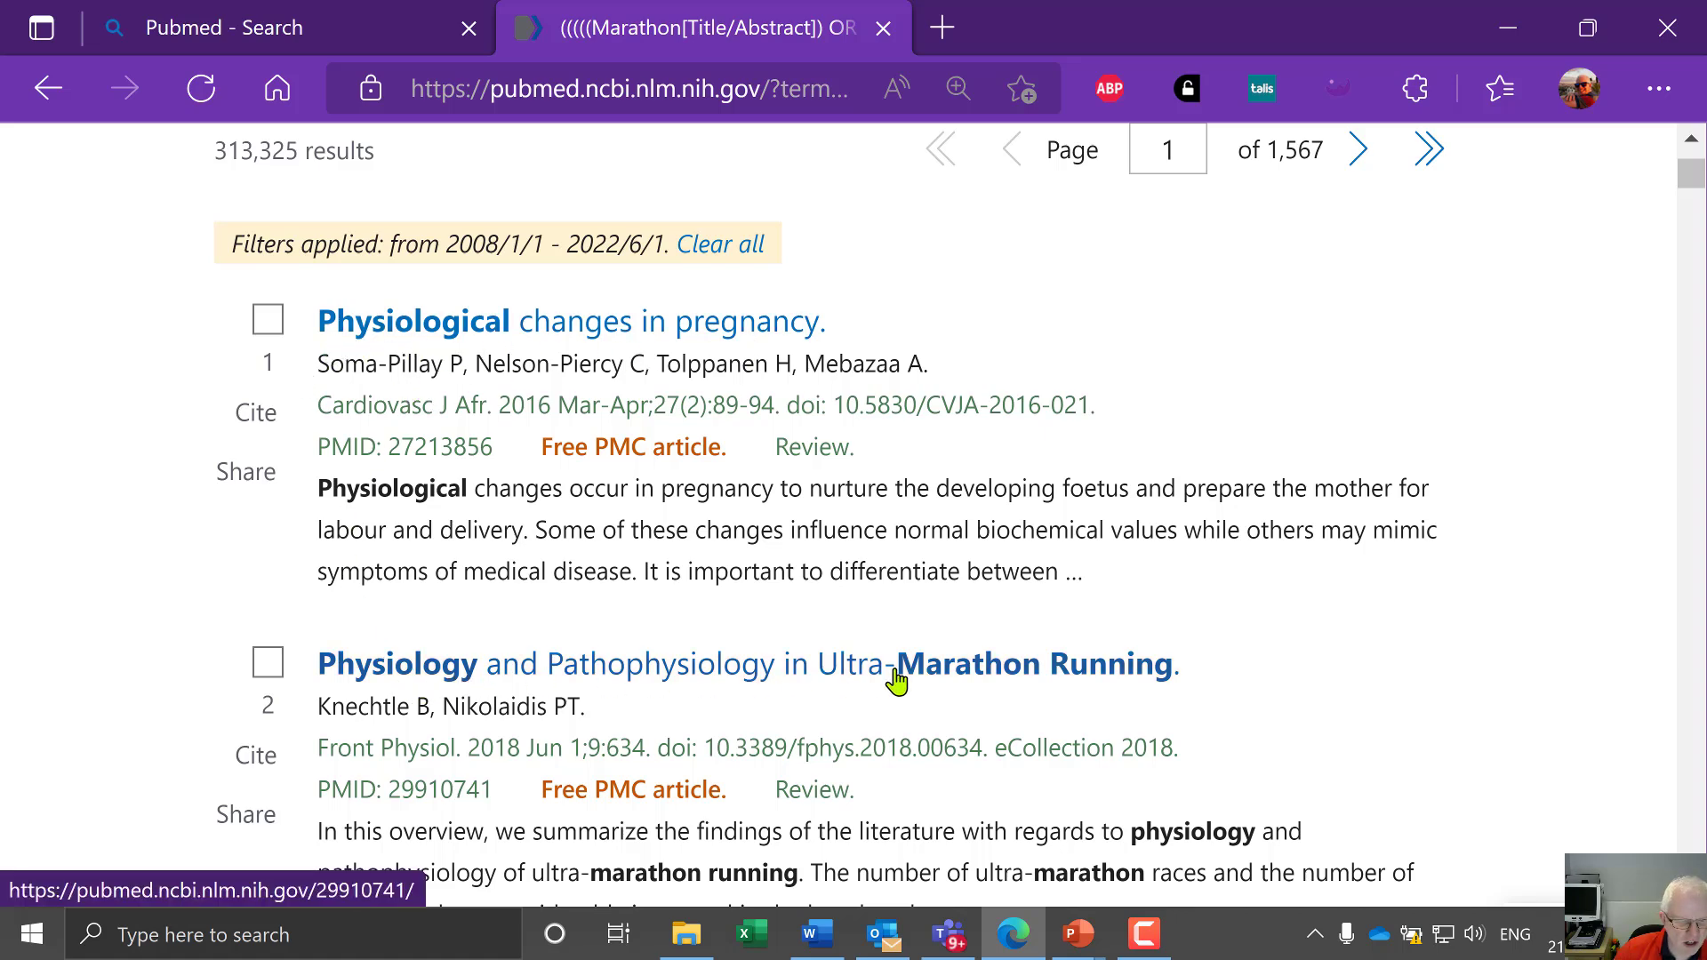
scroll(896, 681, "down", 4)
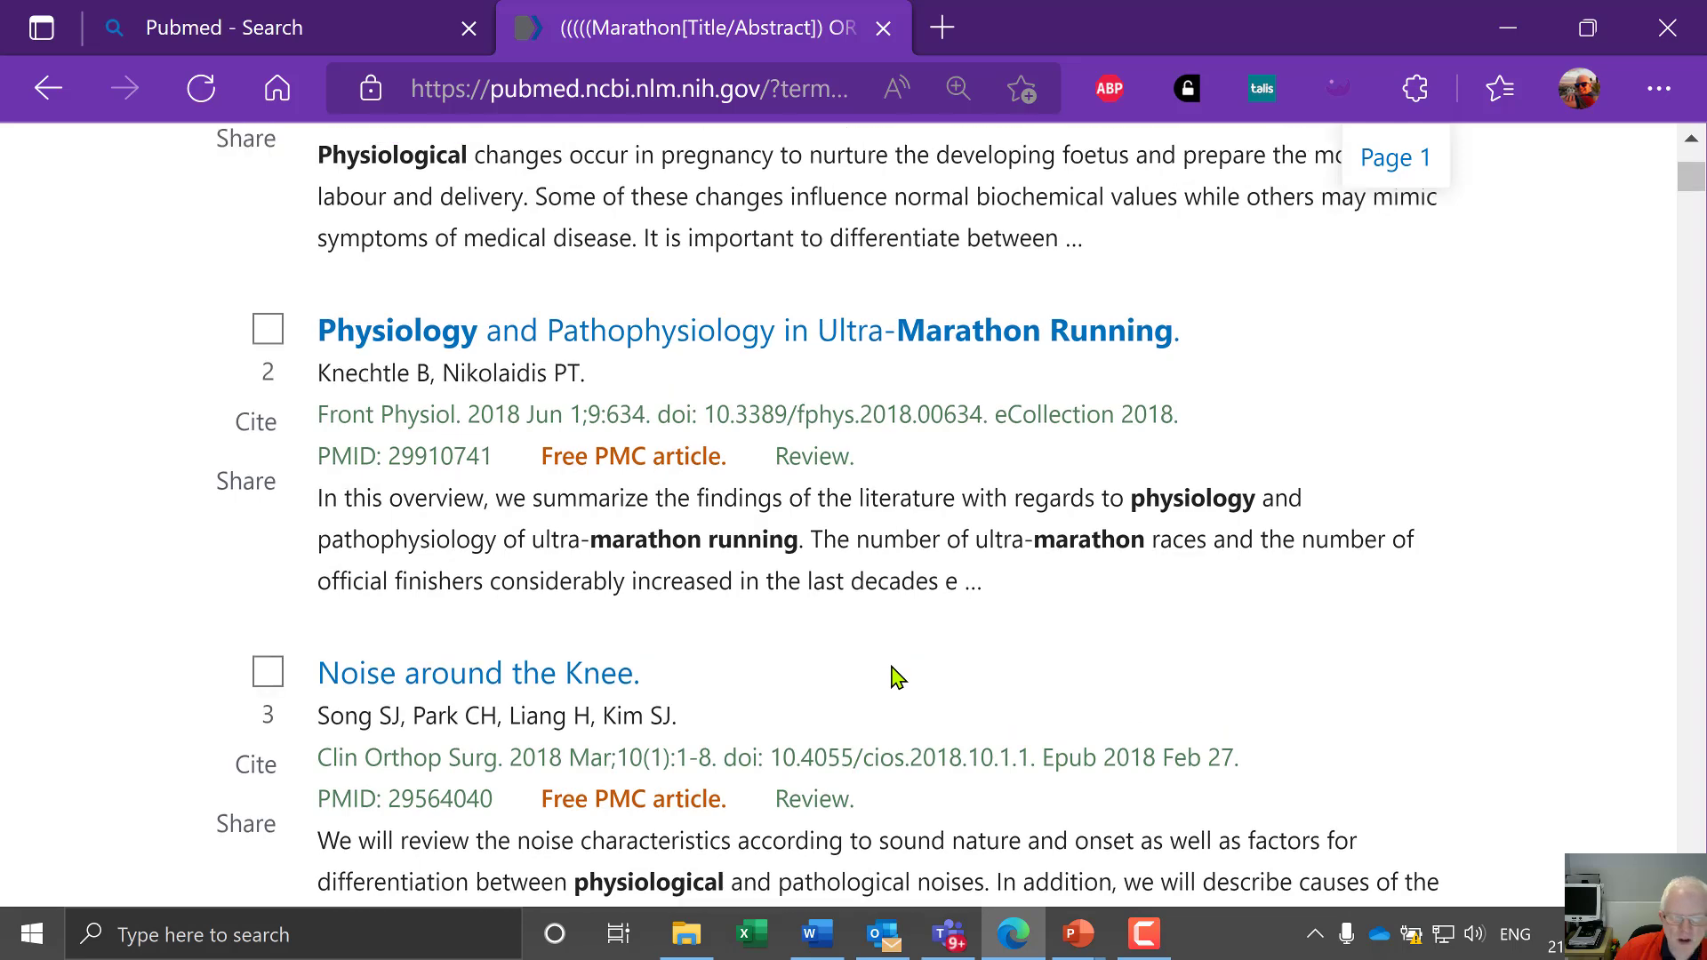
scroll(896, 681, "up", 10)
scroll(896, 681, "up", 2)
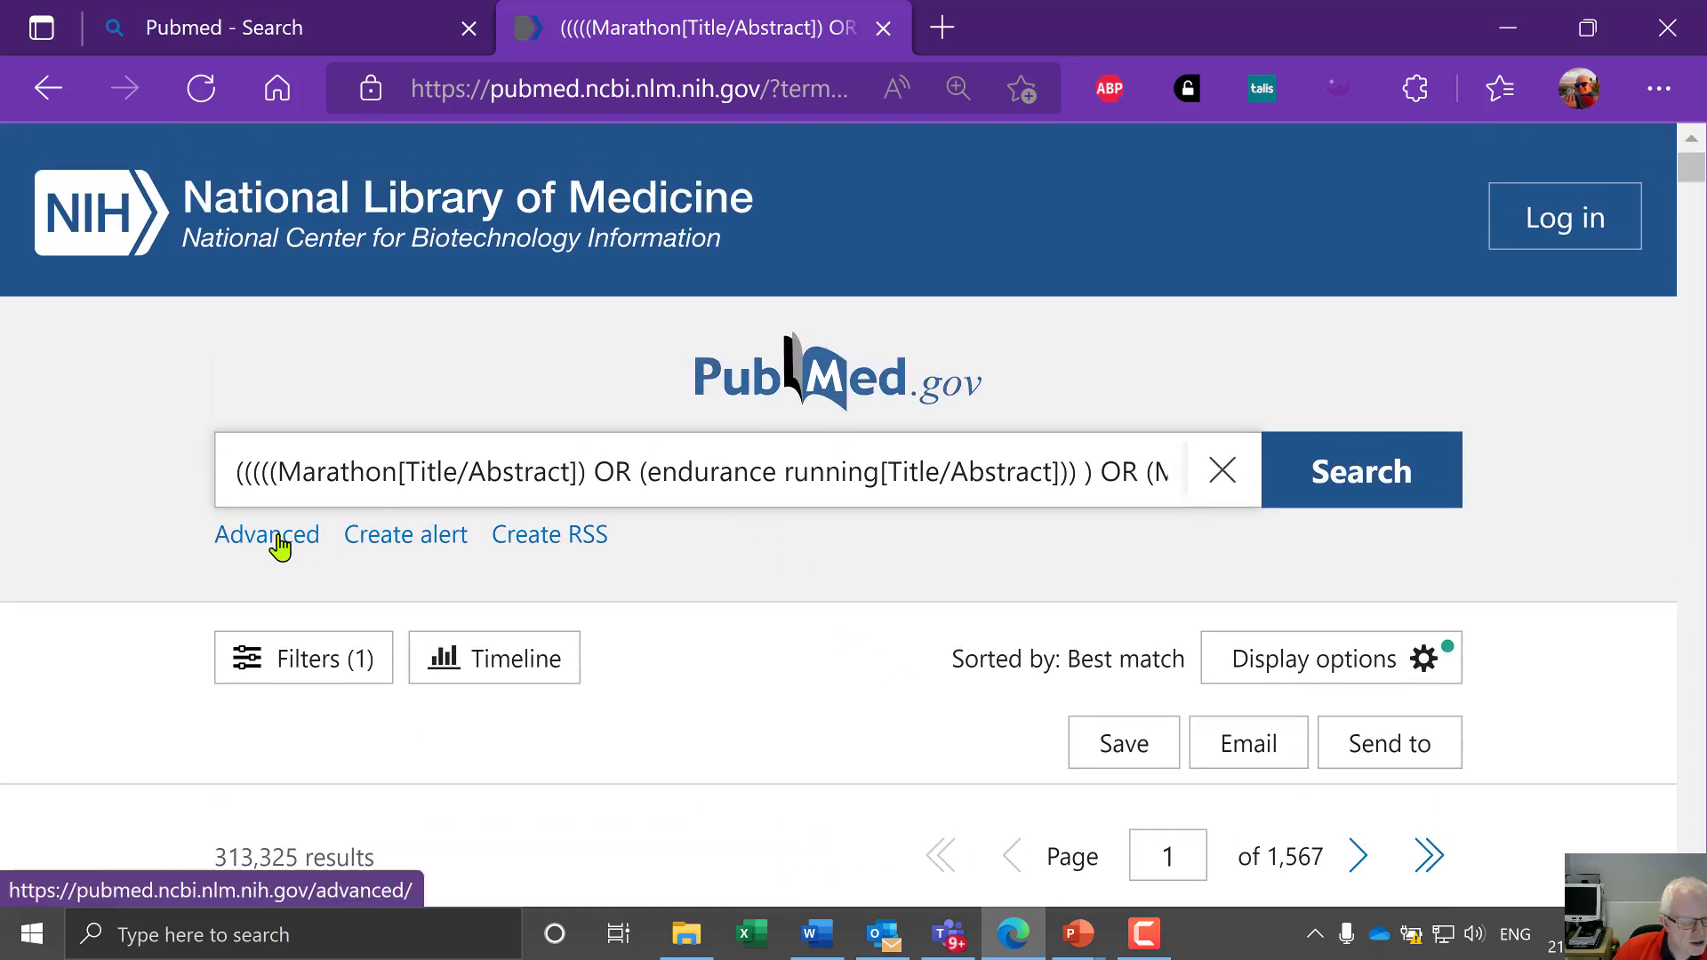
Step: Return to the Advanced Search Builder and review the previous query in the search history
left_click(278, 544)
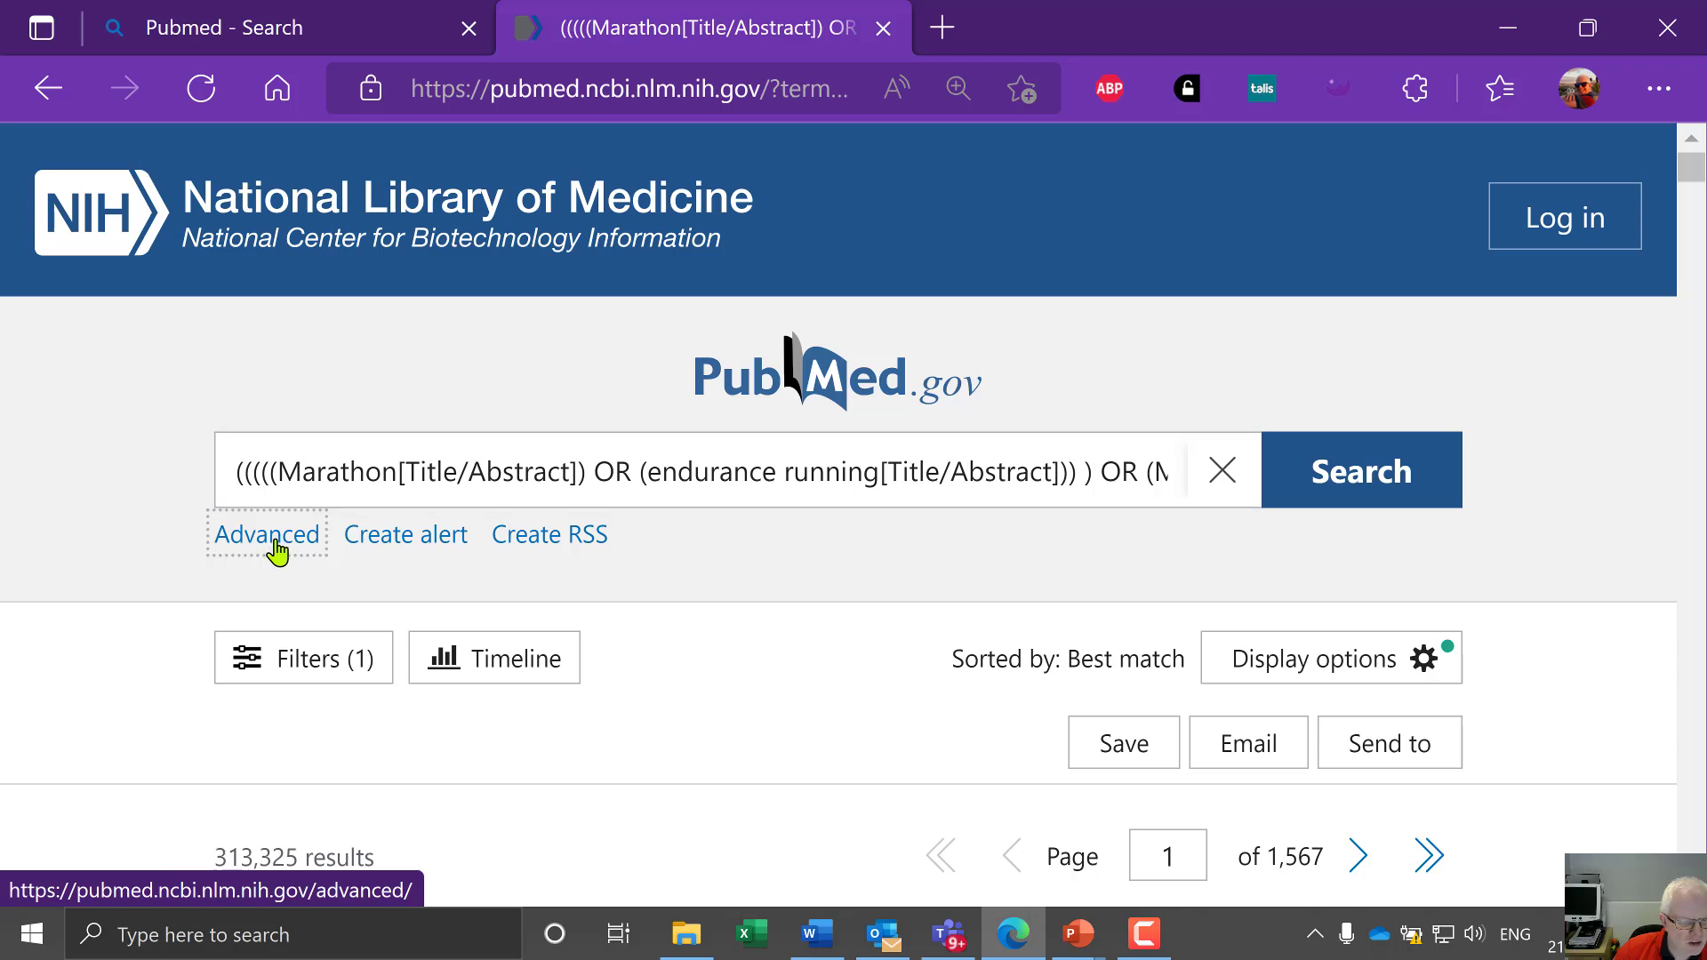
scroll(482, 591, "down", 2)
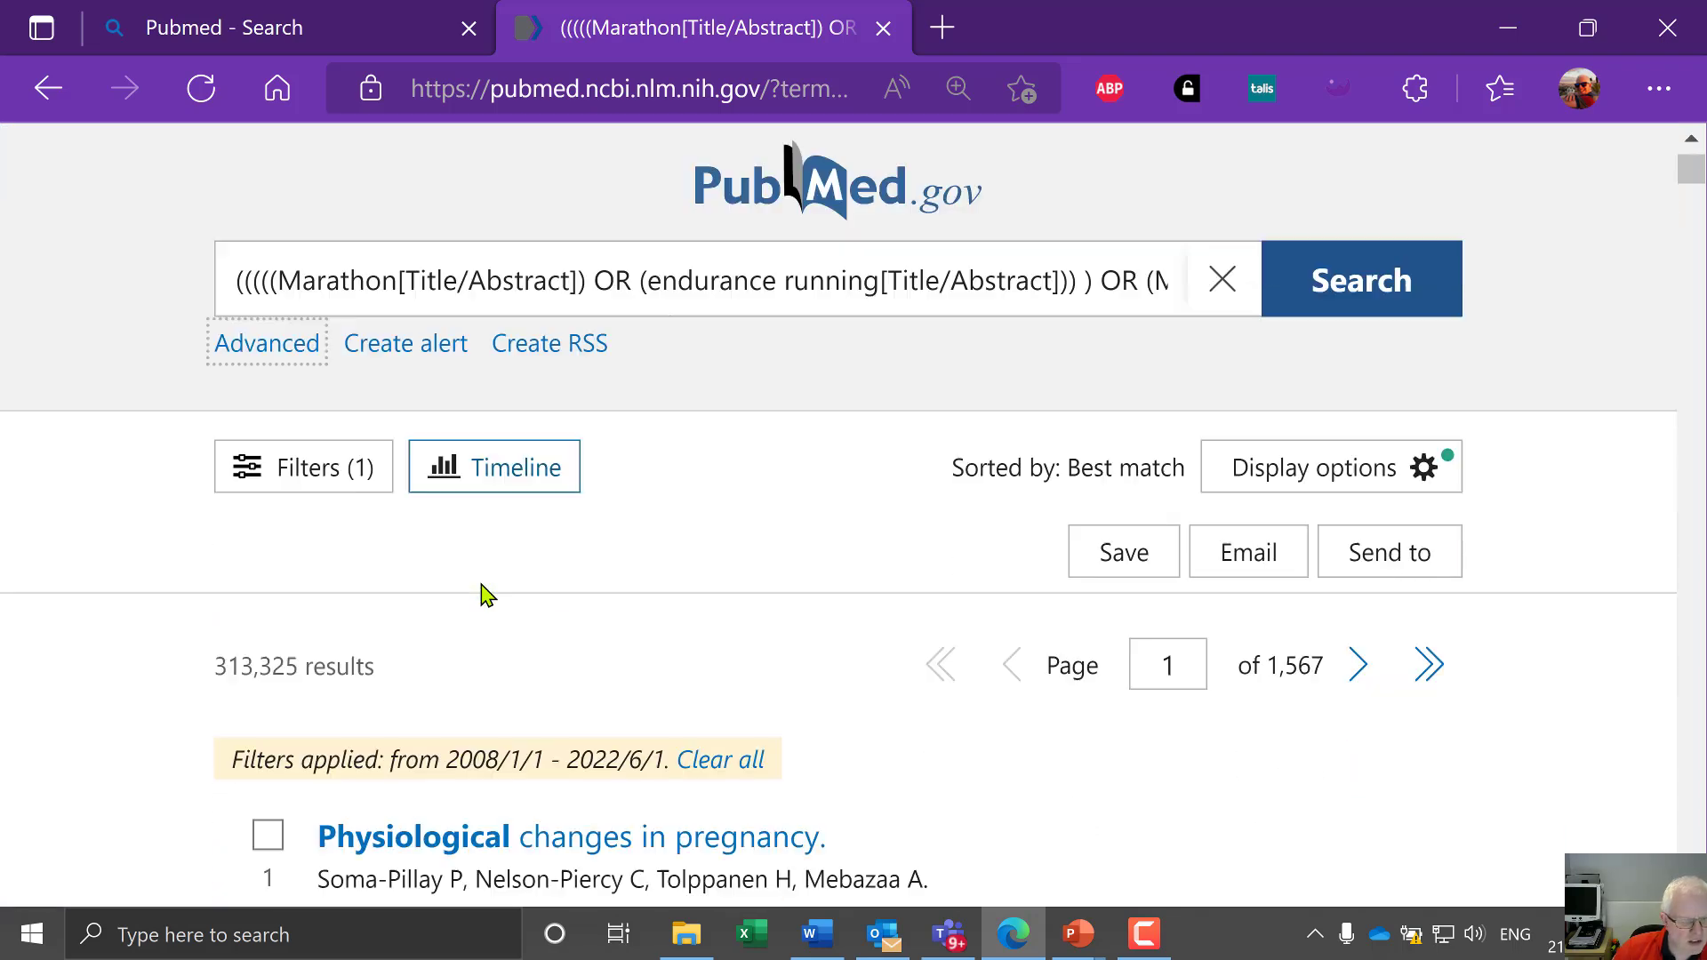
scroll(471, 592, "down", 2)
scroll(453, 591, "up", 4)
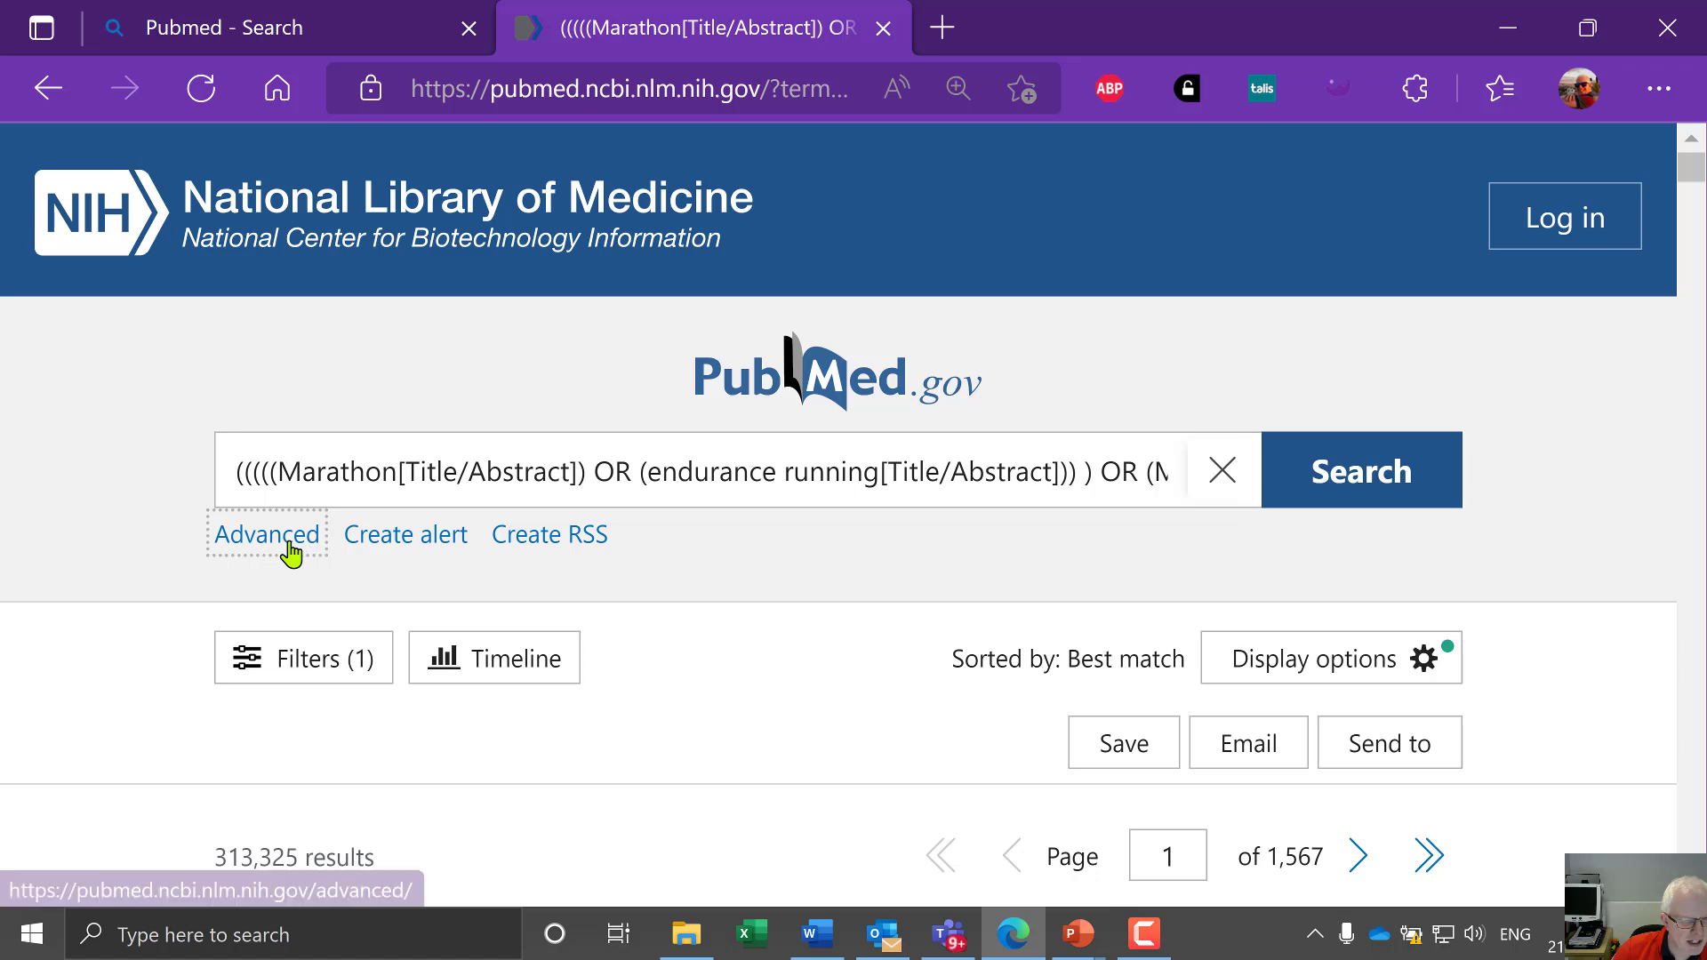
left_click(289, 544)
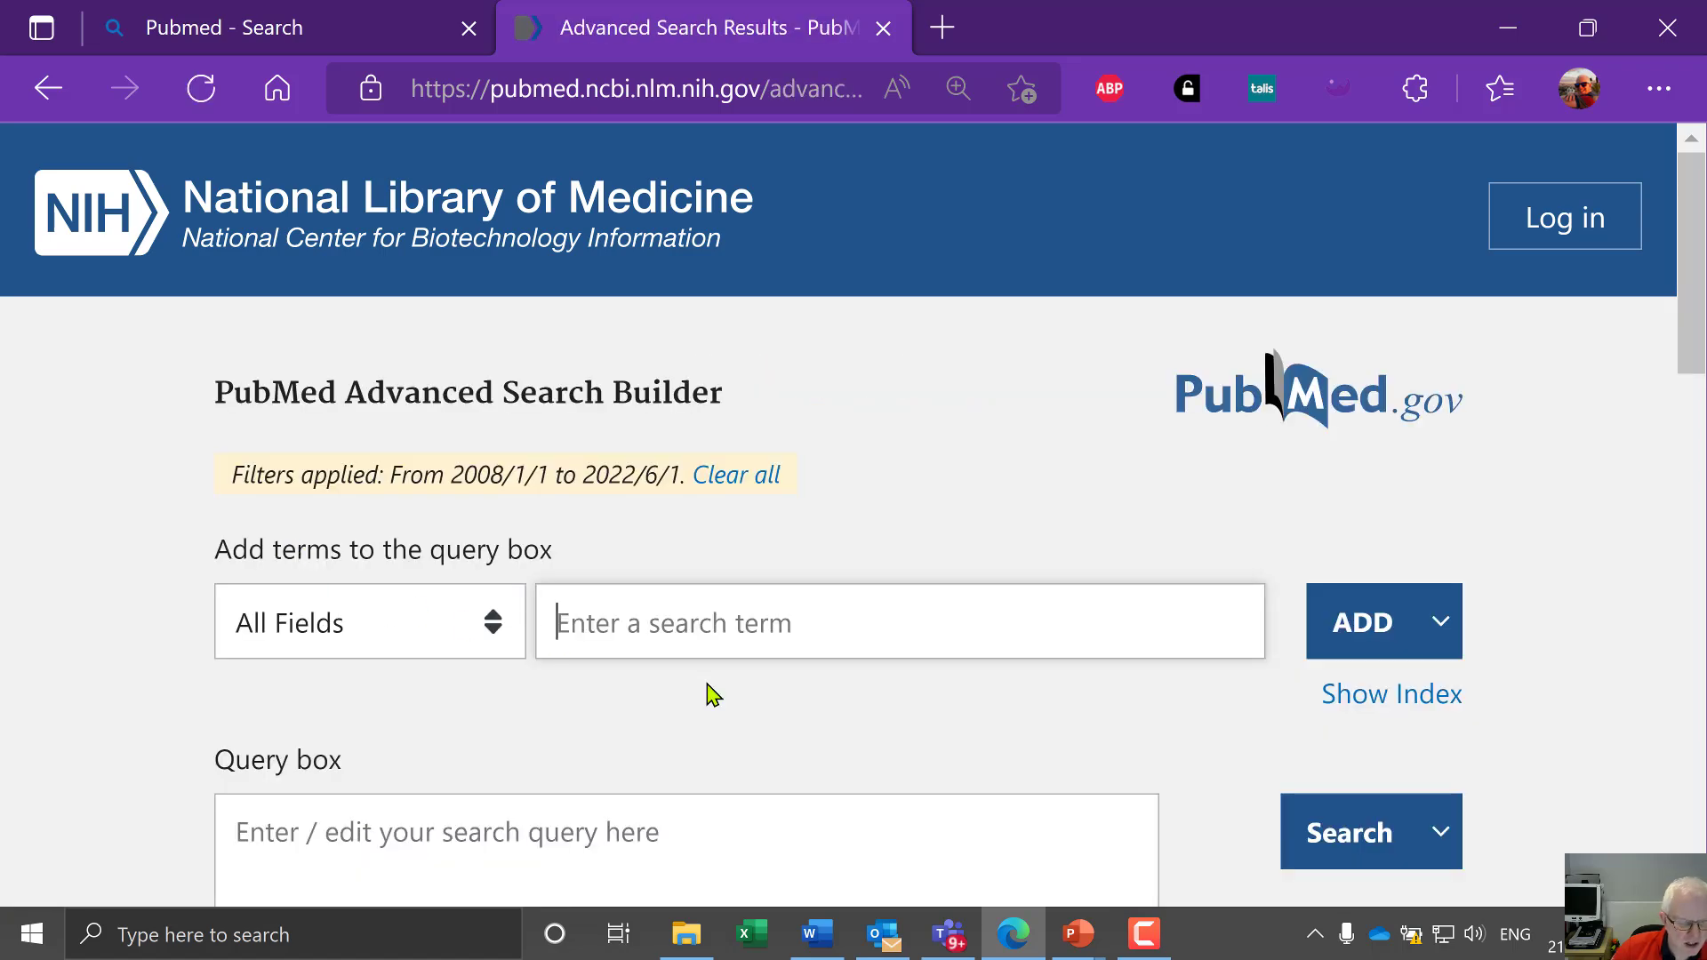
scroll(702, 686, "down", 7)
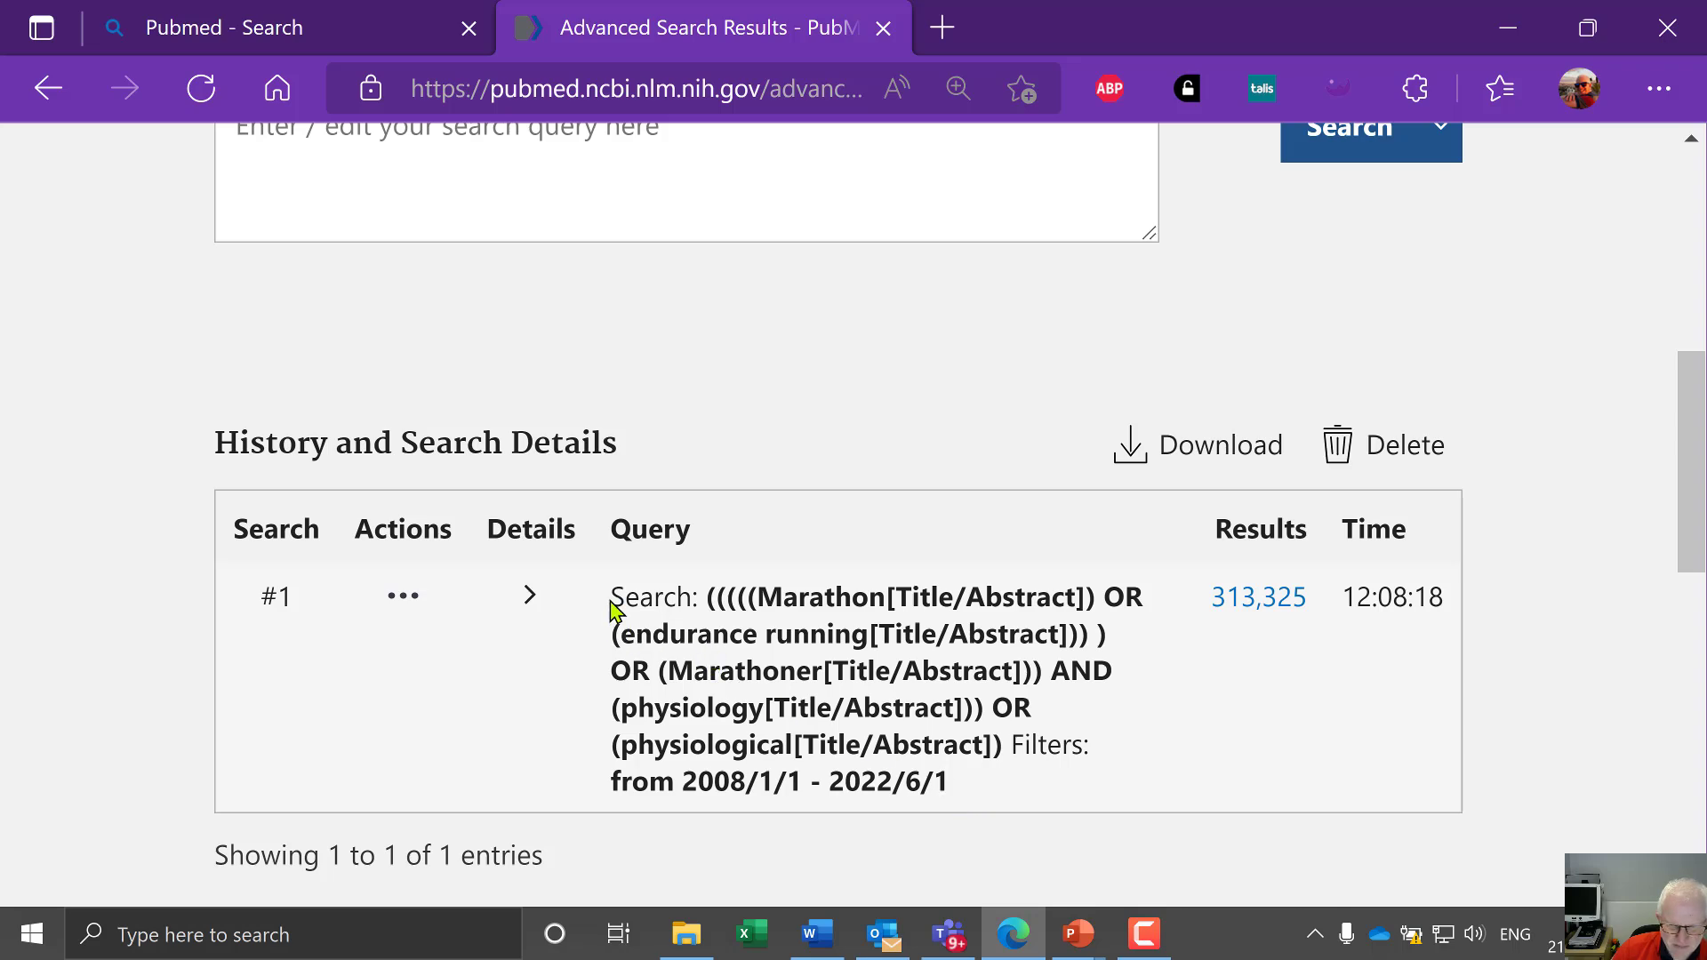
scroll(598, 607, "up", 7)
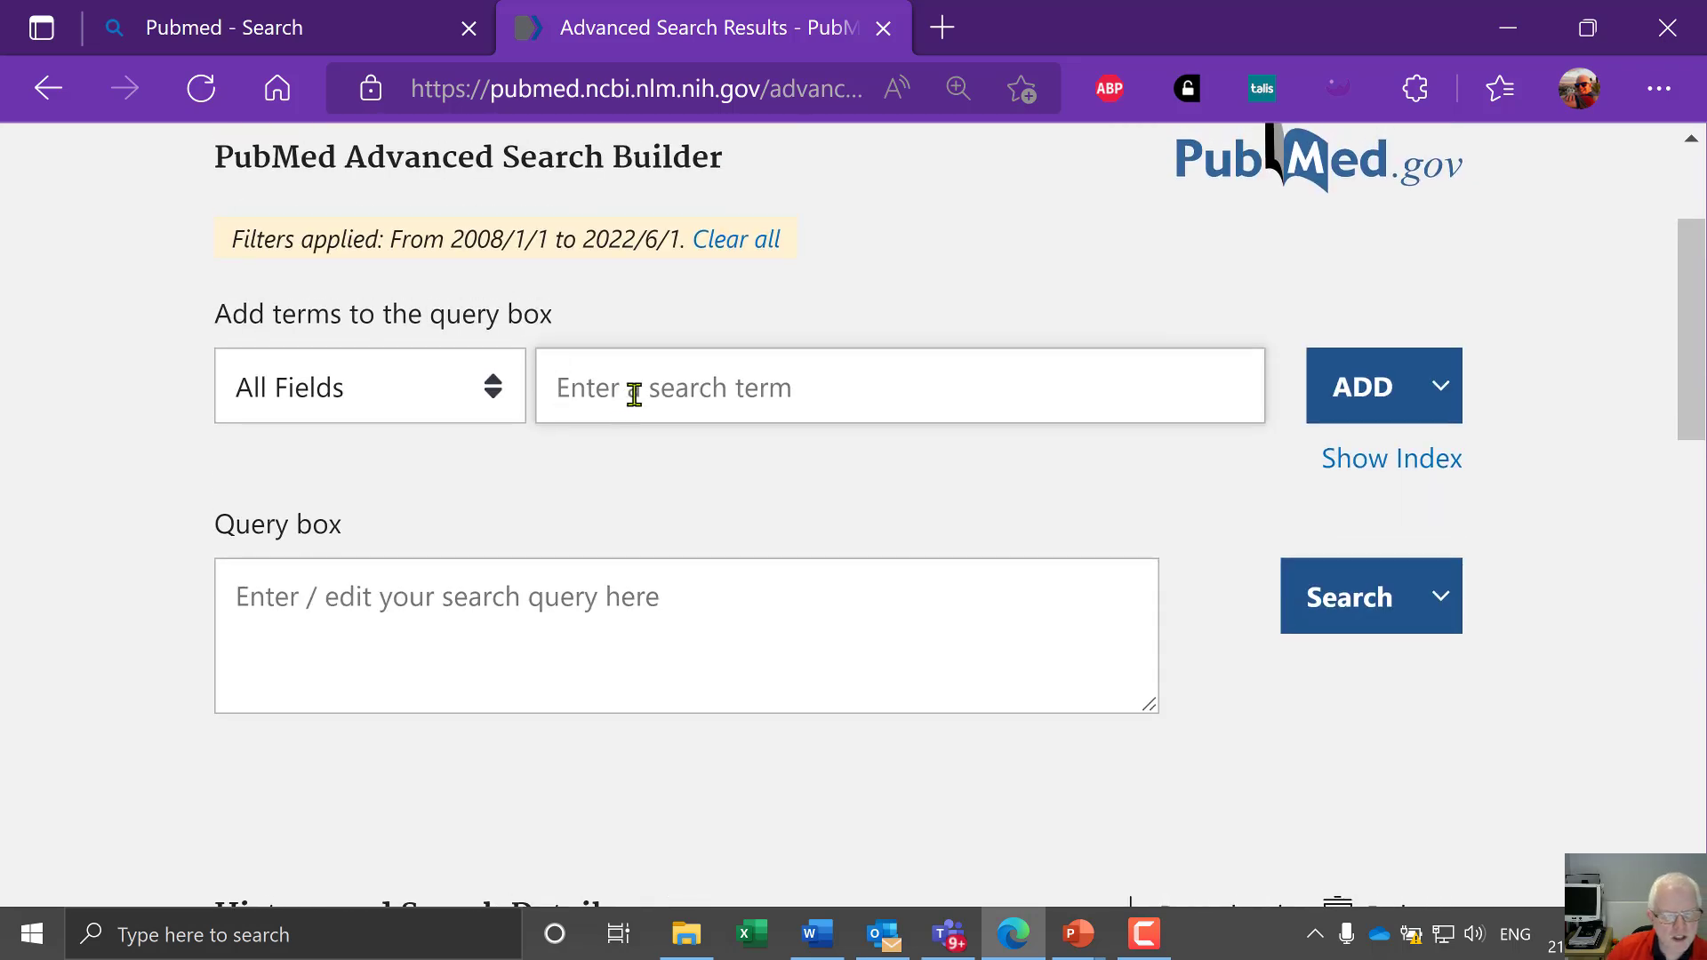
Step: Start a new query with "Marathon" as a Title/Abstract term, using OR as the Boolean operator
left_click(419, 397)
scroll(400, 637, "down", 5)
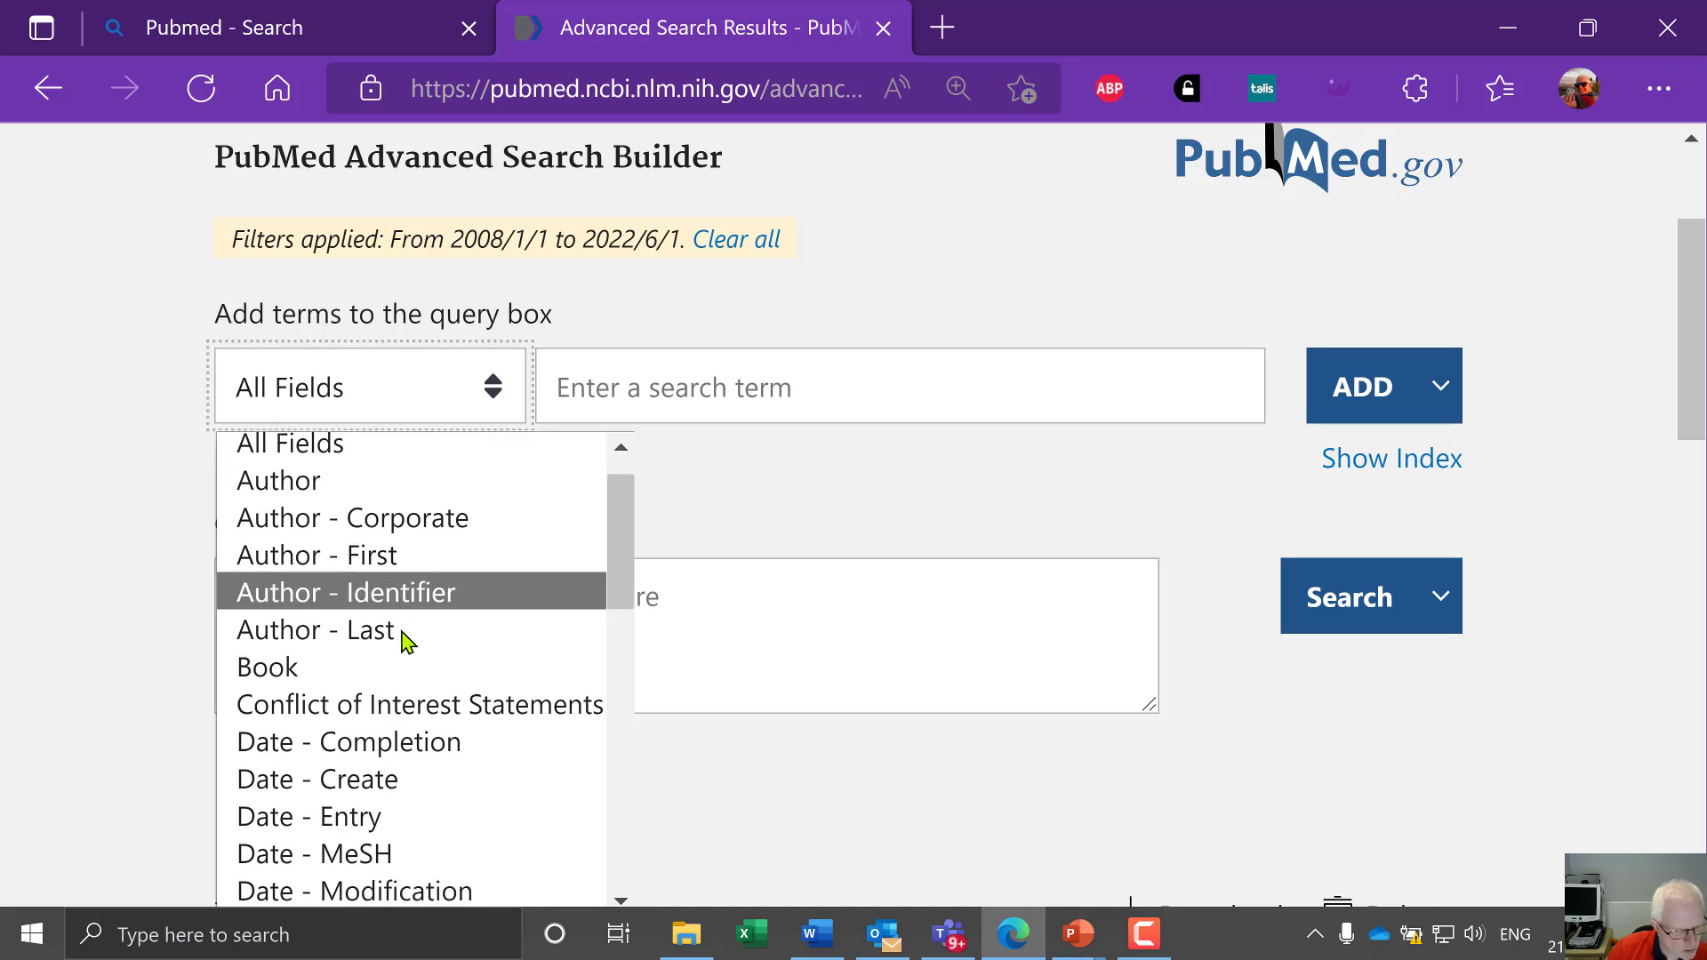
scroll(430, 751, "down", 5)
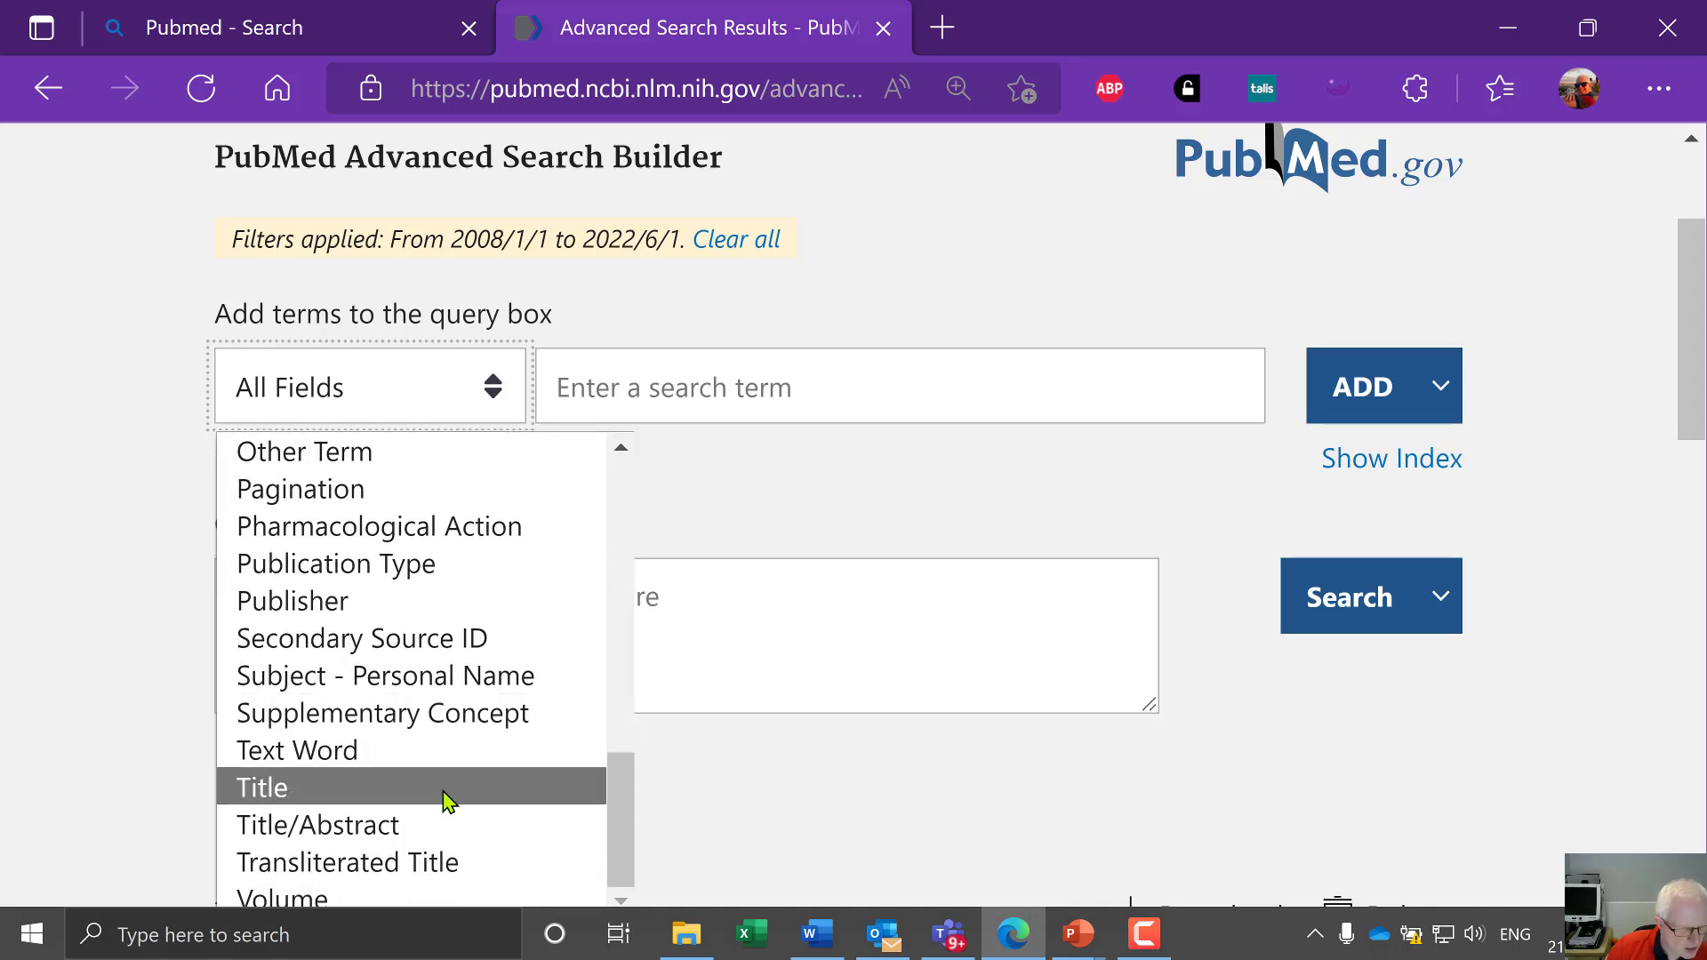
left_click(445, 793)
left_click(480, 407)
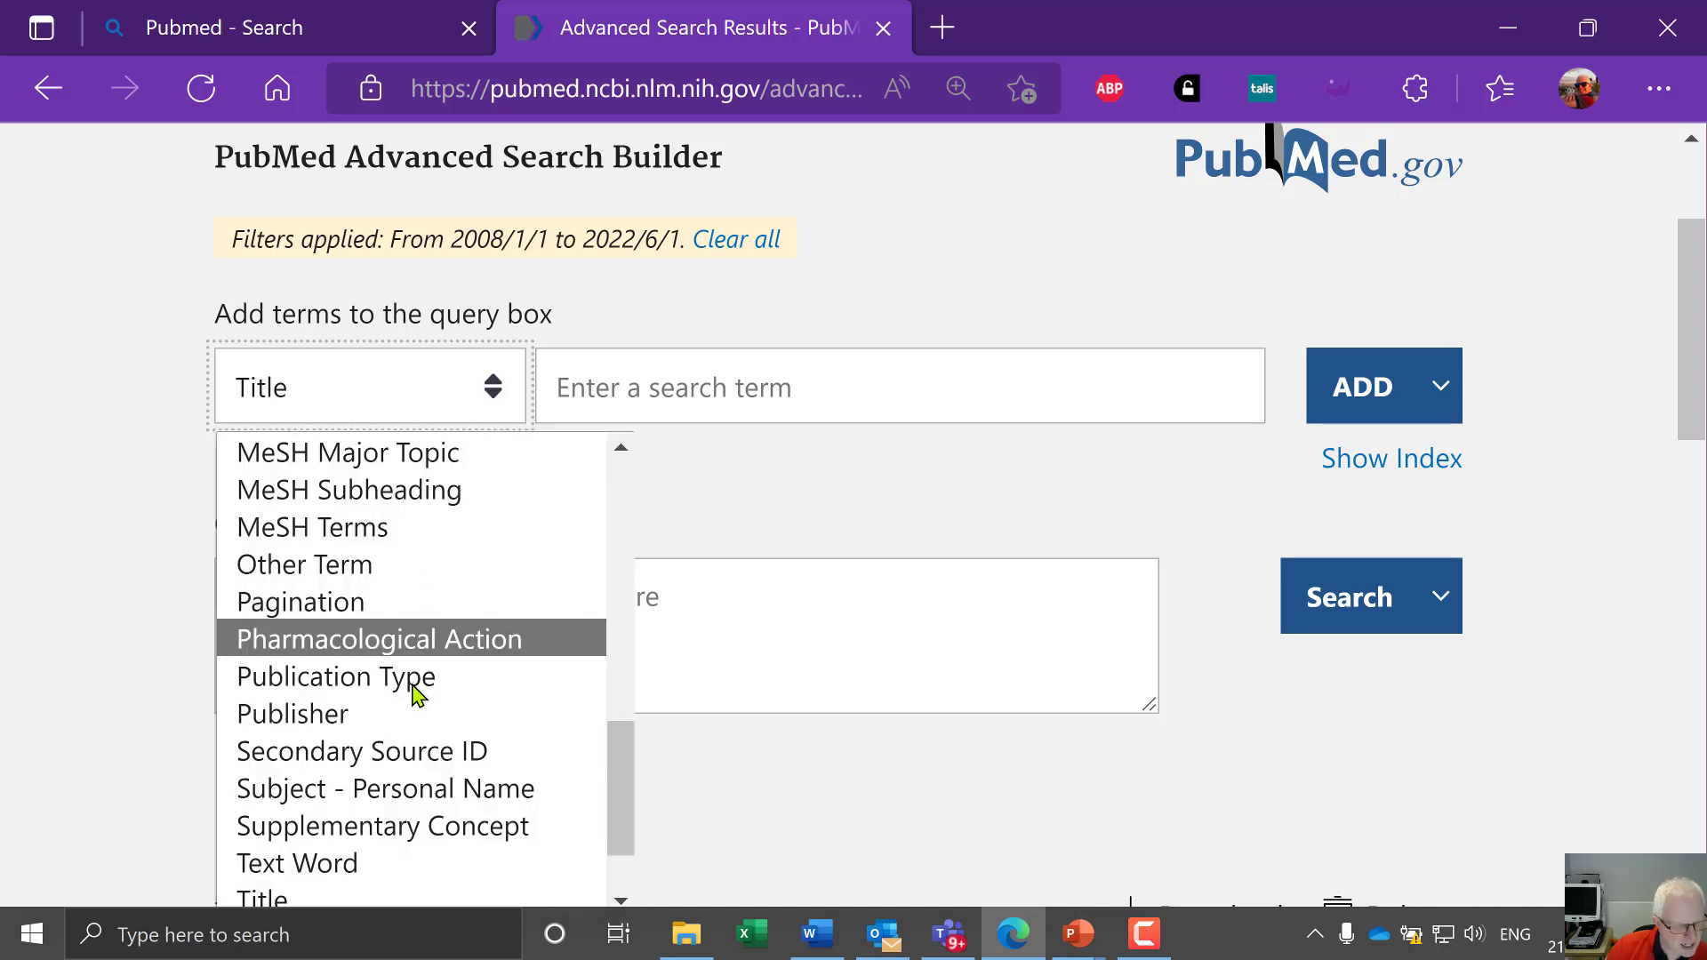
scroll(412, 691, "down", 2)
left_click(412, 826)
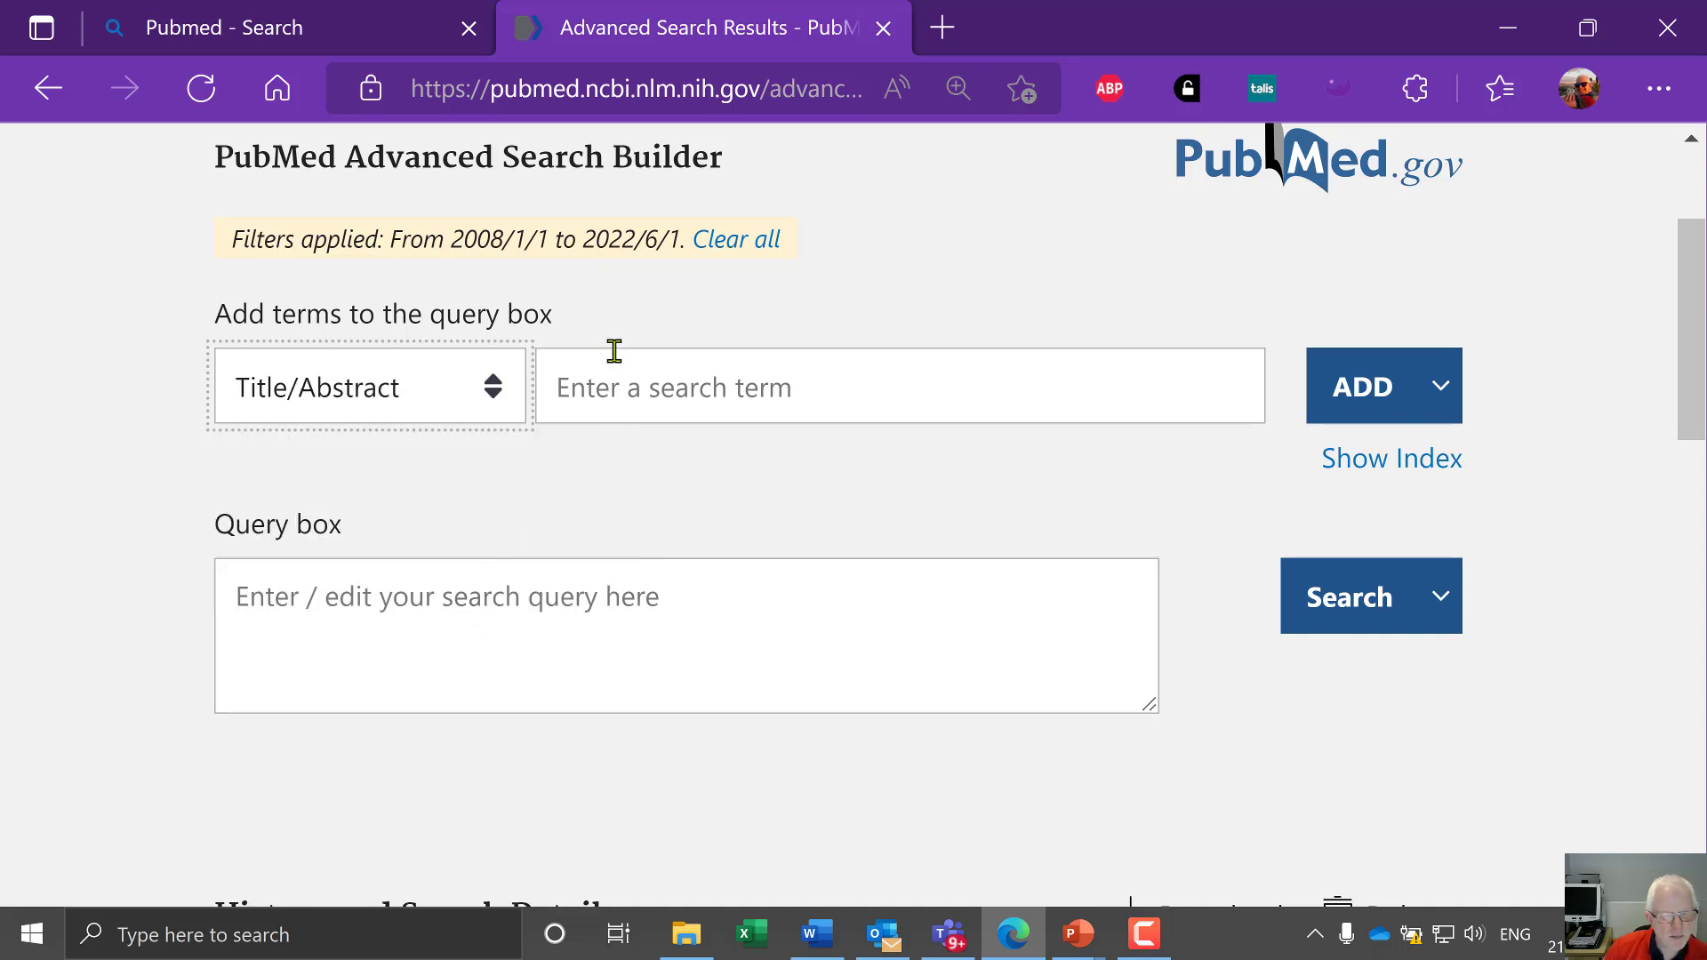
left_click(609, 381)
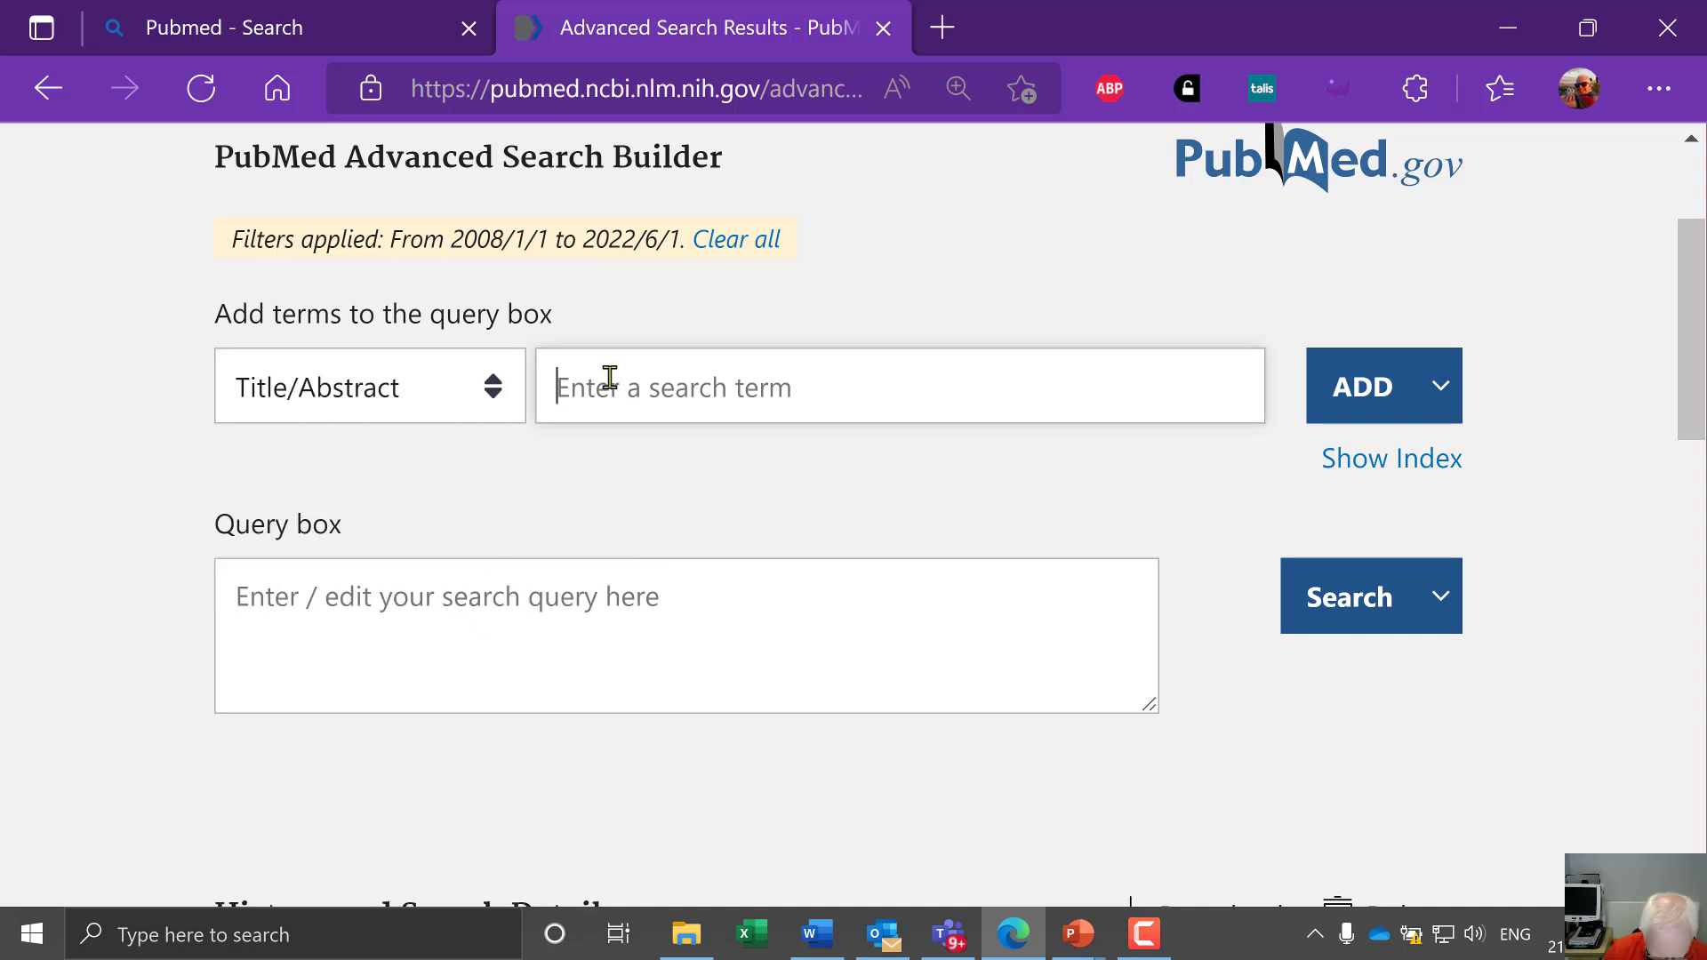
type("Marathon")
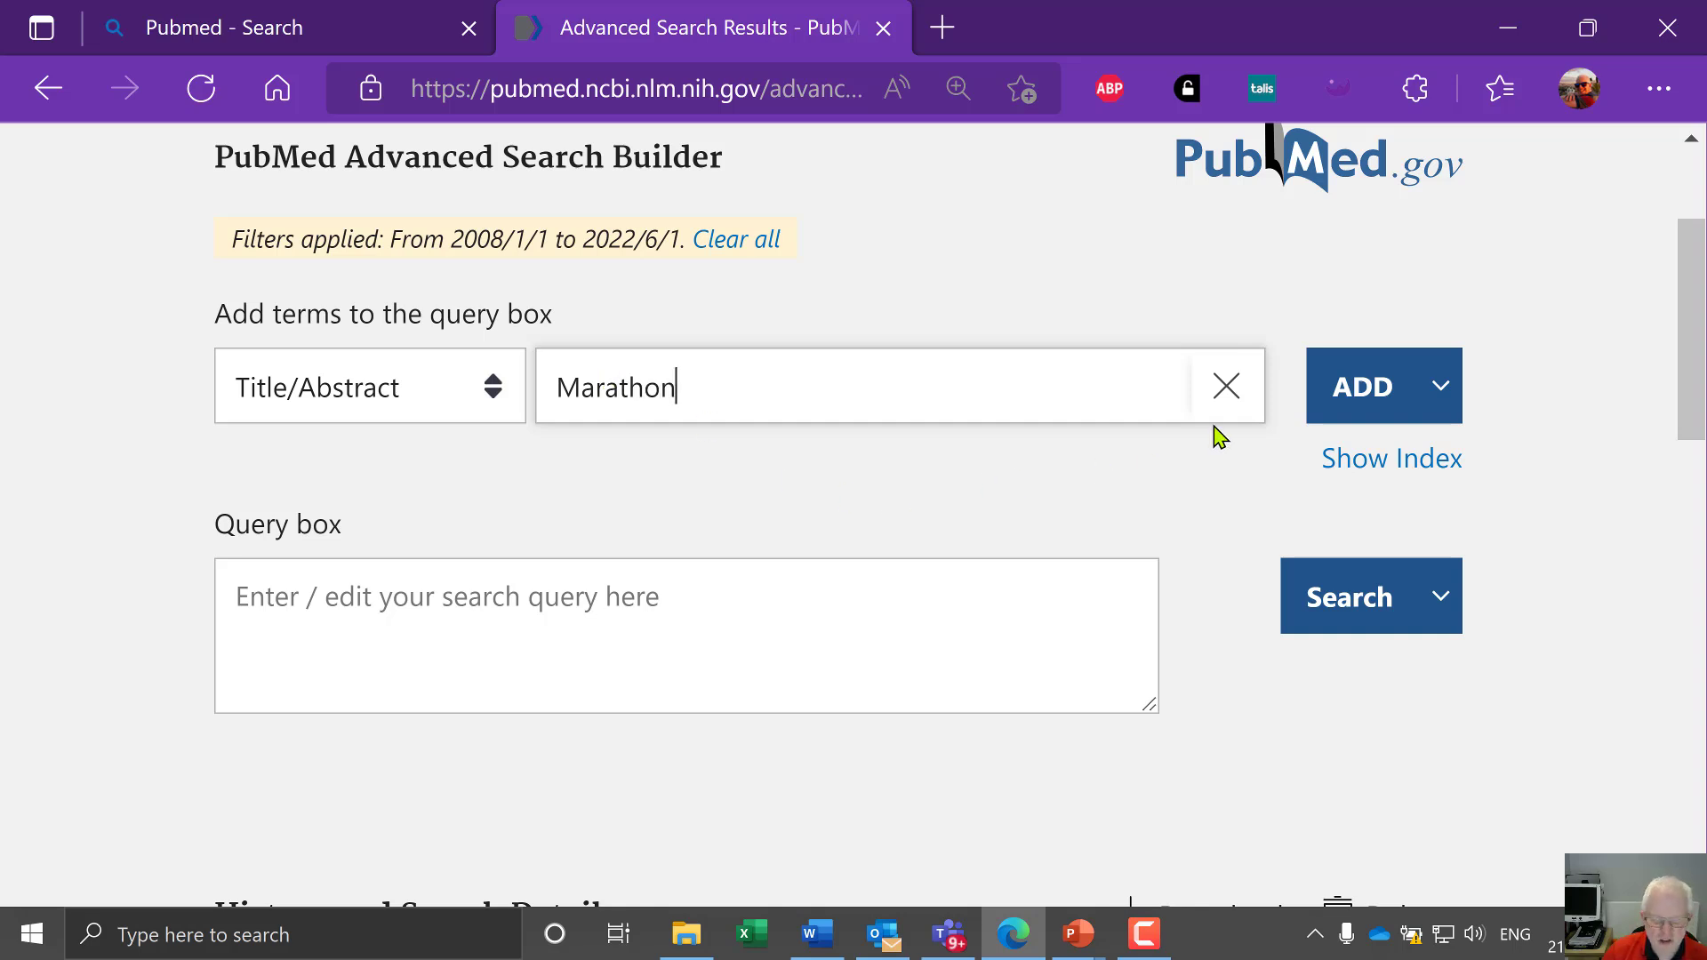
left_click(1431, 396)
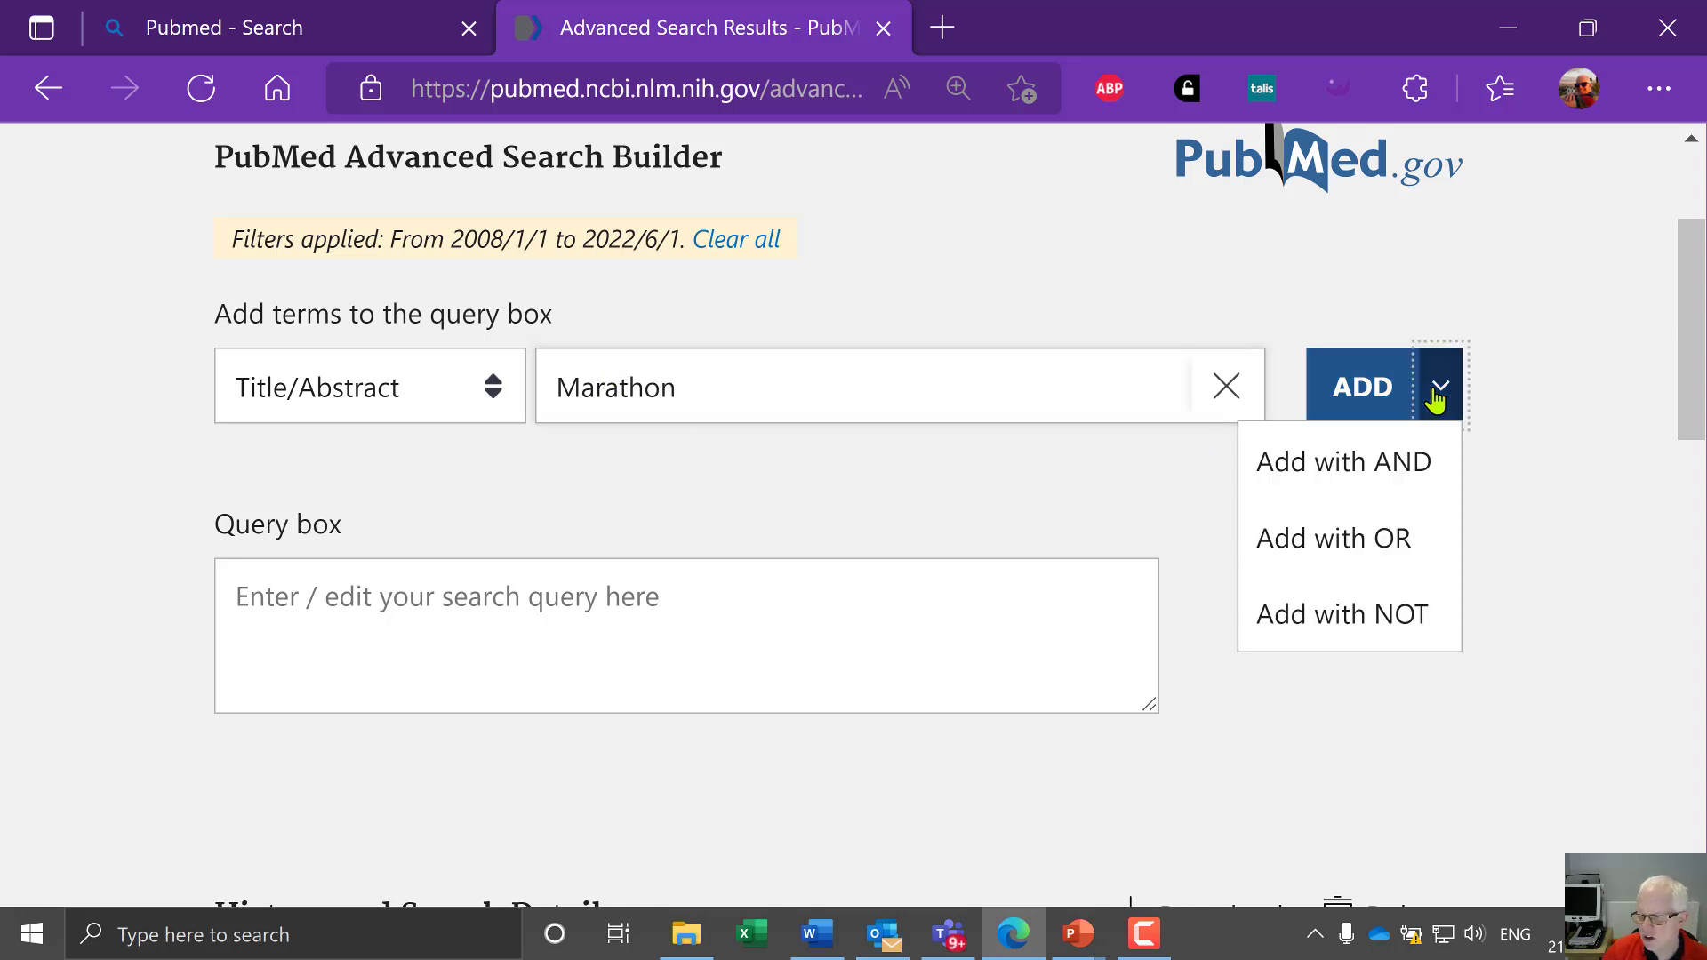
left_click(1380, 568)
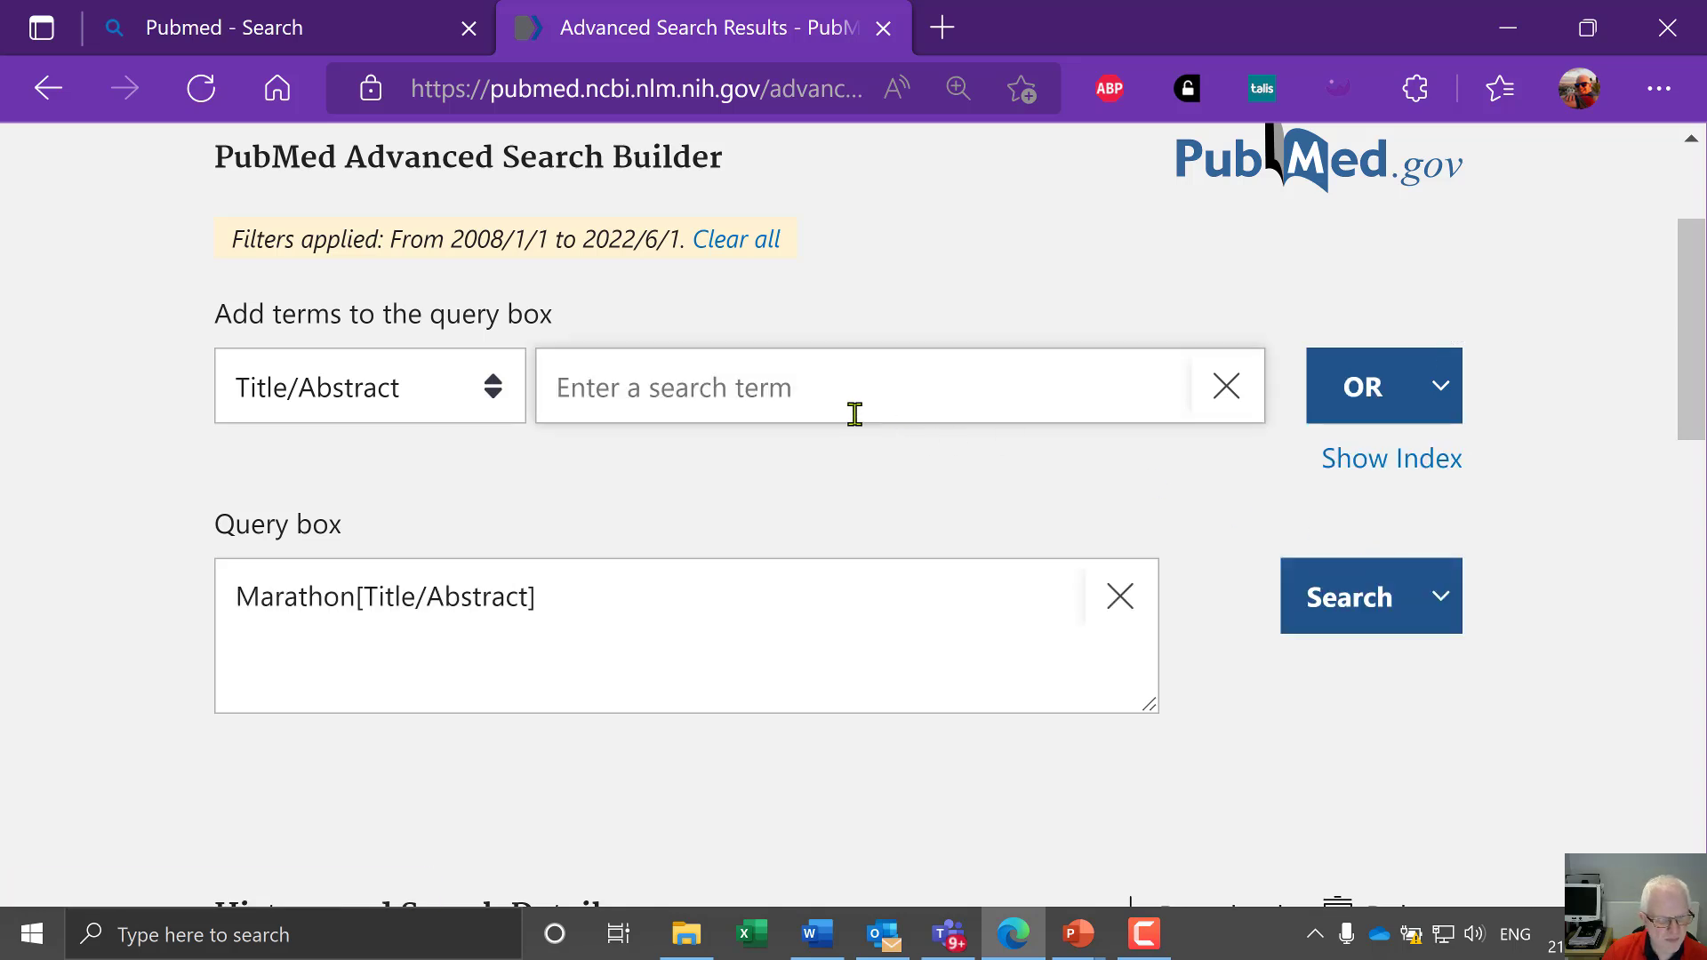
Step: Add "endurance running" as a Title/Abstract term to the query, combined with OR
type("en")
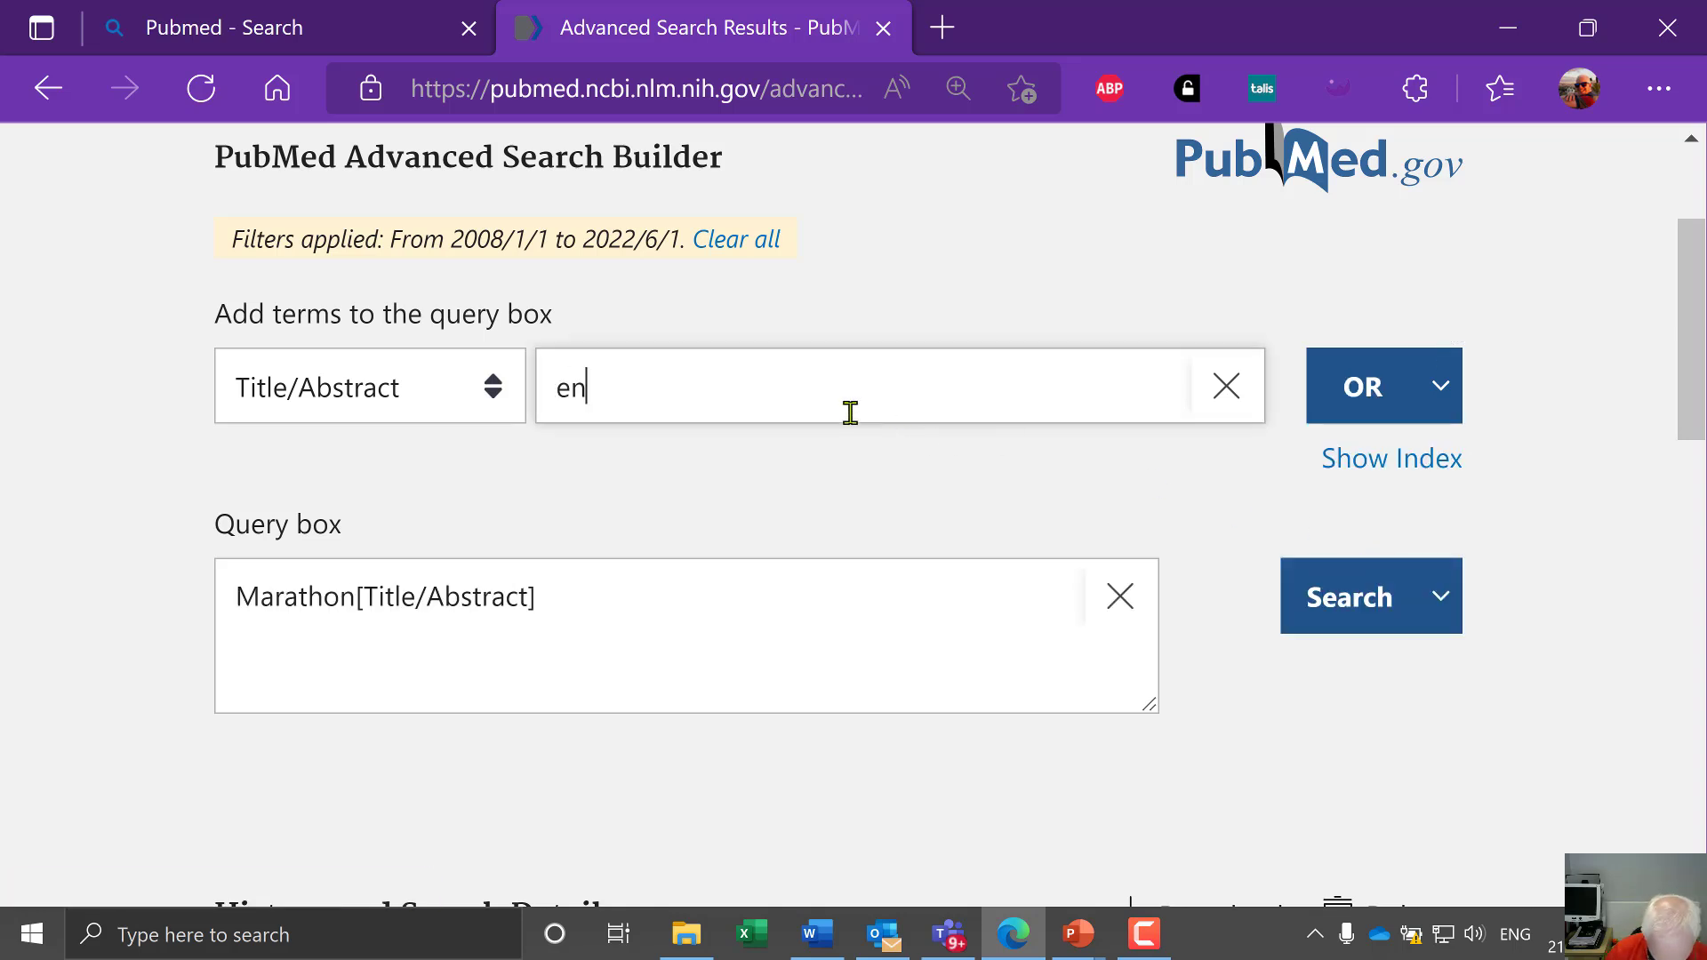
type("durance r")
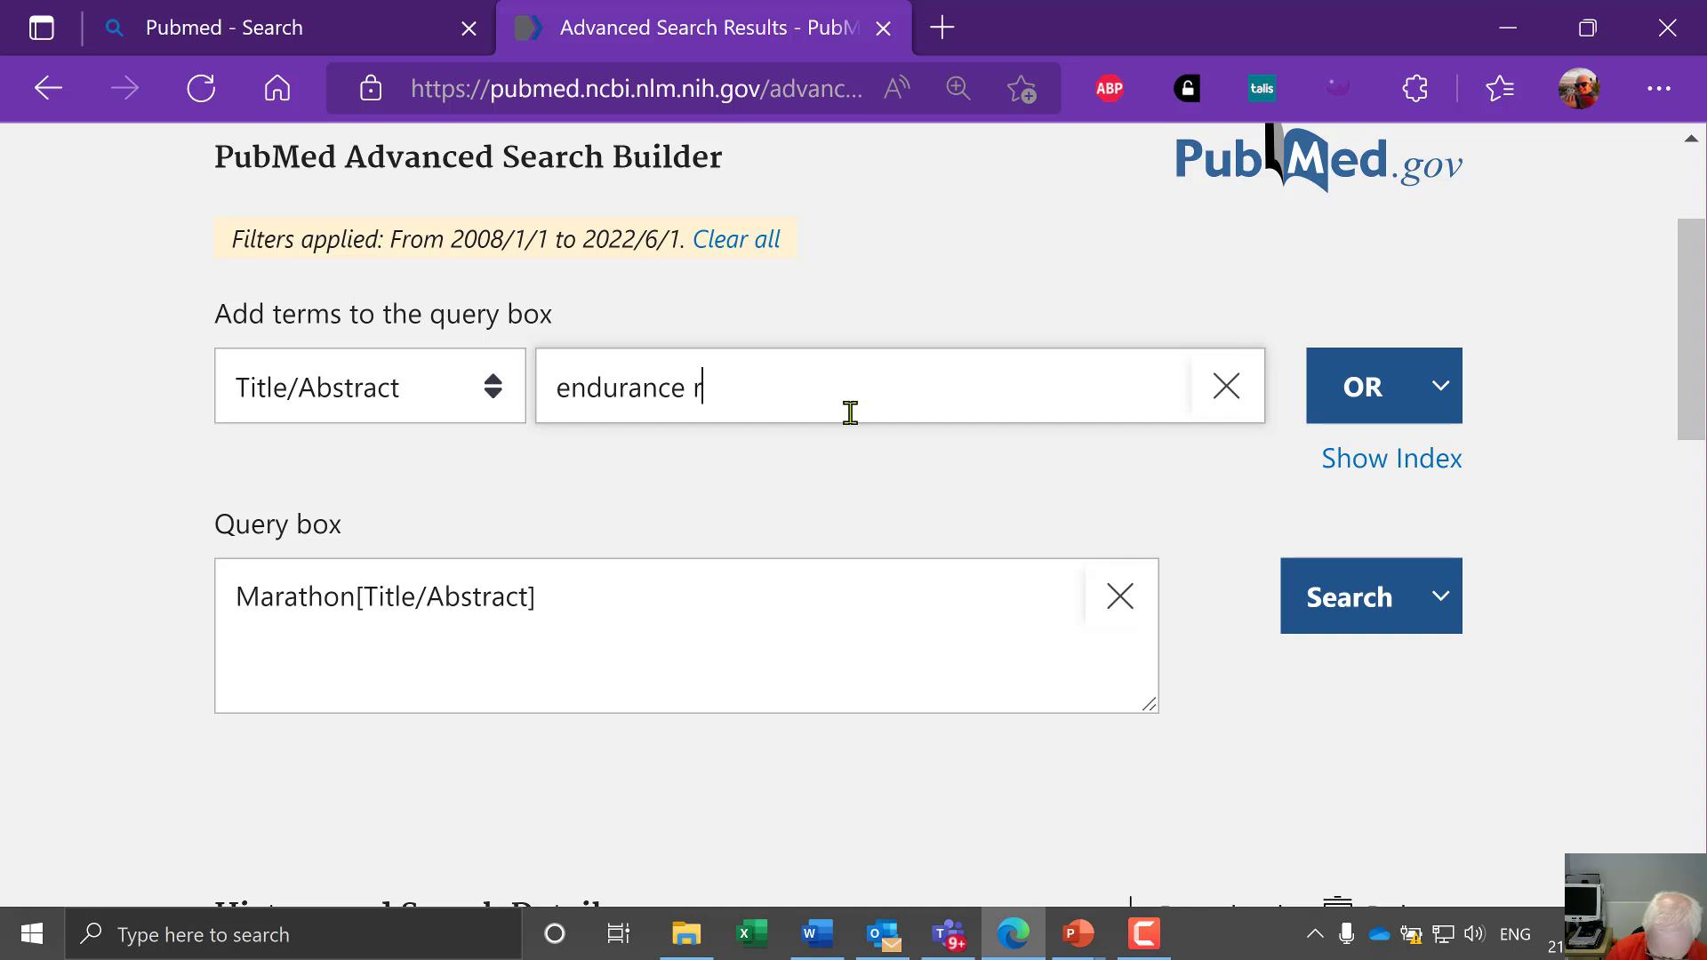
type("unning")
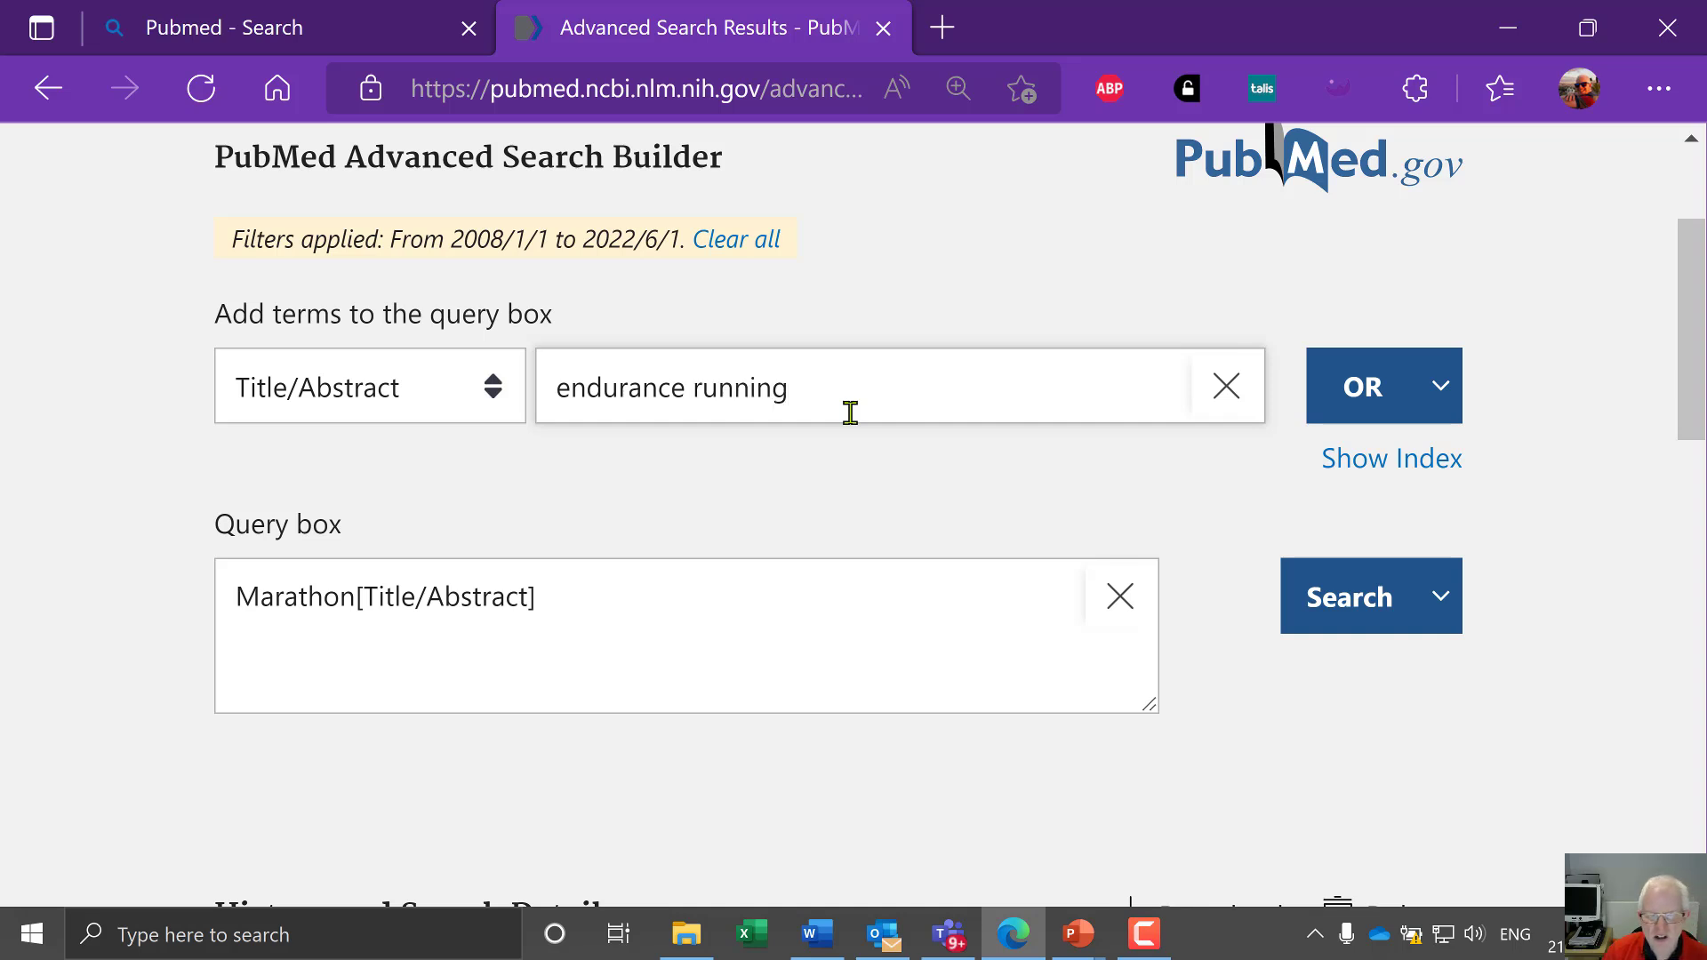
left_click(1360, 386)
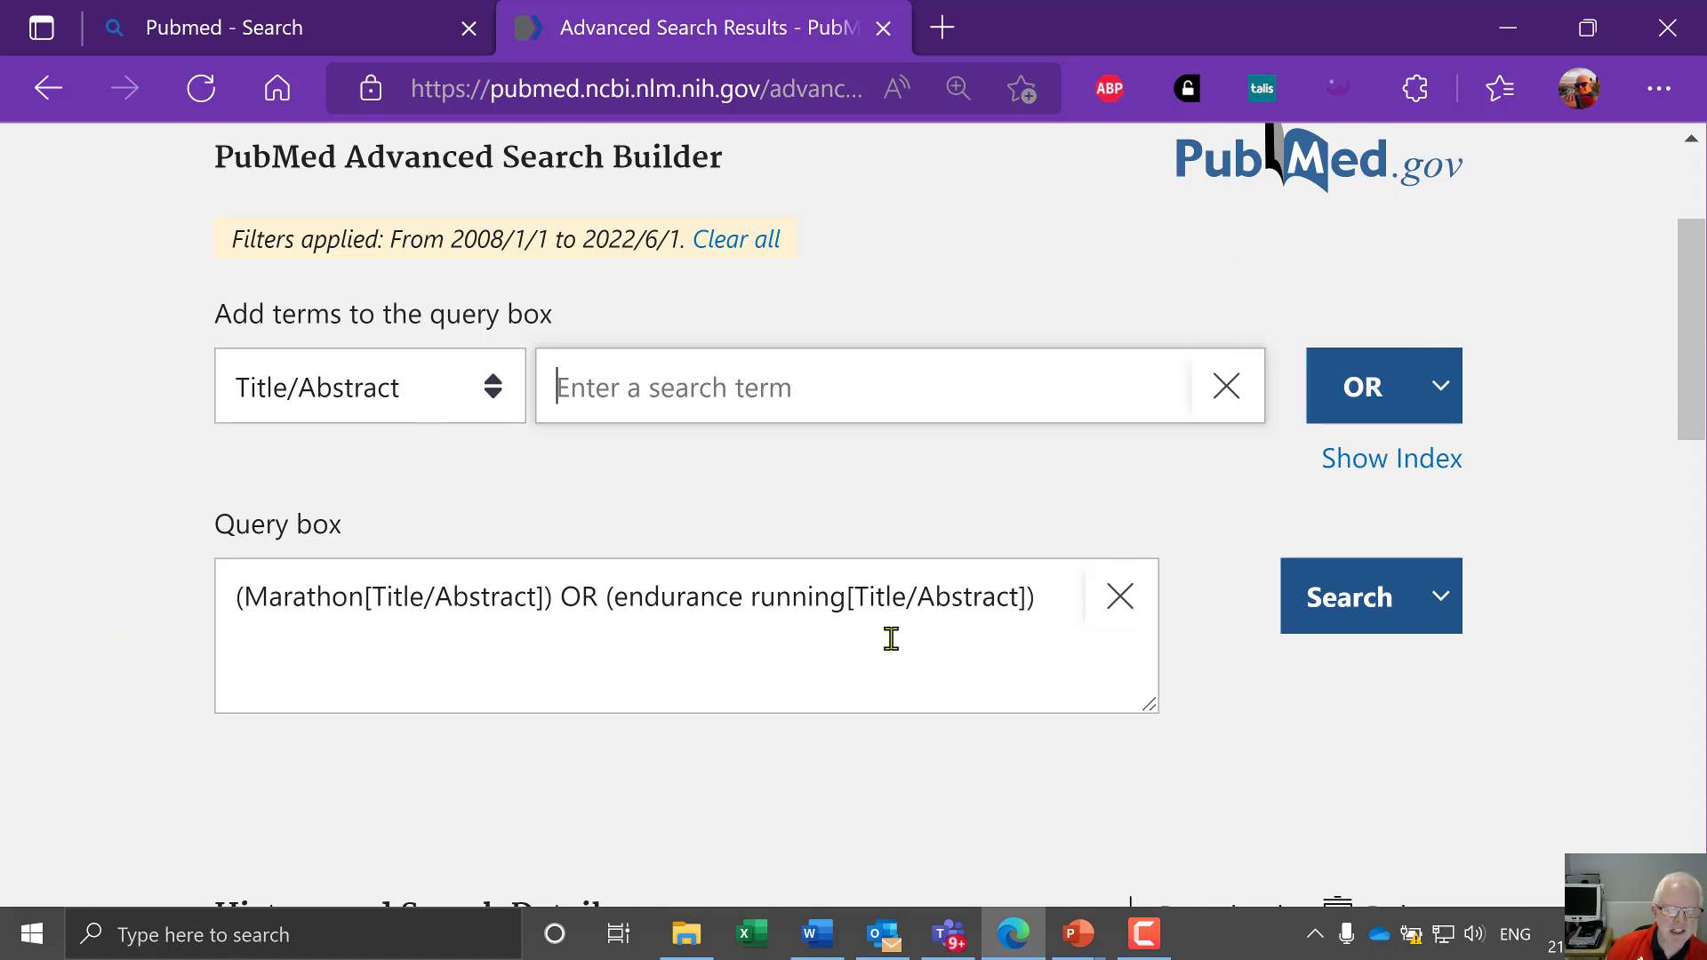
Step: Run the search for the two Title/Abstract terms and check the result count and first listed article
left_click(1353, 597)
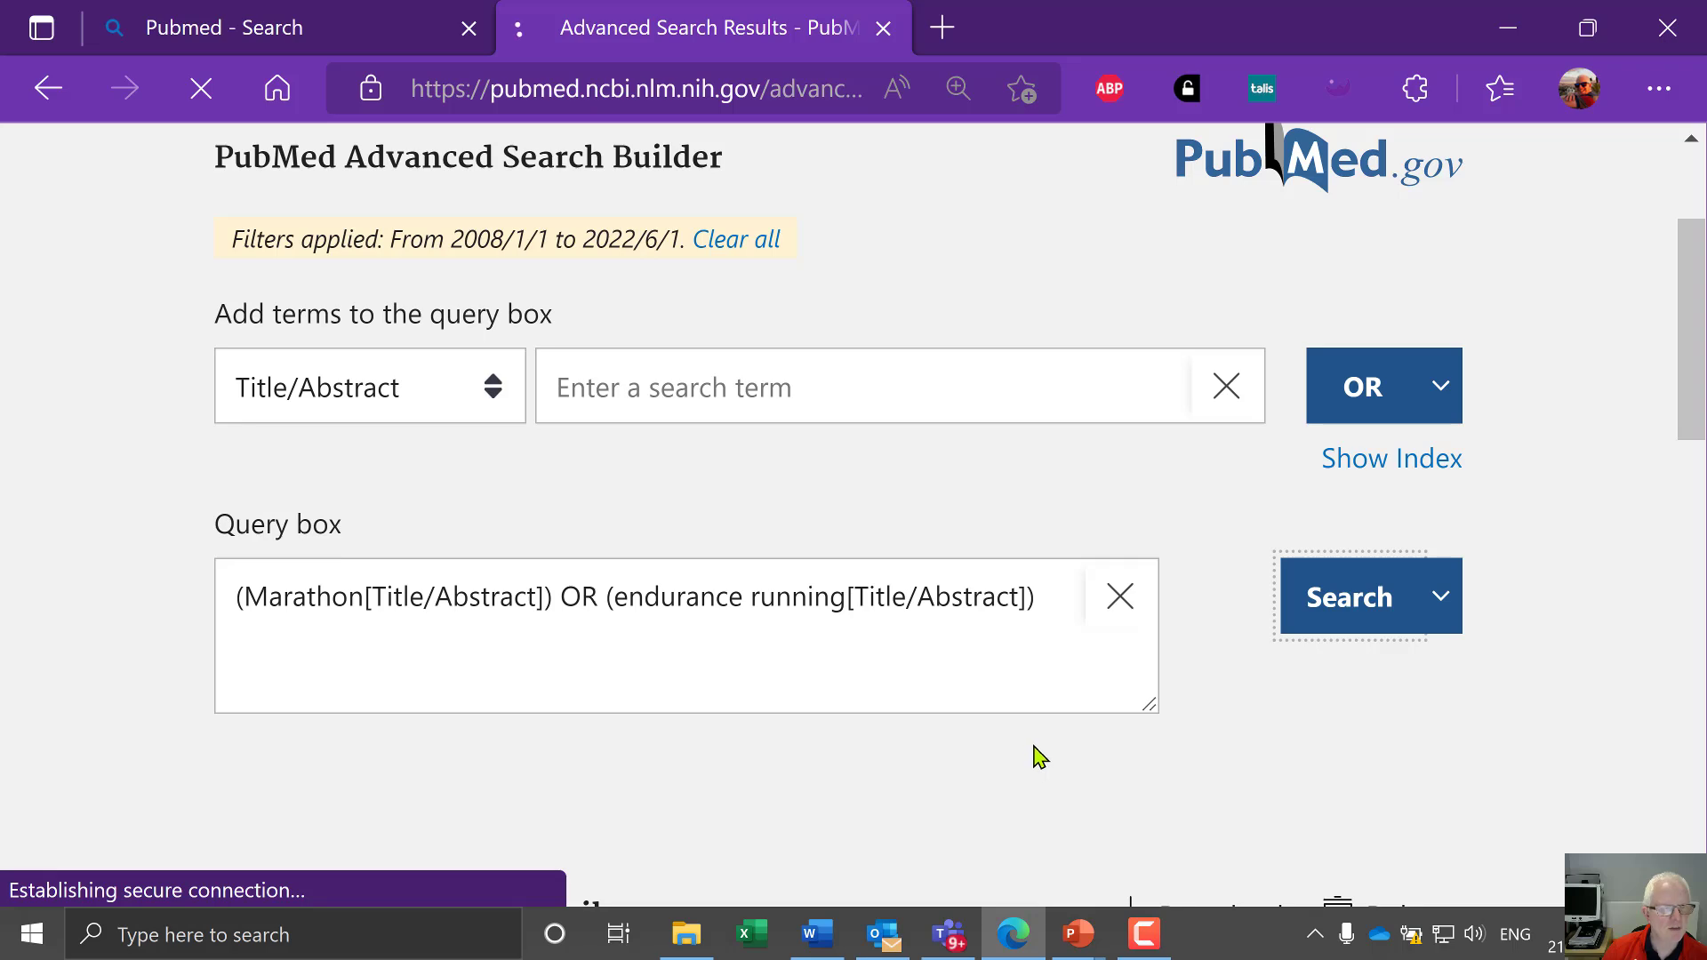
scroll(1037, 752, "down", 4)
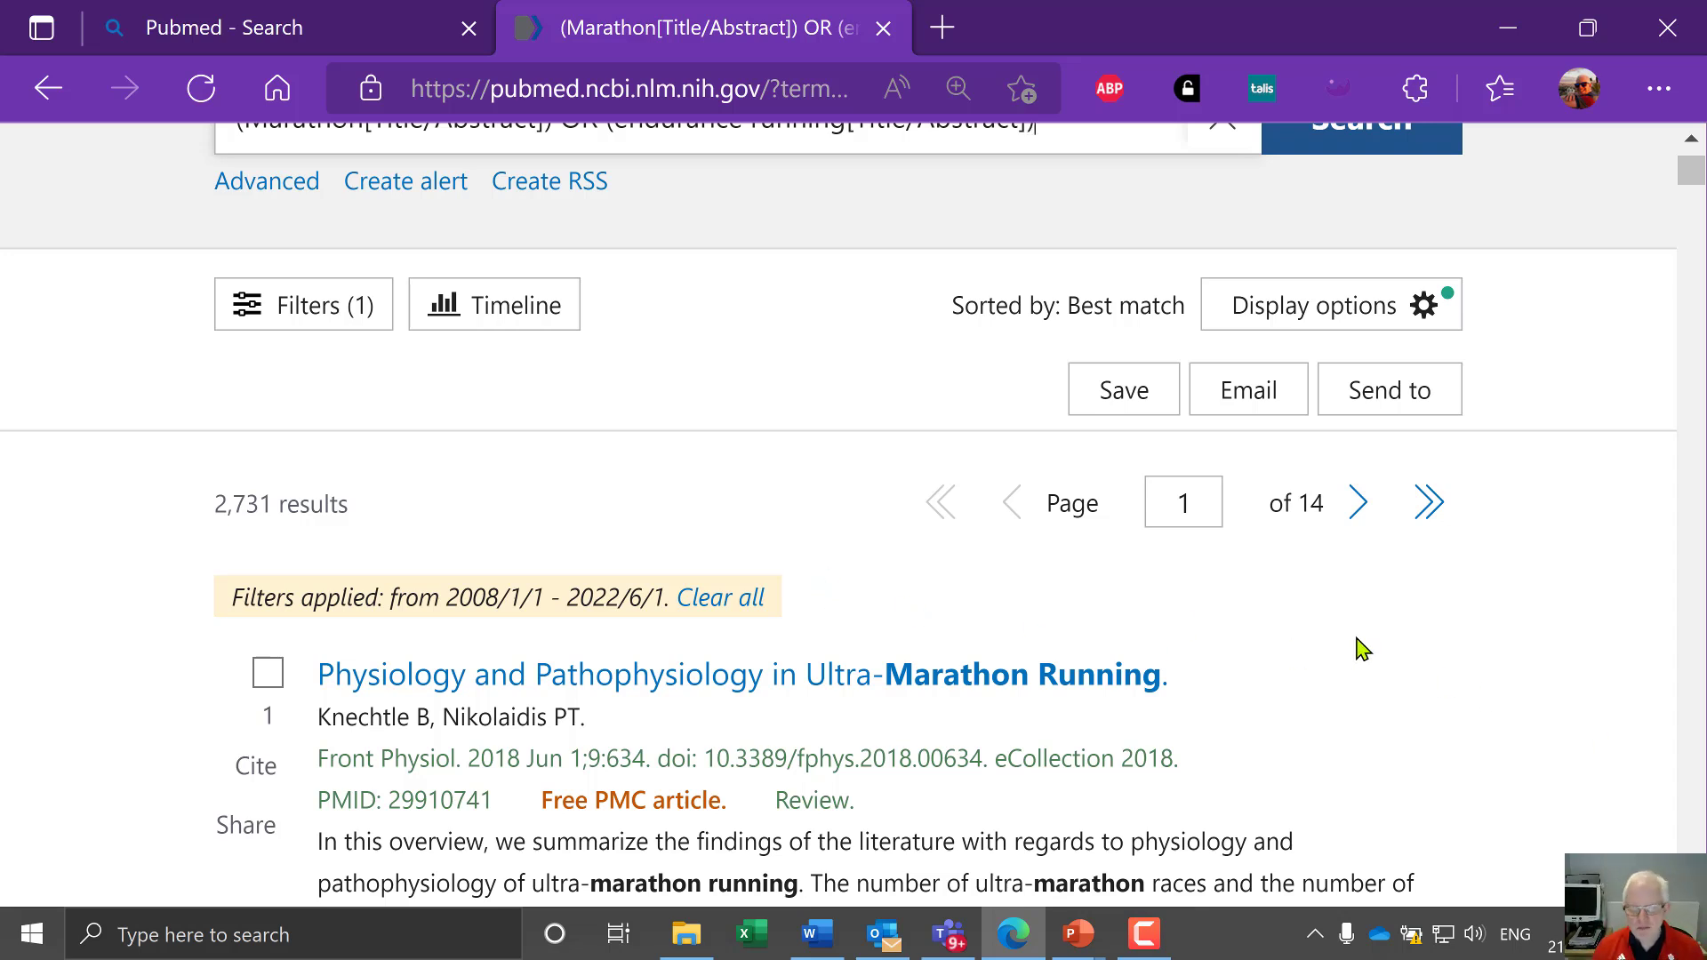
scroll(1358, 646, "up", 1)
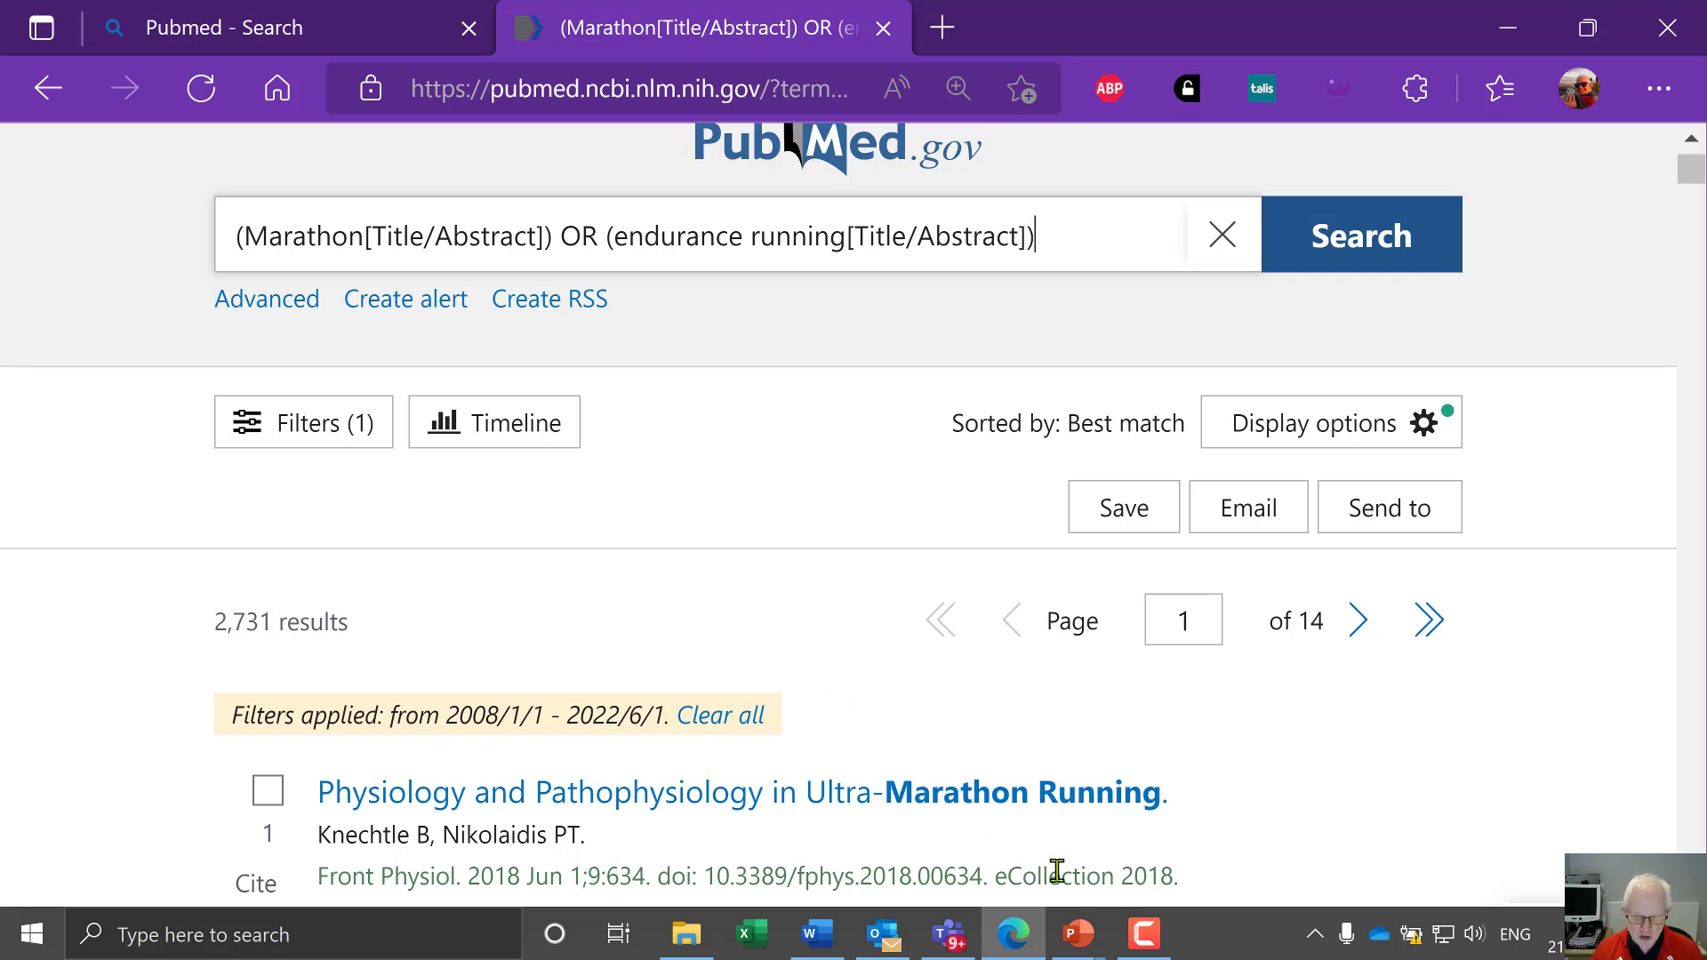
Step: Switch to the running PowerPoint slide show with the PRISMA flow diagram
mouse_move(1095, 920)
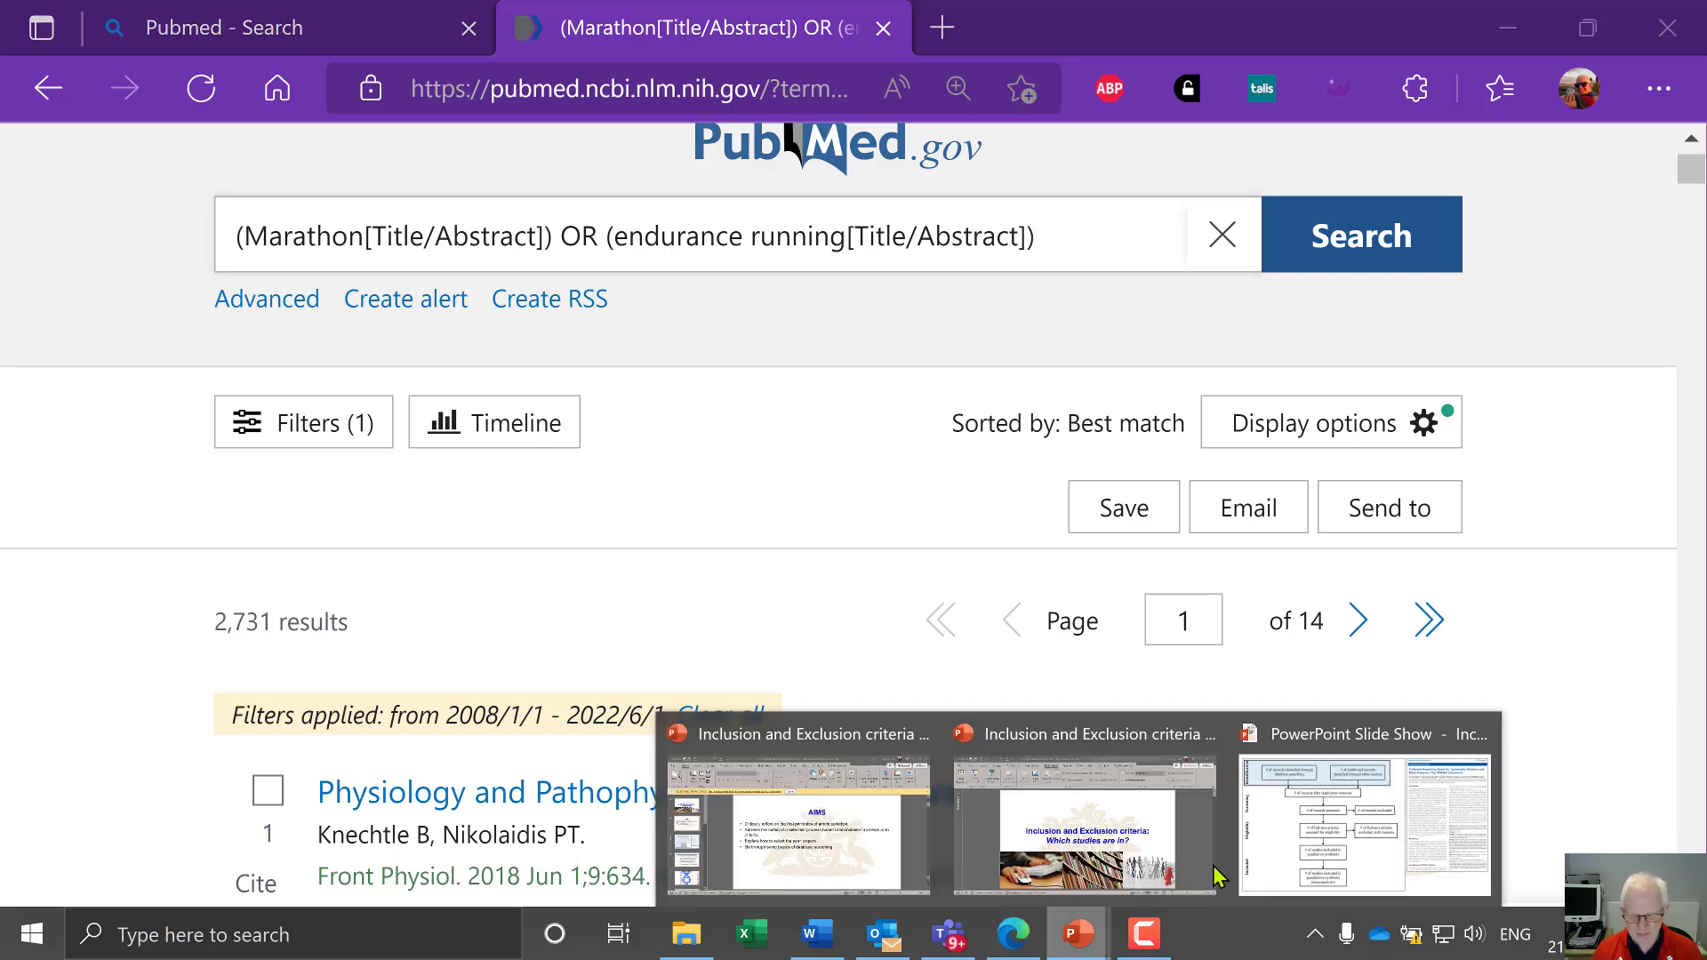
left_click(1277, 835)
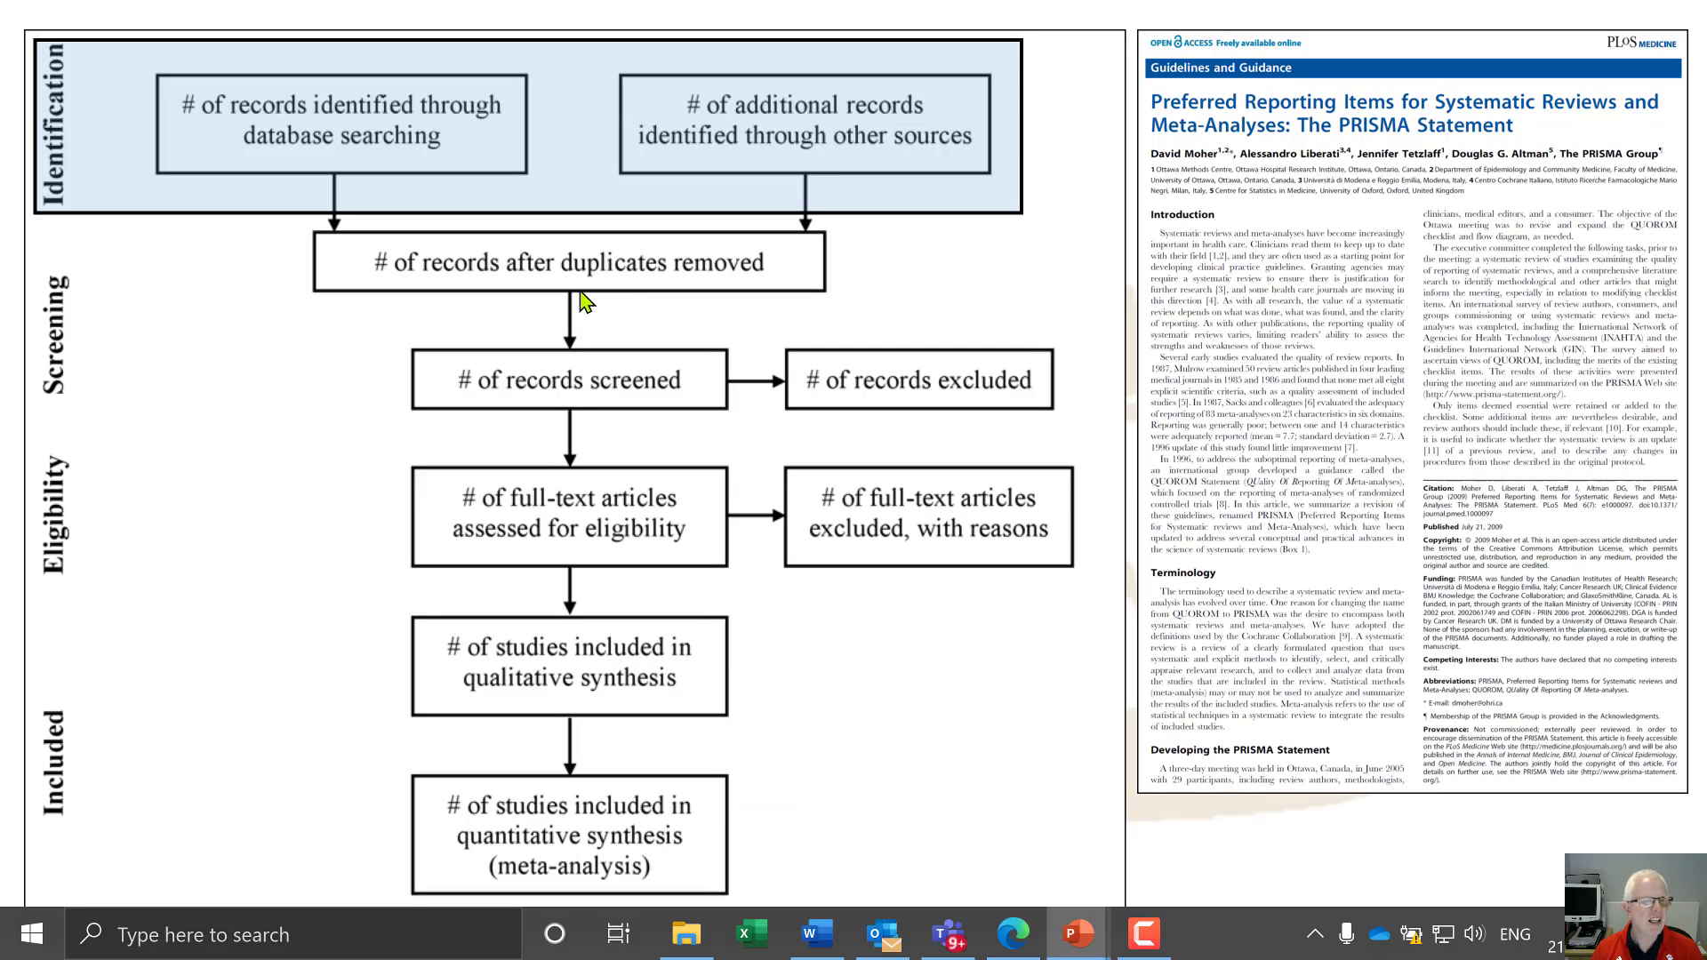